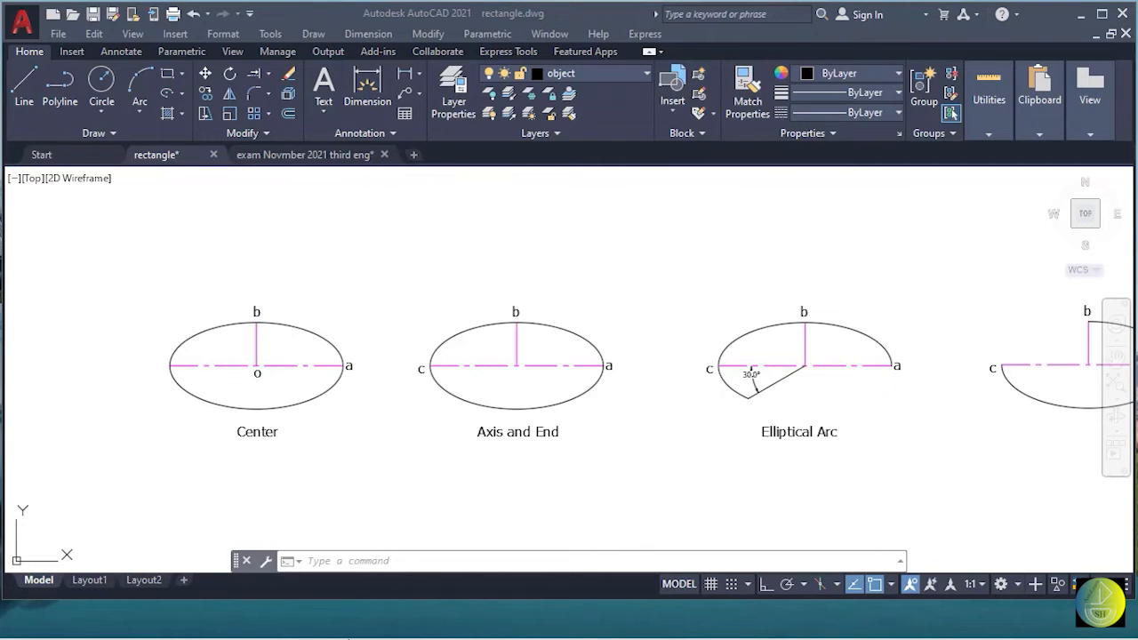
Draw an ellipse with the Center method on the empty guide lines, centred at o with axis endpoints at a and b.
click(537, 630)
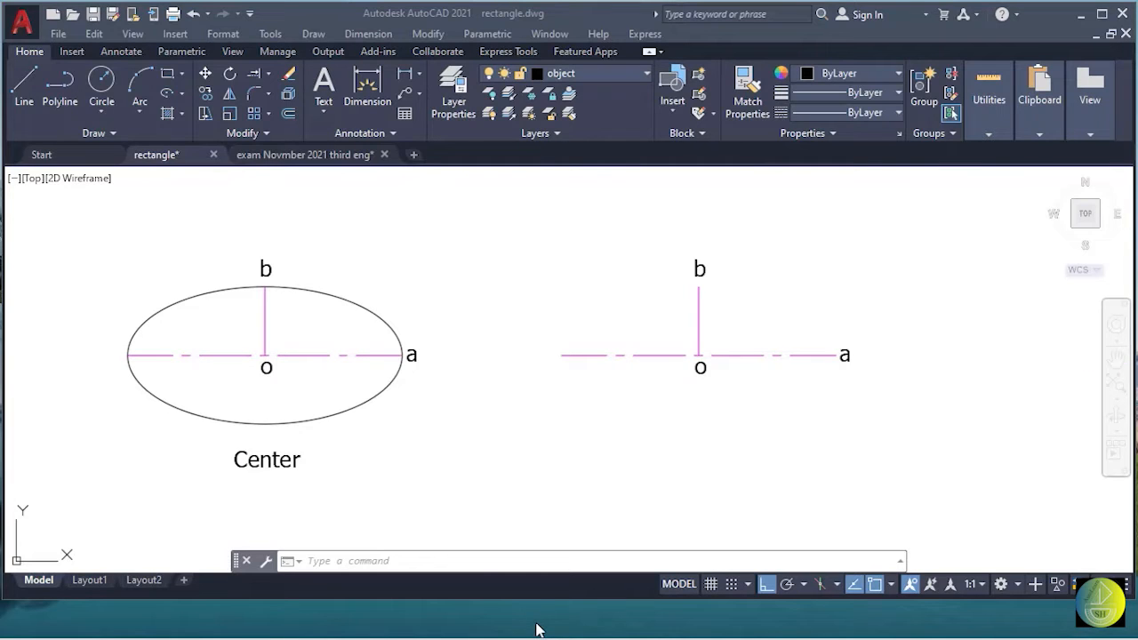
click(182, 94)
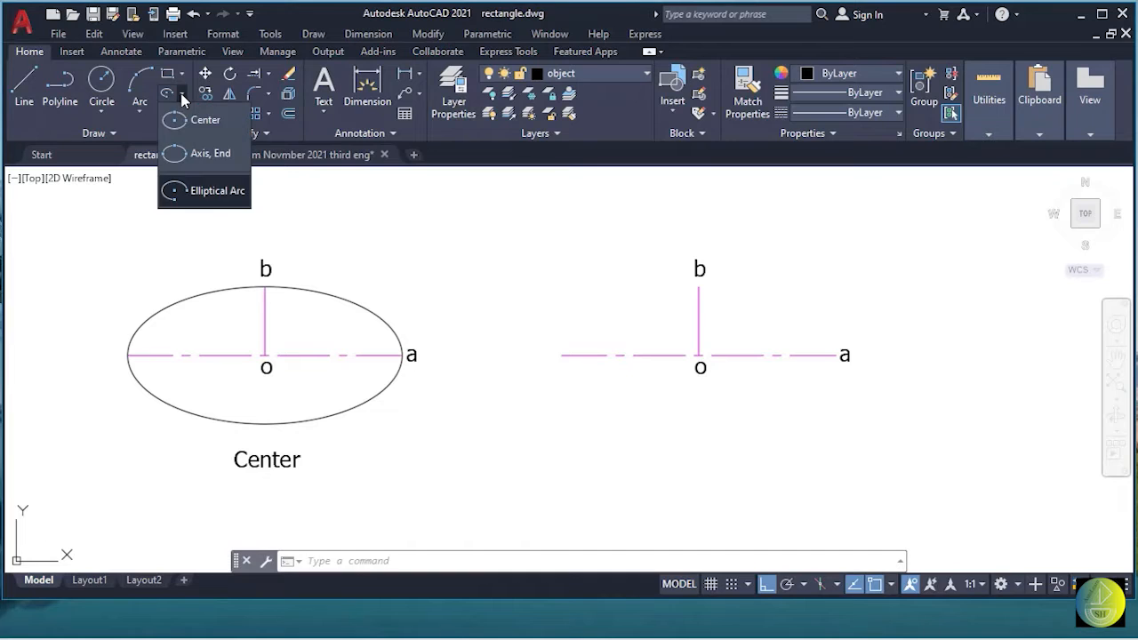
click(177, 122)
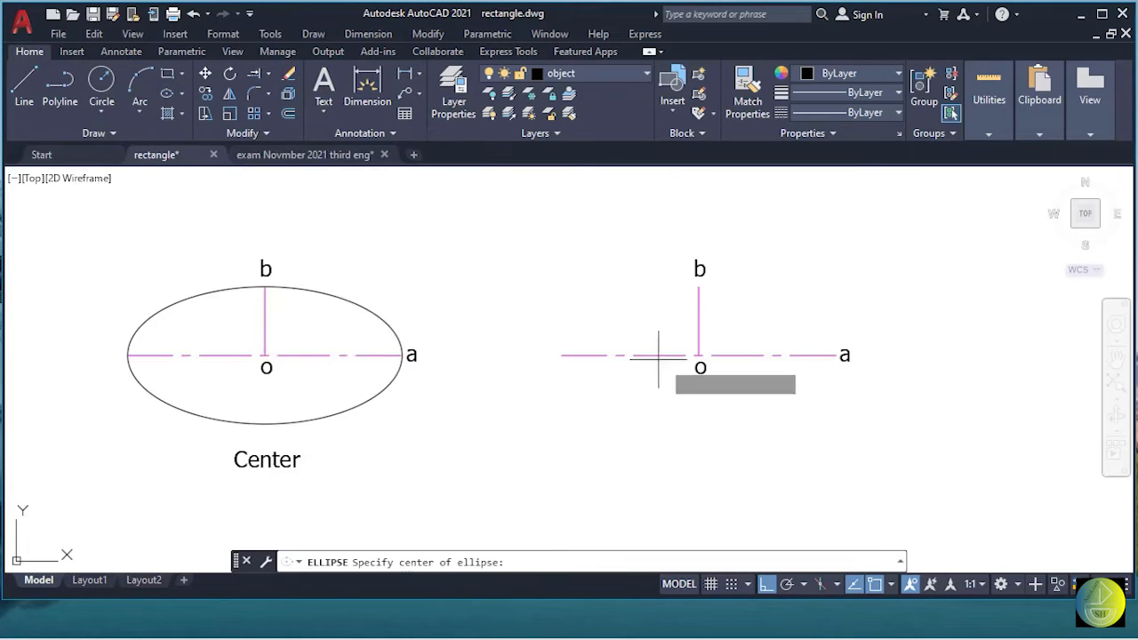
scroll(729, 356, up, 2)
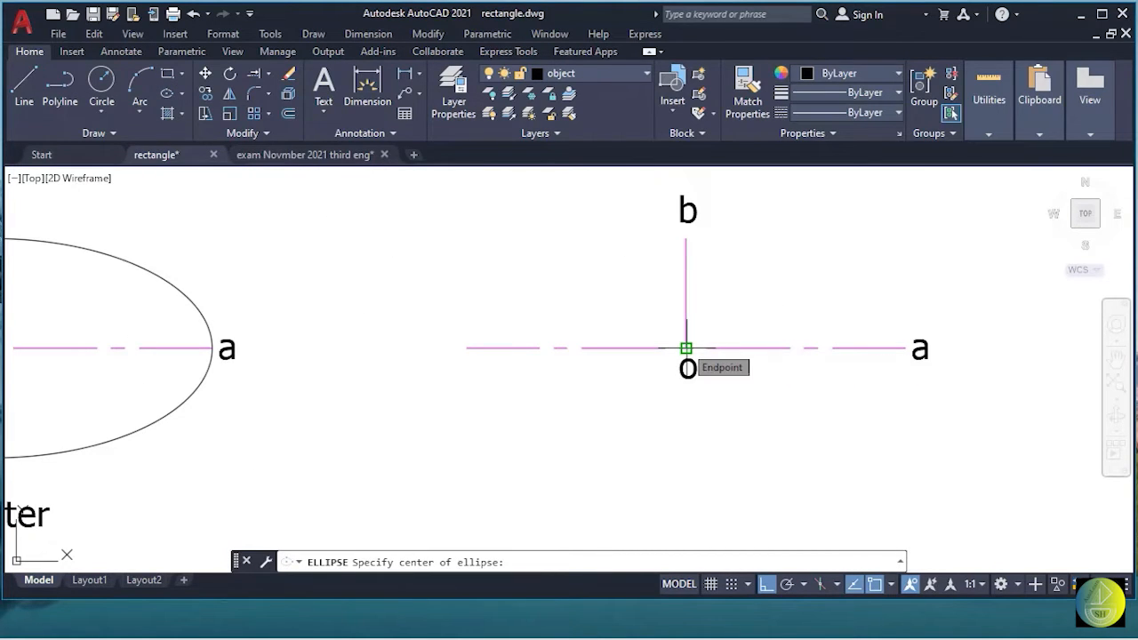
click(687, 349)
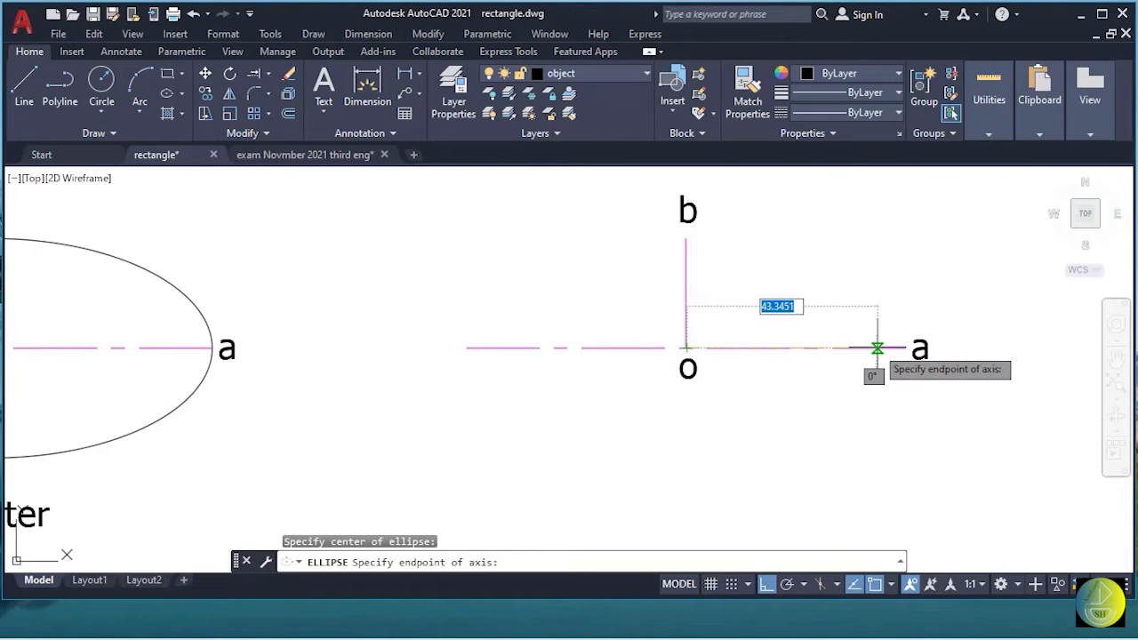
click(905, 349)
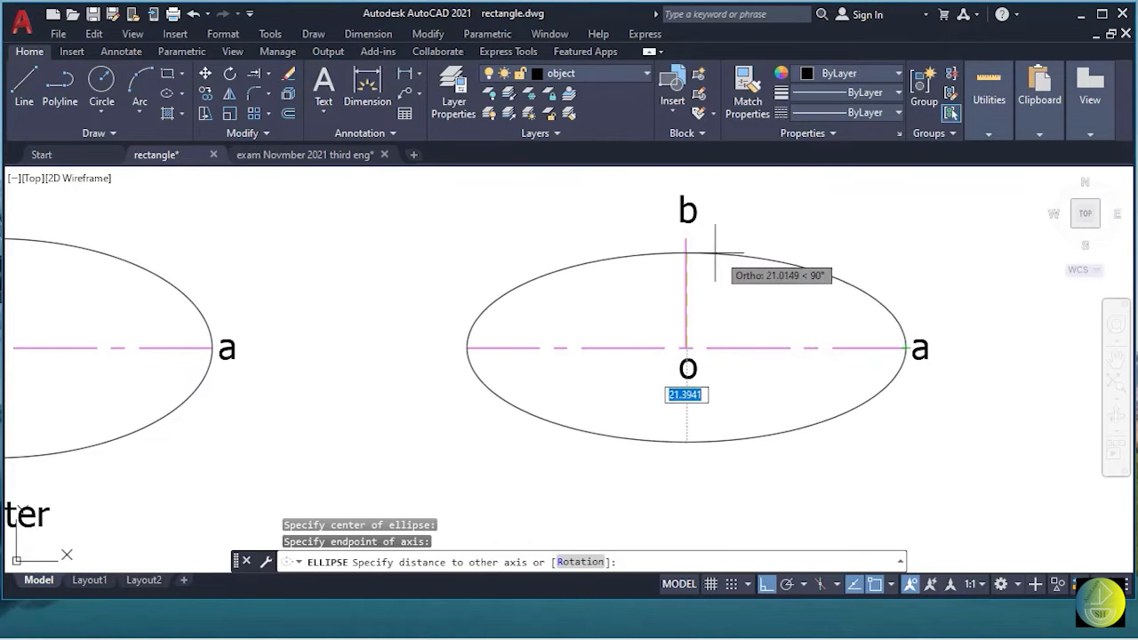
click(687, 238)
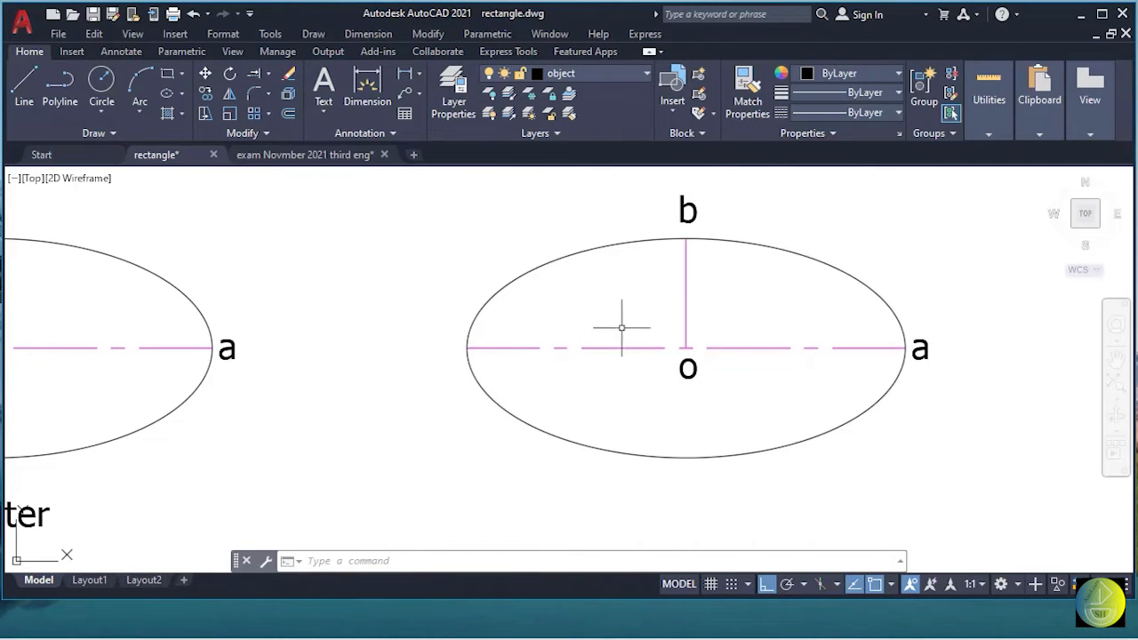
Draw a centre-based ellipse in the empty space above the two ellipses, with a horizontal half-axis of 50 and a vertical half-axis of 15.
scroll(606, 318, down, 5)
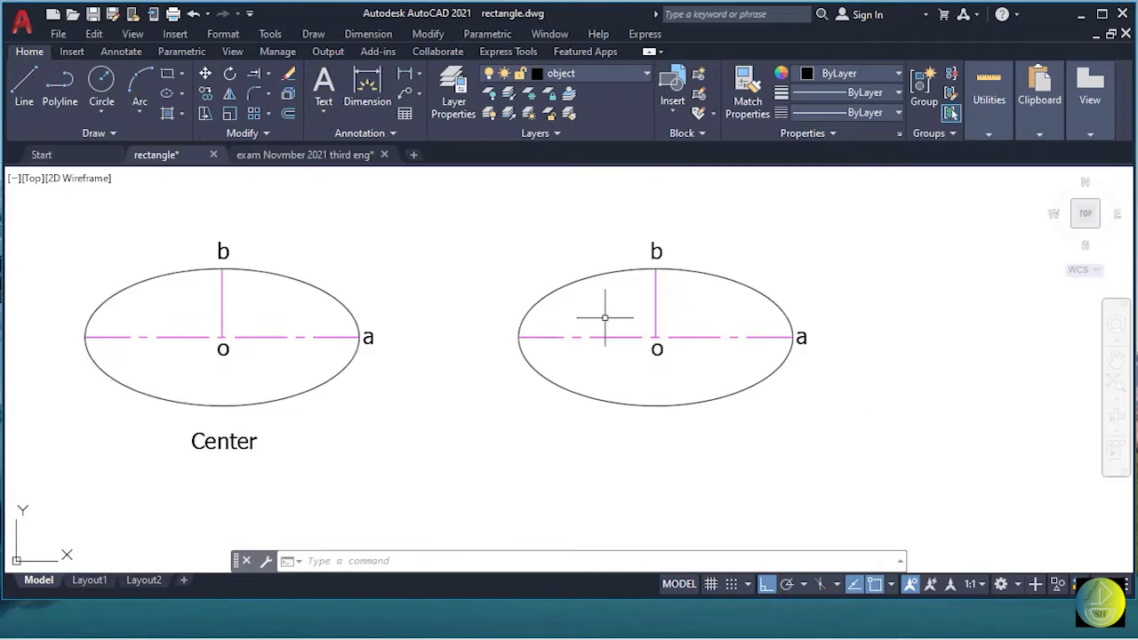
scroll(510, 296, up, 5)
mouse_move(508, 296)
middle_down()
mouse_move(506, 332)
mouse_move(488, 326)
middle_up()
scroll(511, 318, down, 4)
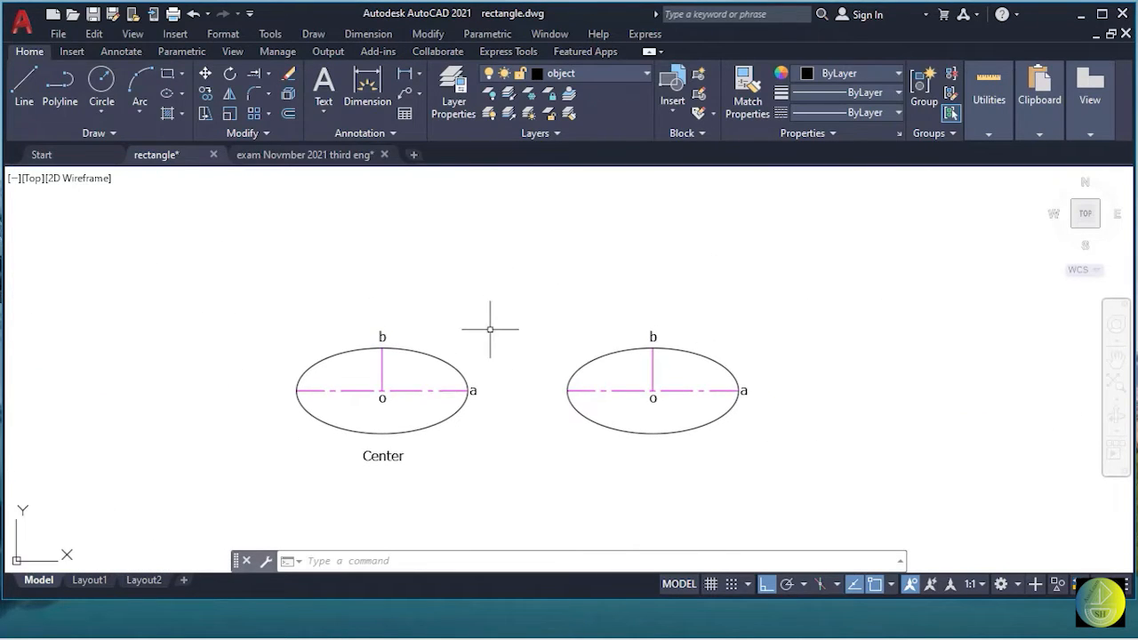
scroll(488, 325, up, 2)
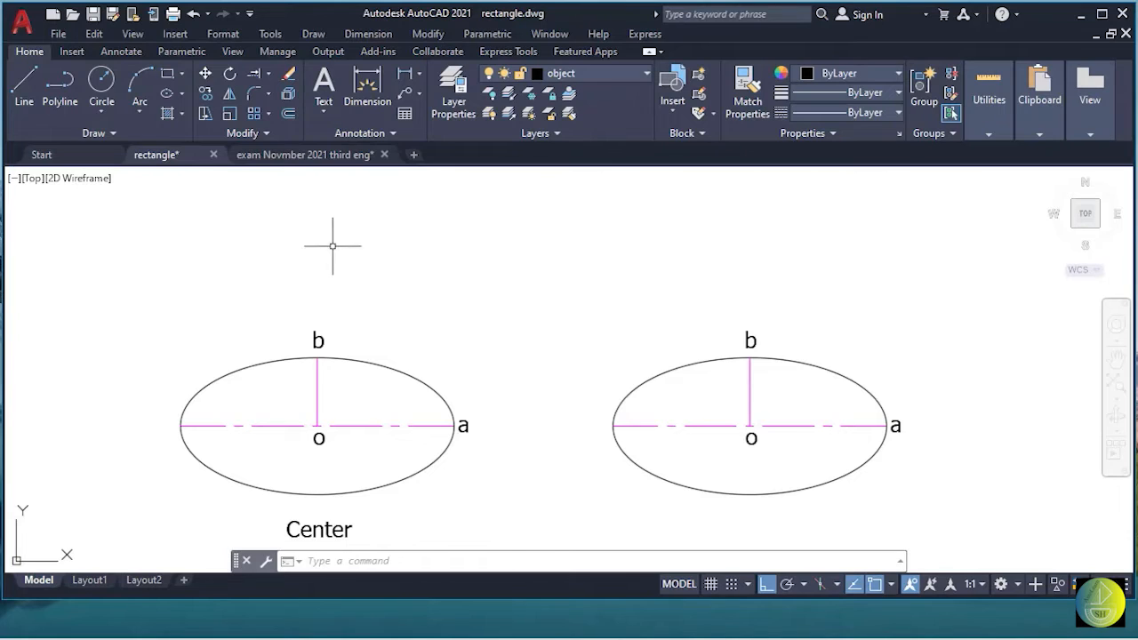
click(181, 95)
click(178, 124)
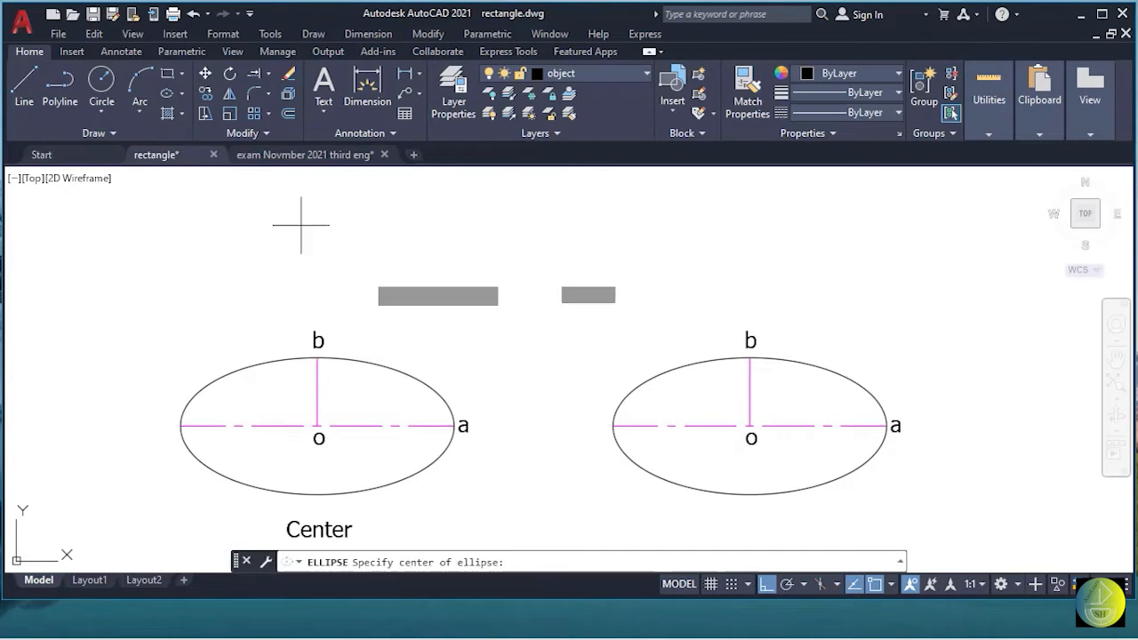
middle_drag(404, 293, 393, 347)
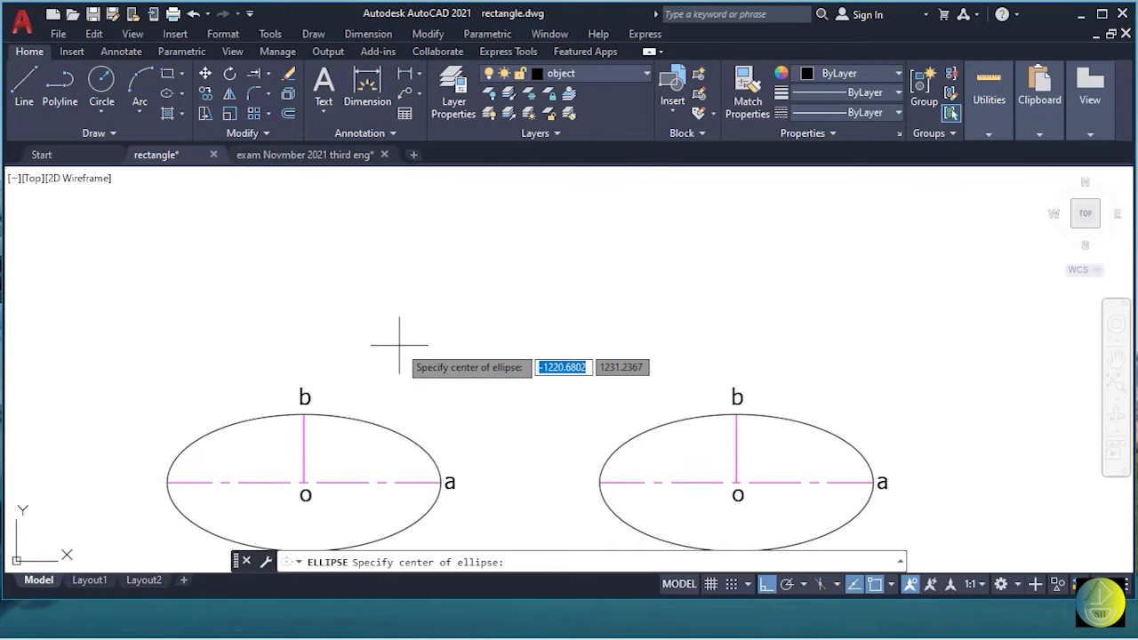
click(421, 275)
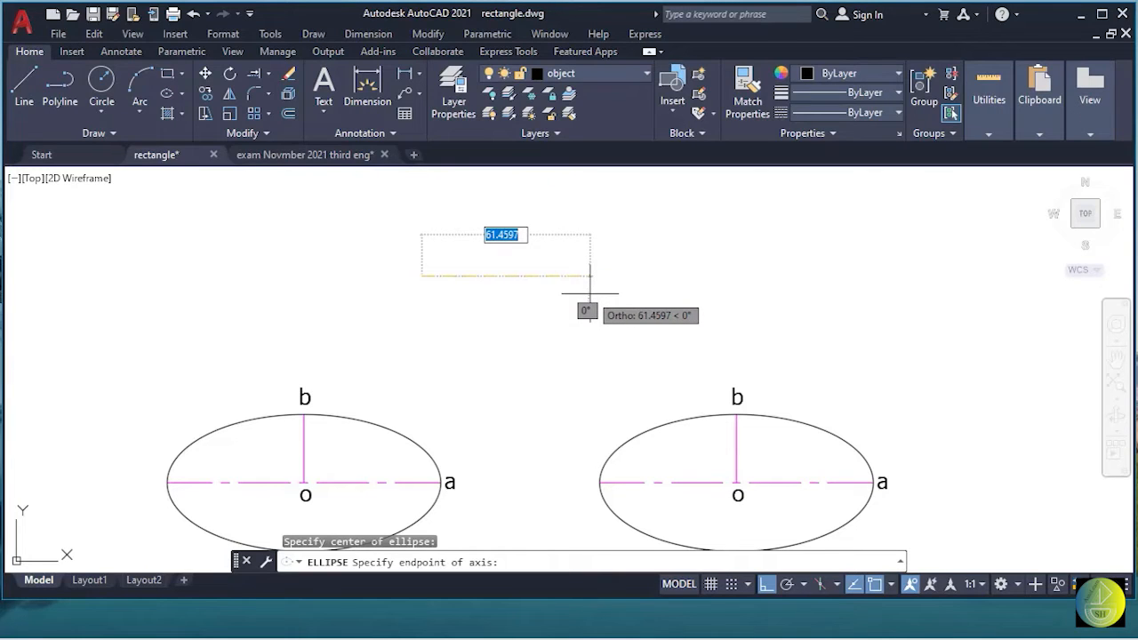
text(50)
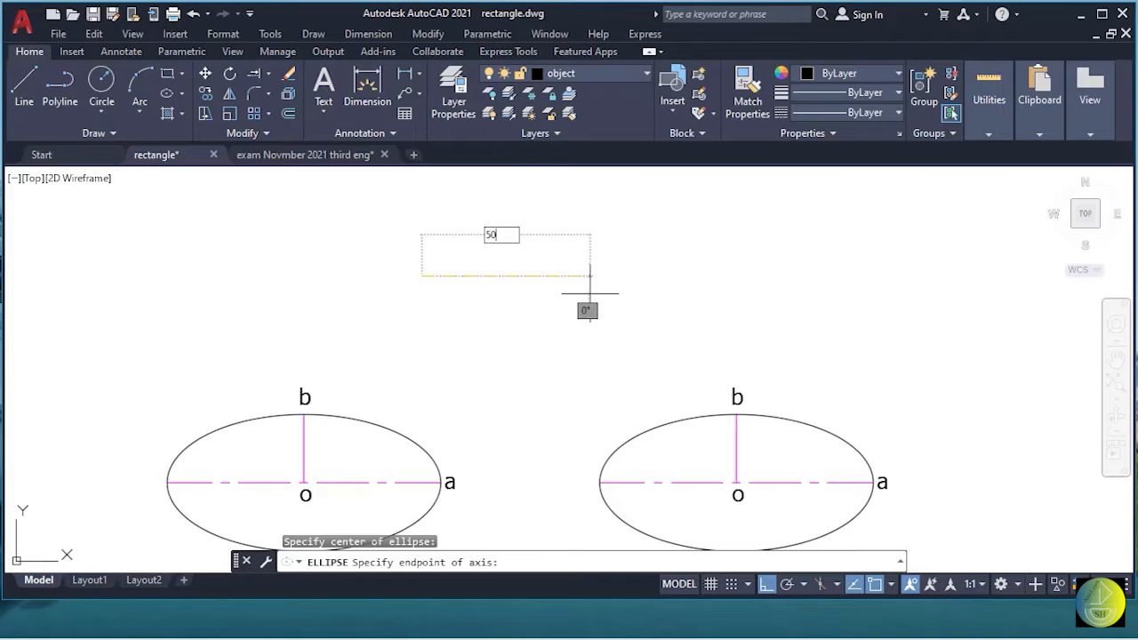
key(Return)
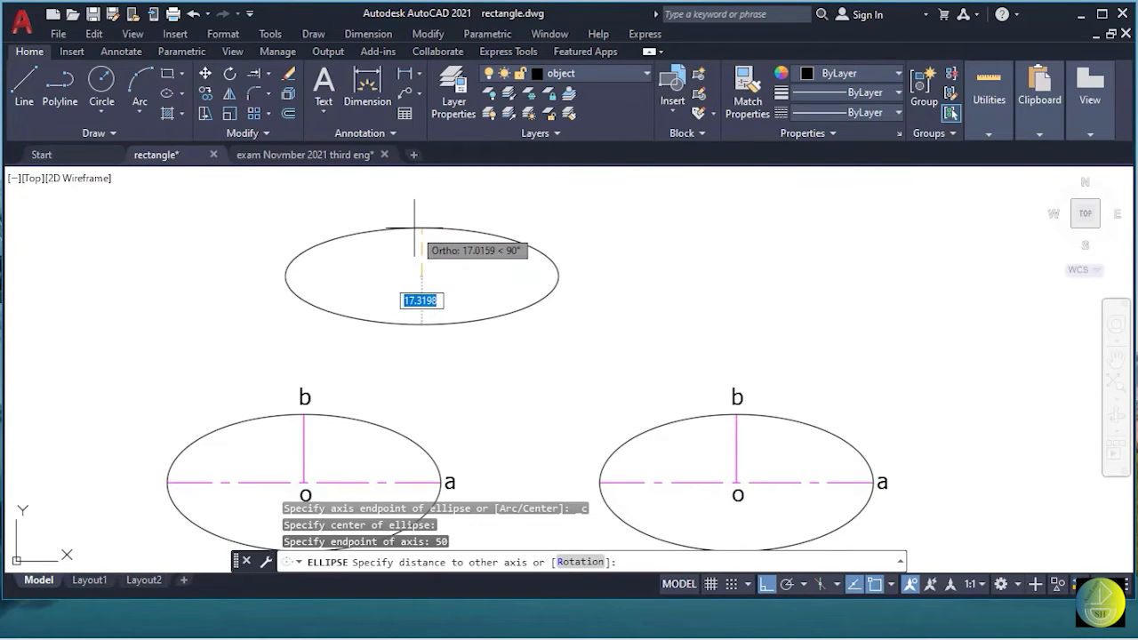
text(15)
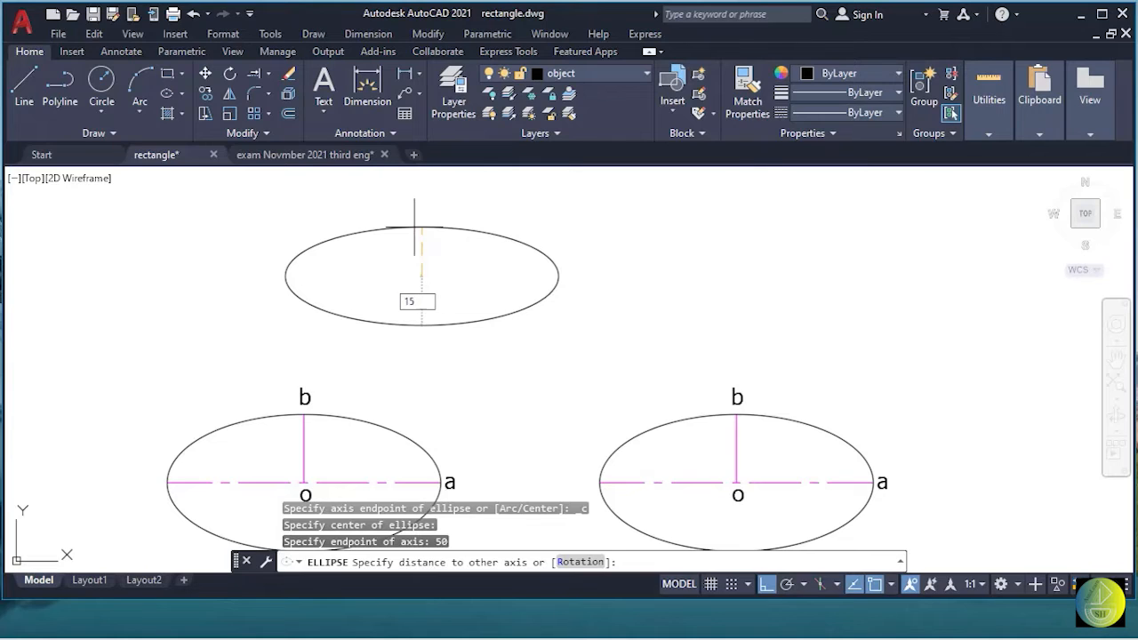
key(Return)
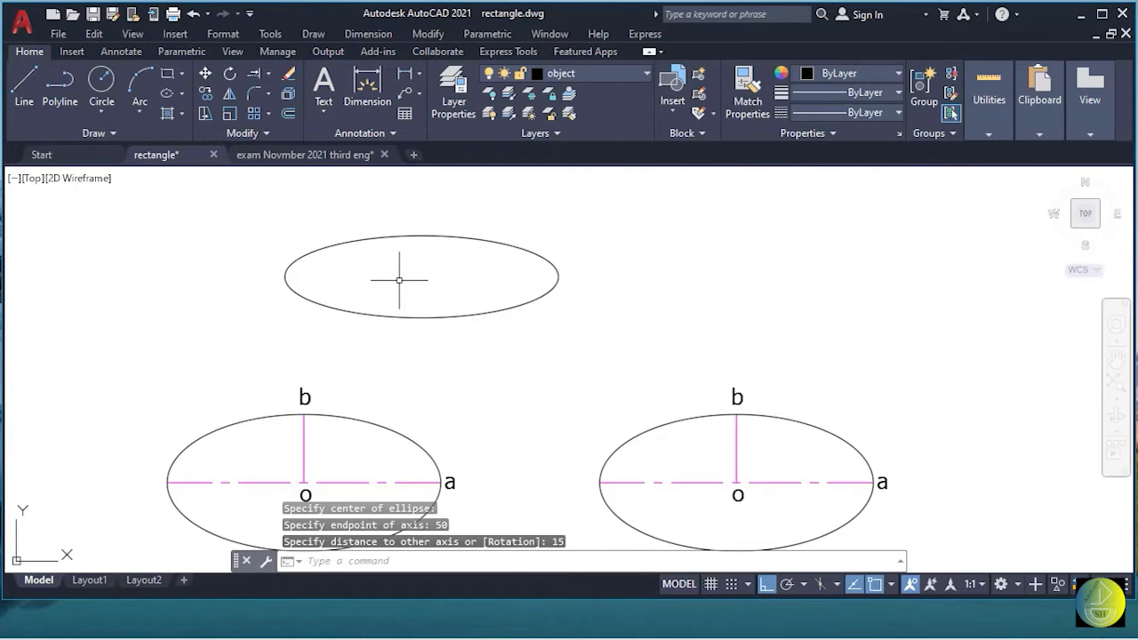
Add a linear dimension from the upper ellipse's centre to its right quadrant, placing it below the ellipse.
click(407, 75)
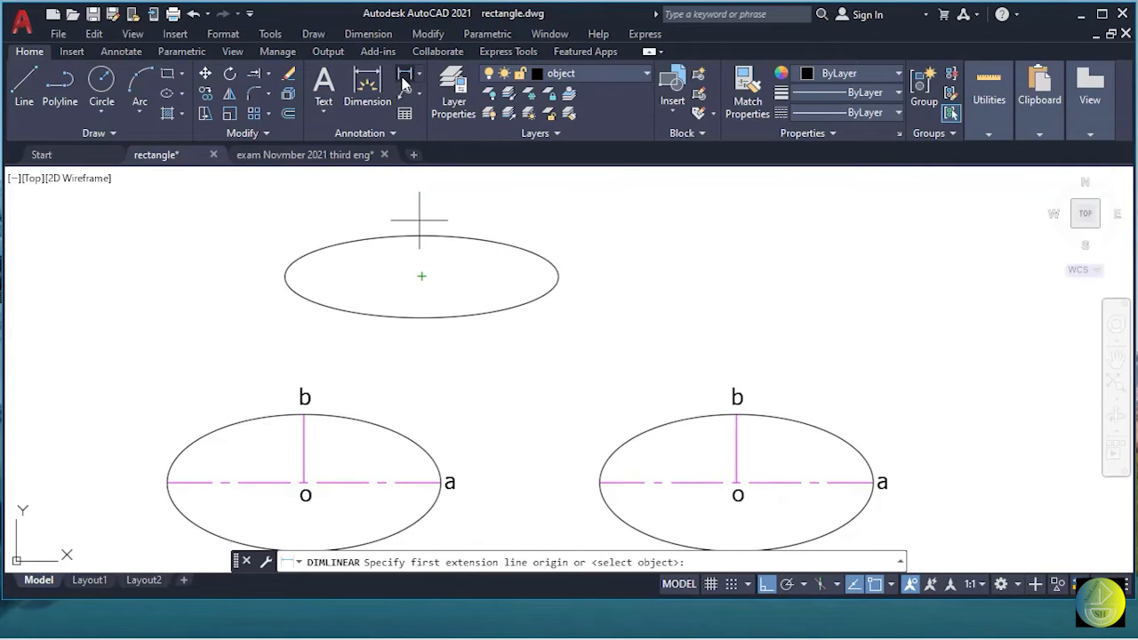
click(422, 276)
click(558, 276)
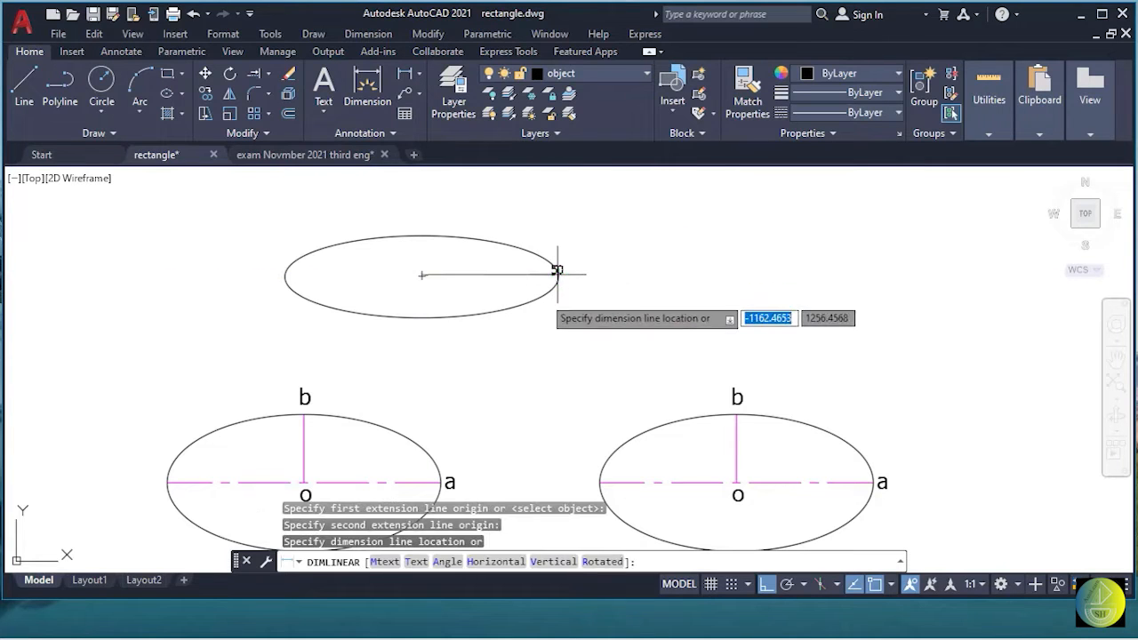
click(483, 342)
scroll(491, 338, up, 4)
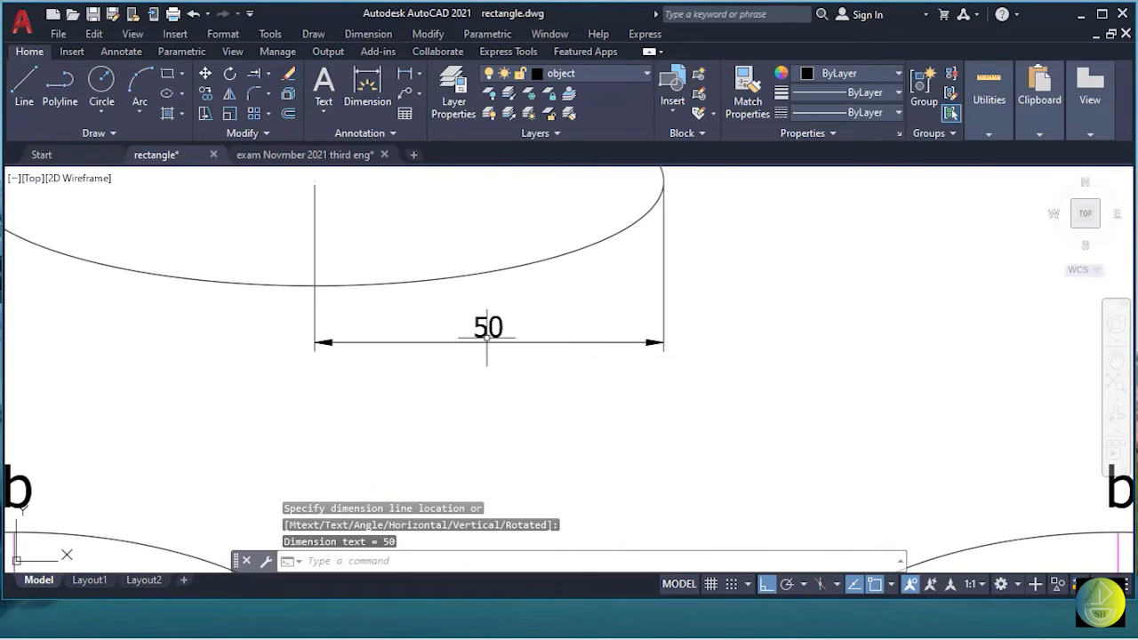
scroll(483, 325, down, 5)
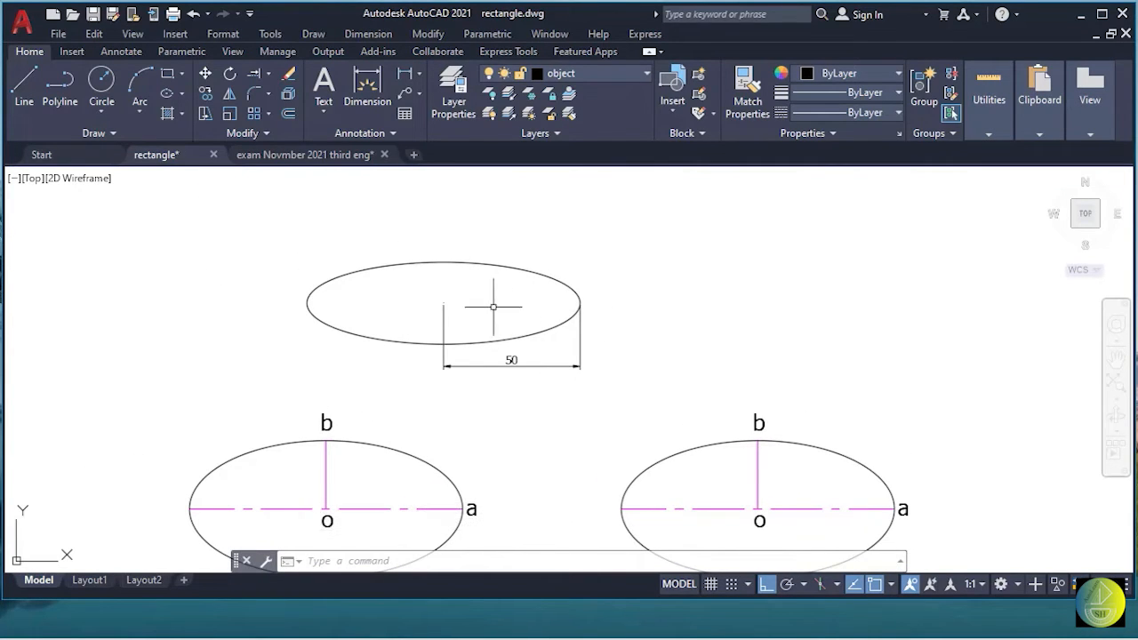
Add a vertical linear dimension between the upper ellipse's top and left quadrants, placing it left of the ellipse.
click(406, 74)
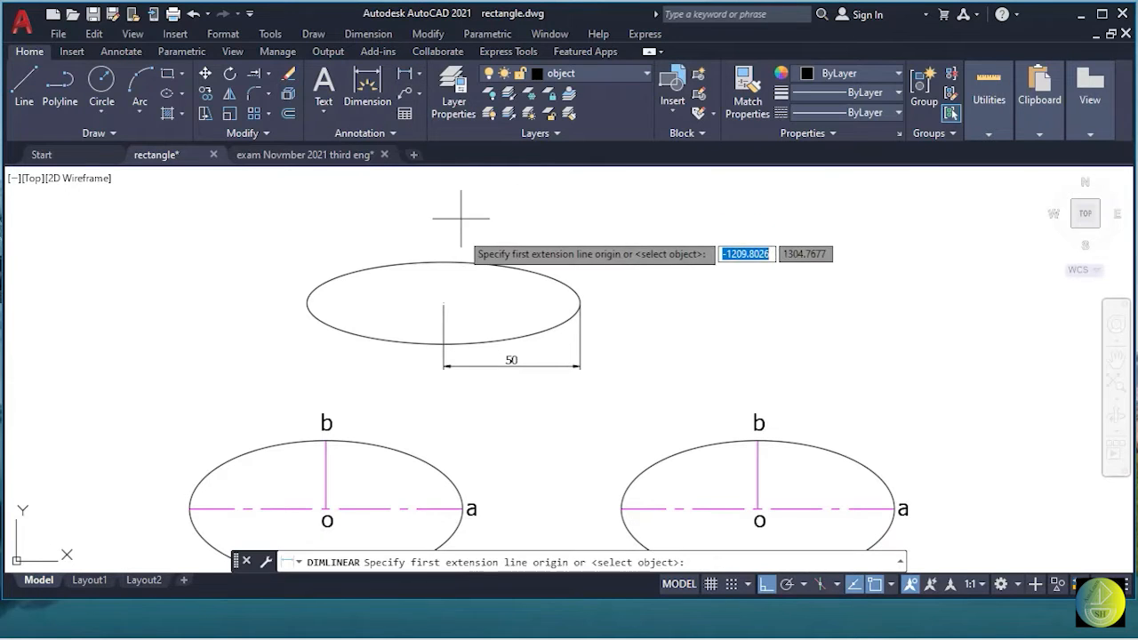
click(443, 261)
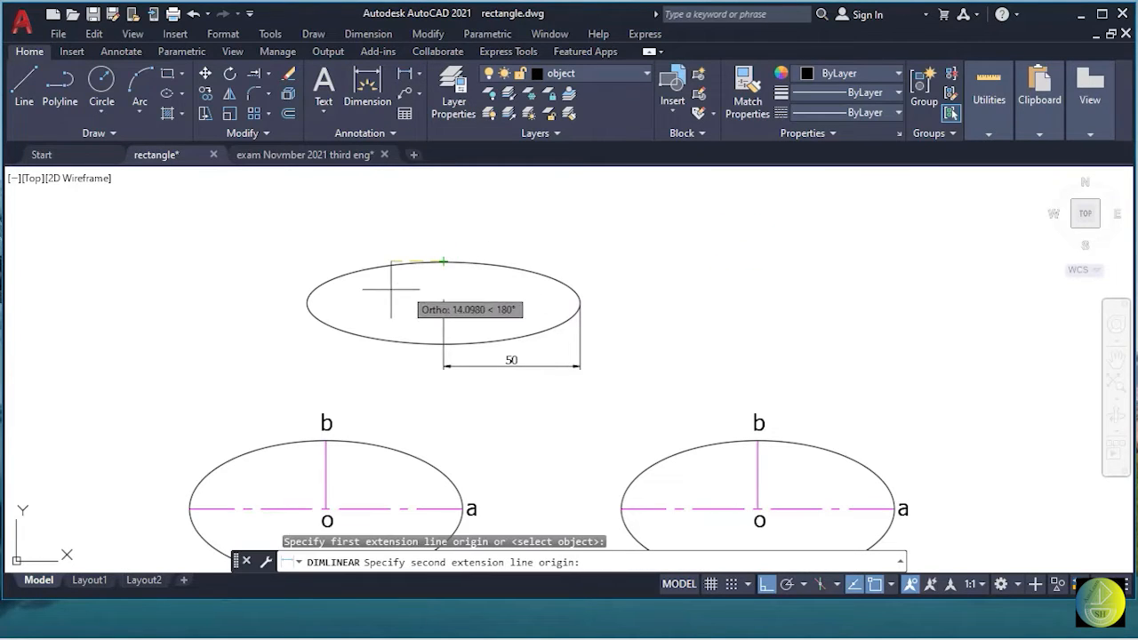
click(307, 303)
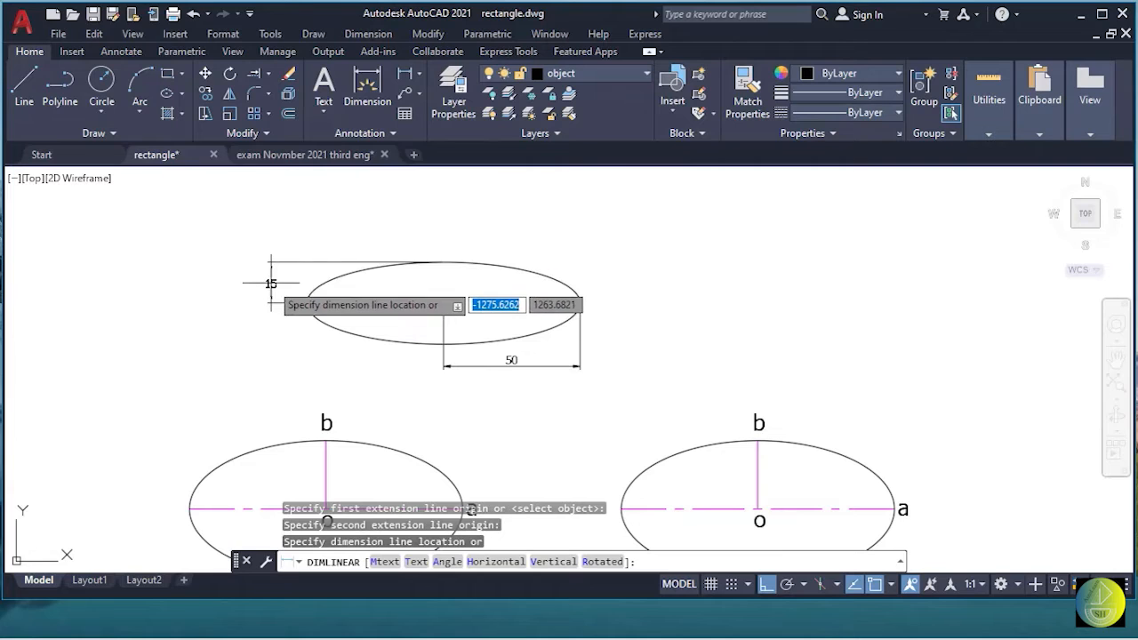
click(271, 283)
scroll(272, 283, up, 2)
scroll(271, 283, up, 1)
scroll(271, 282, down, 1)
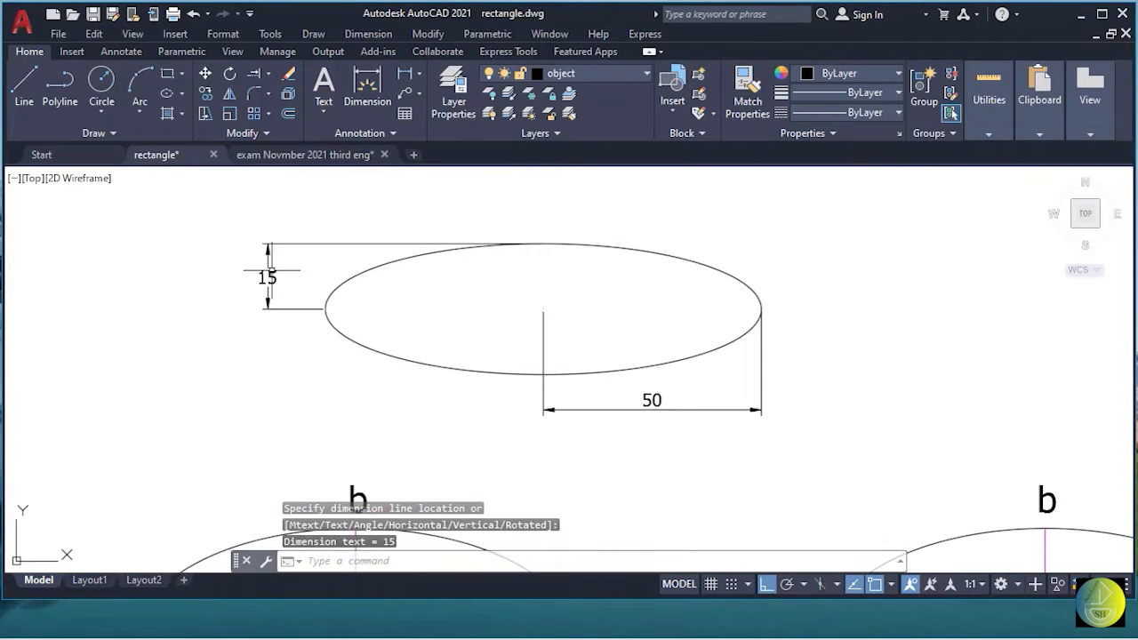
middle_drag(532, 299, 425, 287)
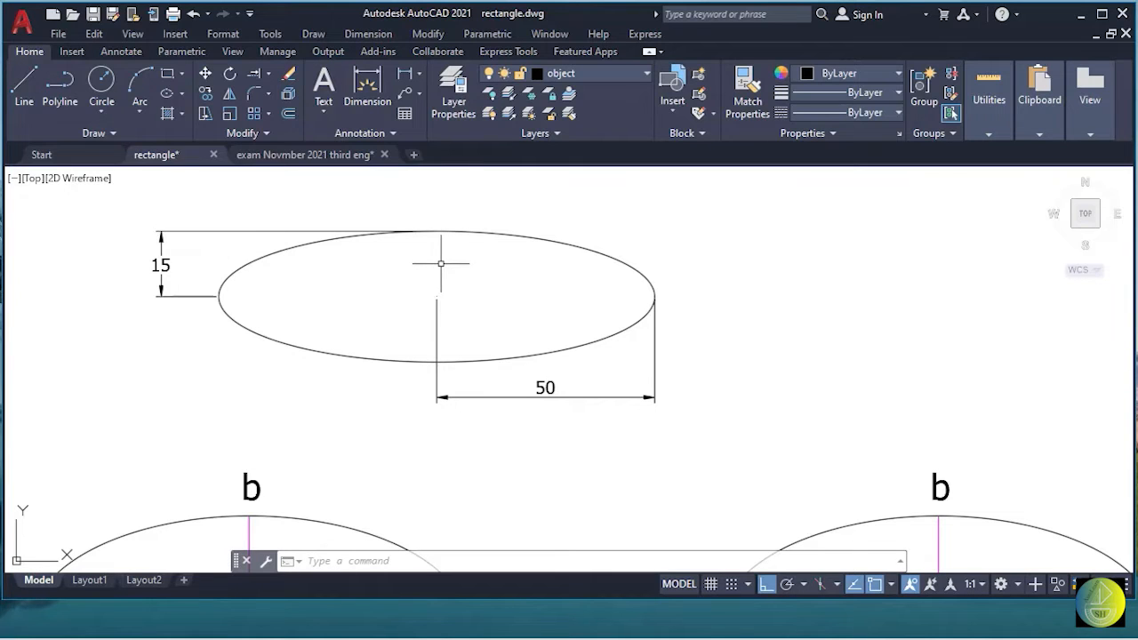
Draw an ellipse with the Axis, End method on the empty guide lines, from c to a with the other axis ending at b.
scroll(453, 274, down, 4)
mouse_move(480, 286)
middle_down()
mouse_move(454, 295)
mouse_move(451, 311)
middle_up()
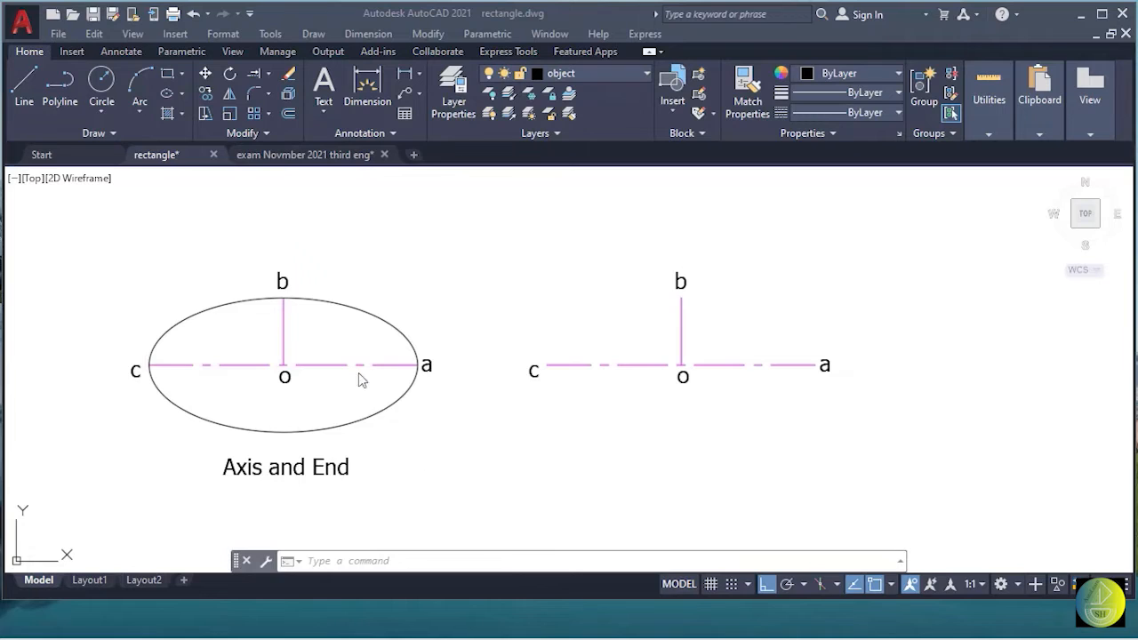
click(182, 97)
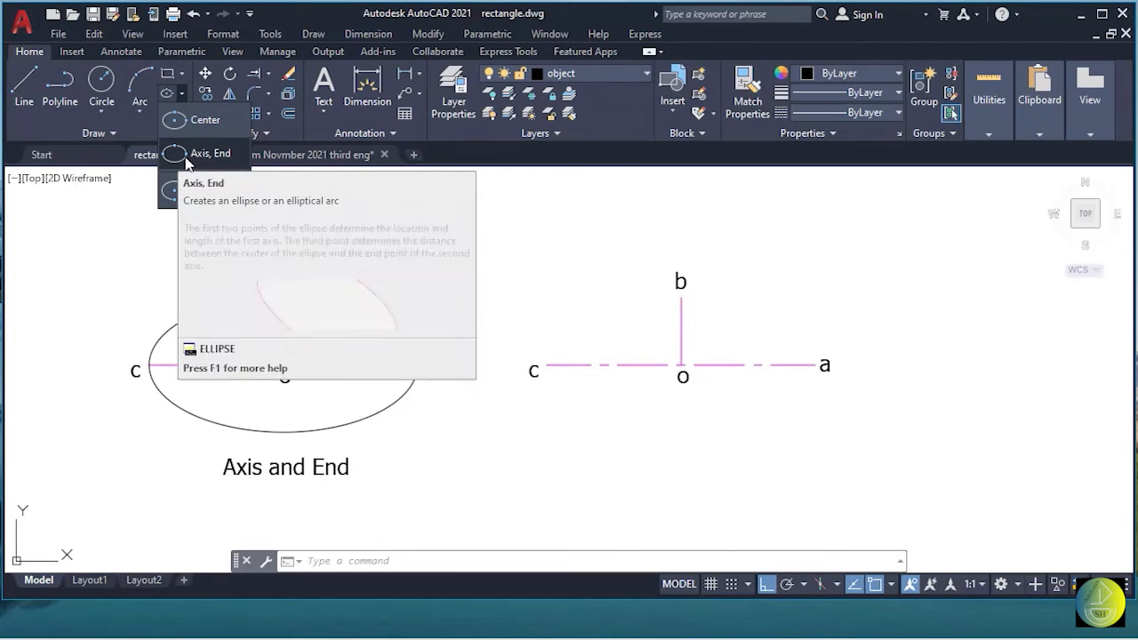
click(207, 156)
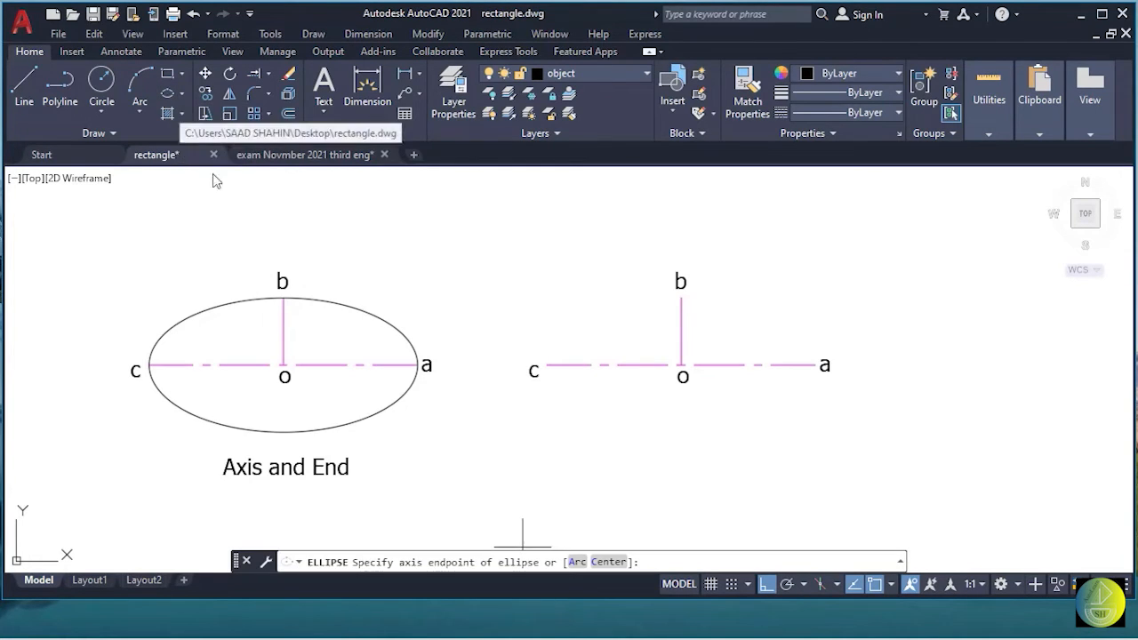
click(548, 365)
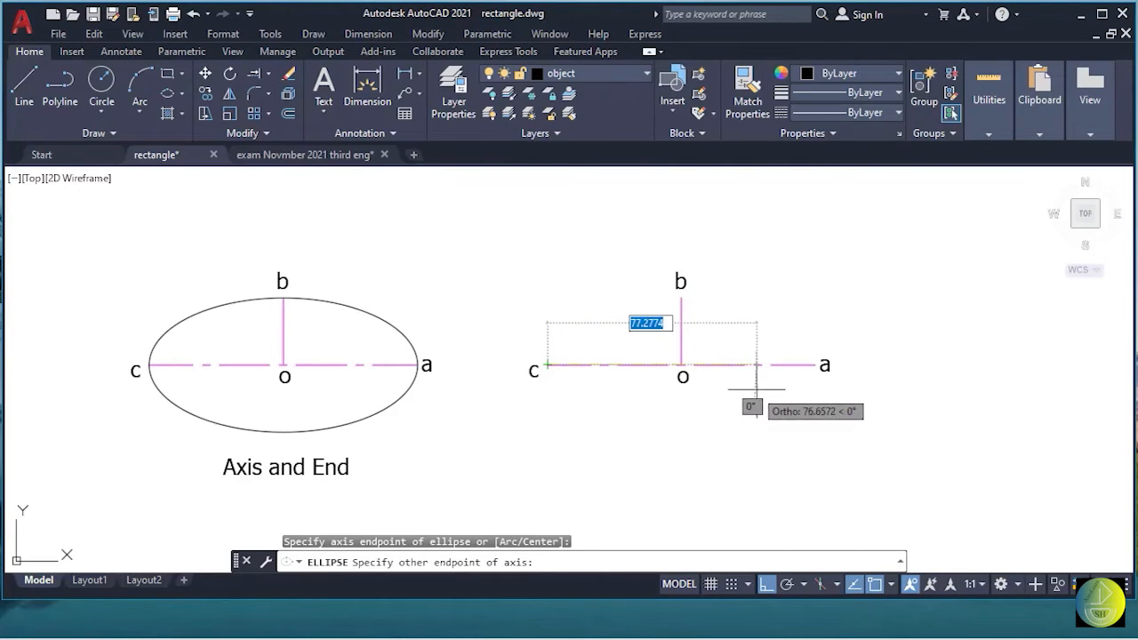
click(815, 365)
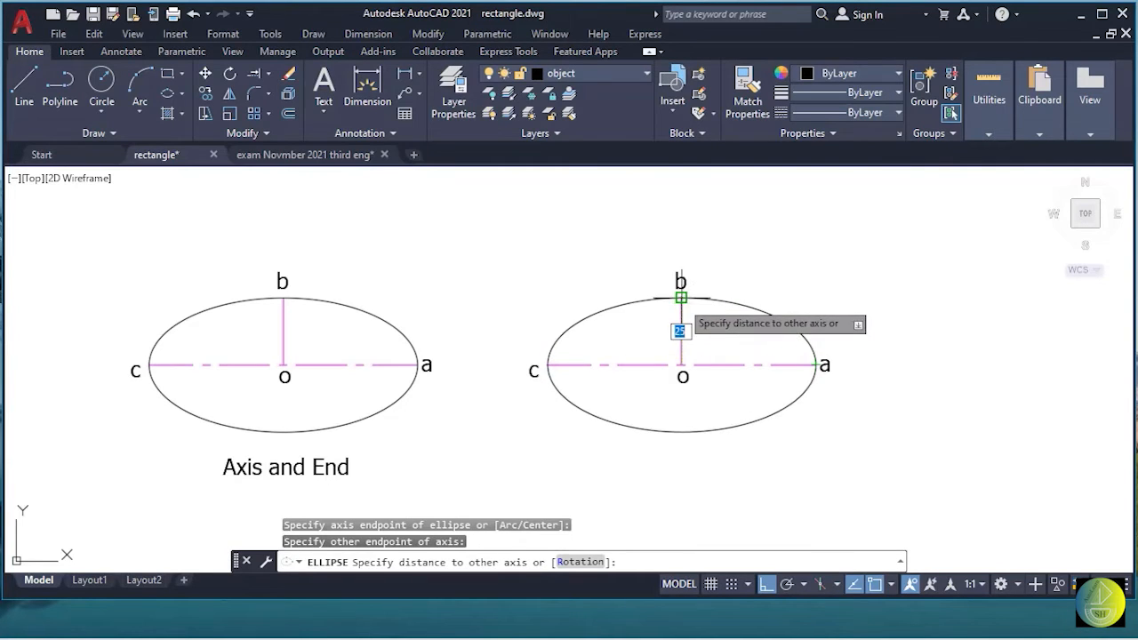
click(681, 297)
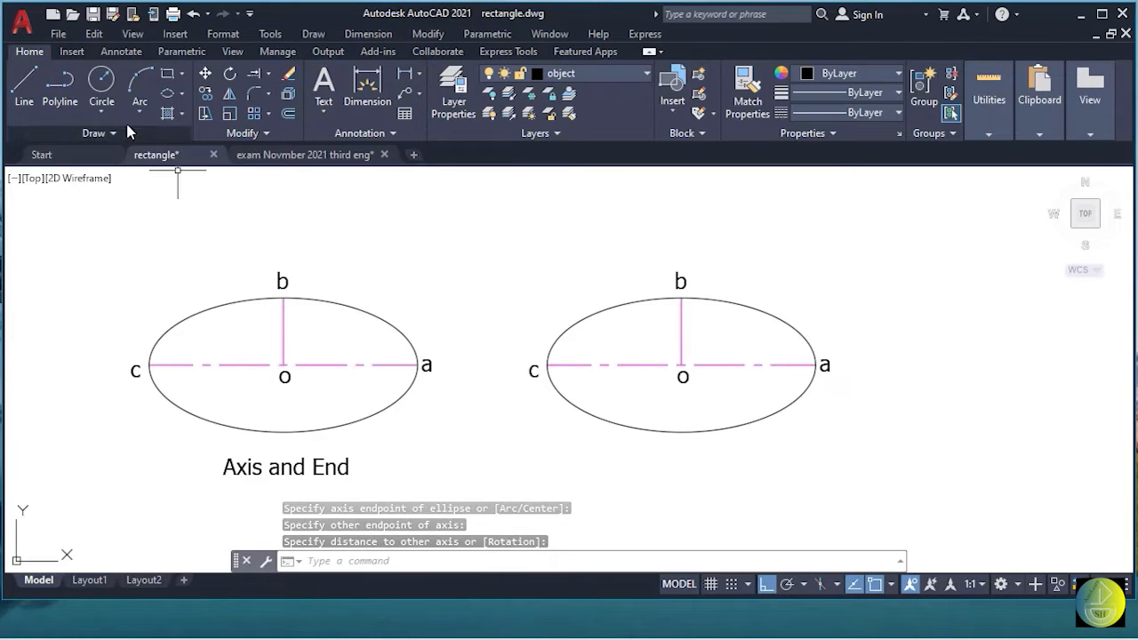
Draw an Axis, End ellipse above and between the two lettered ellipses, with a horizontal axis of 90 and a vertical half-axis of 20.
click(170, 97)
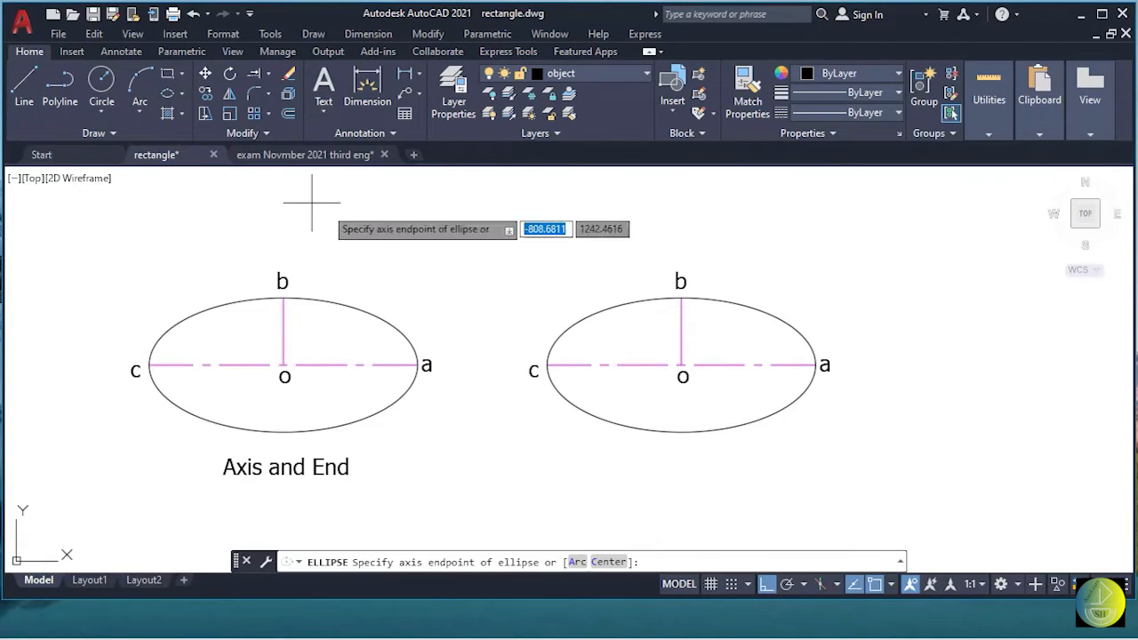
middle_drag(377, 229, 374, 291)
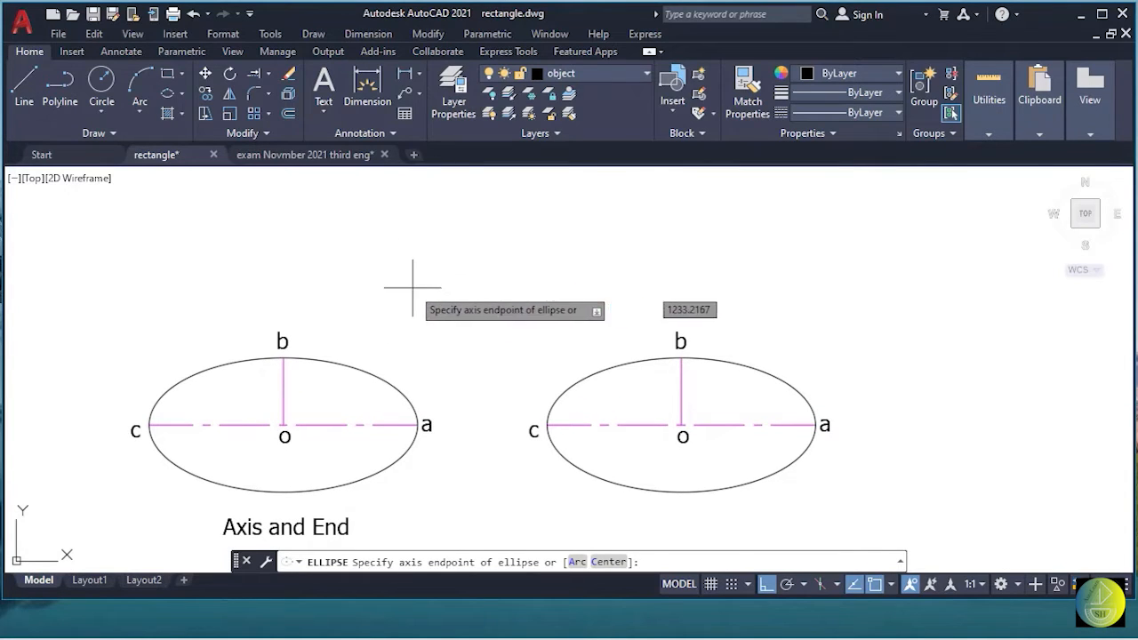
click(354, 270)
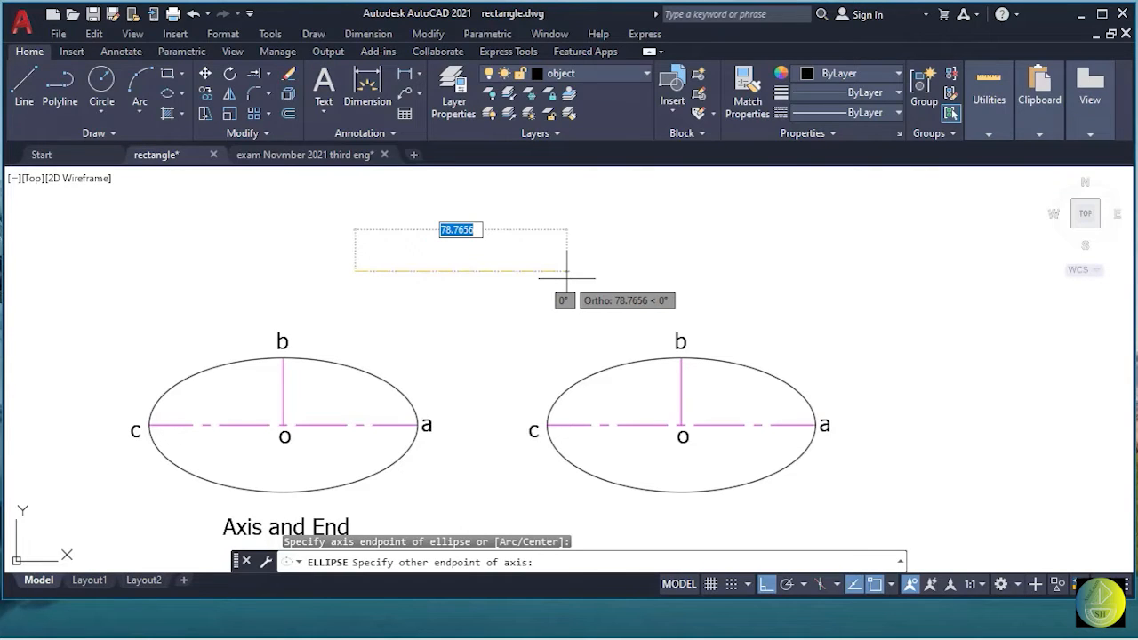
text(90)
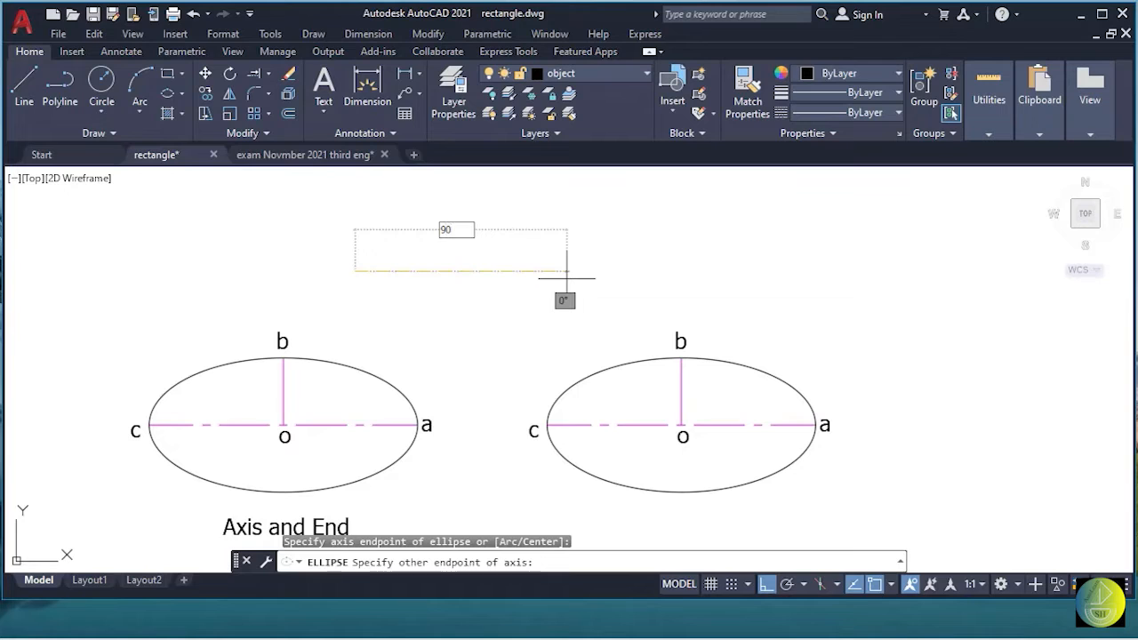
key(Return)
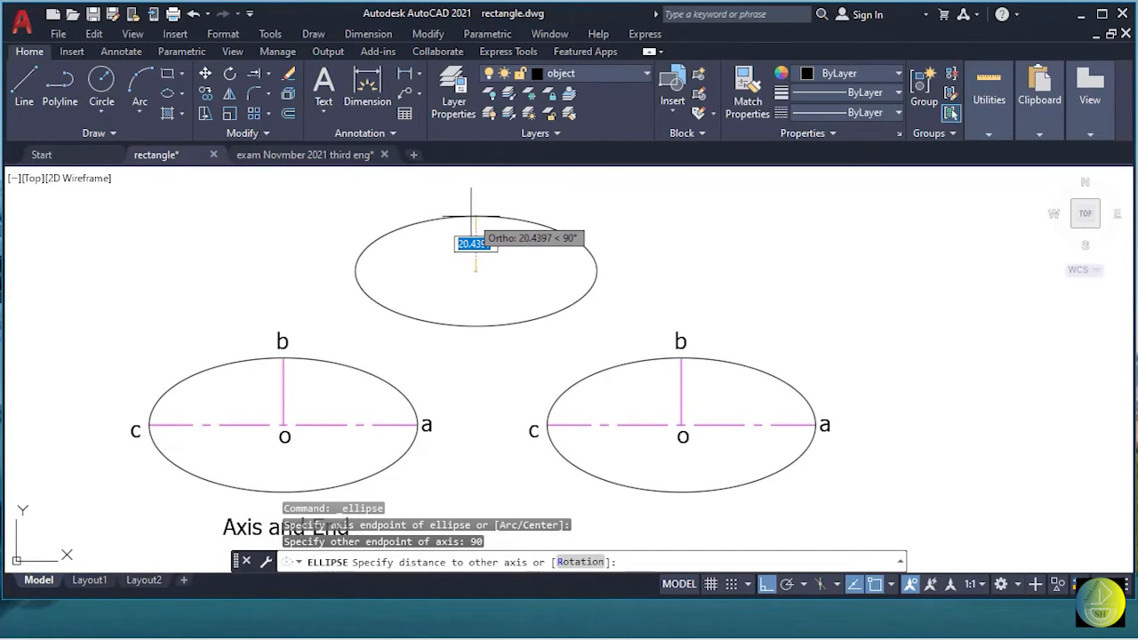
text(20)
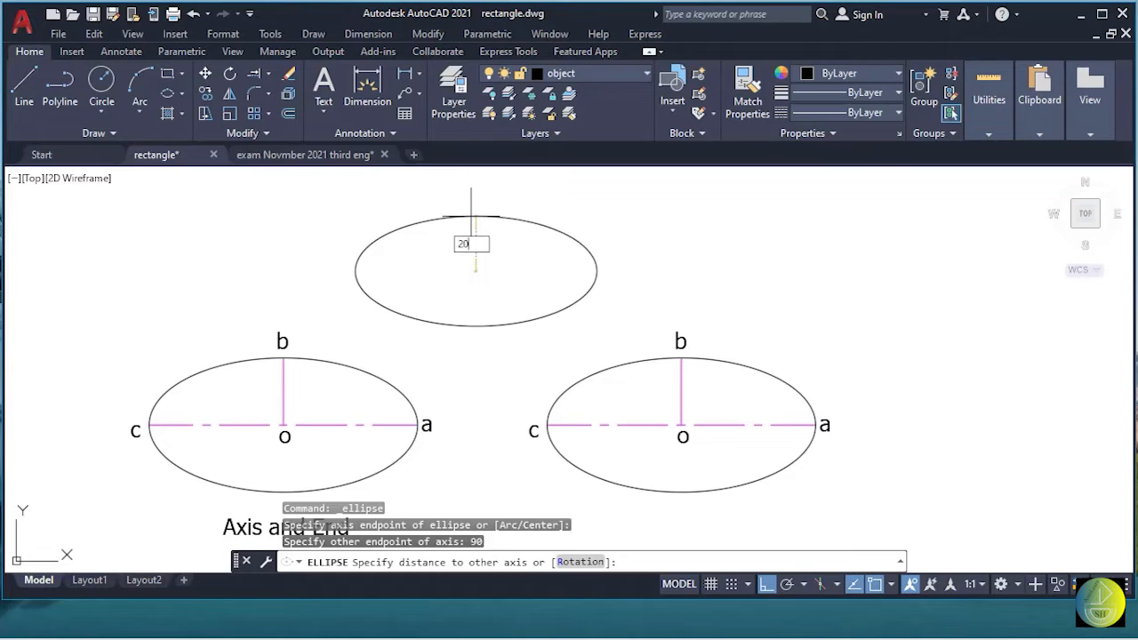
key(Return)
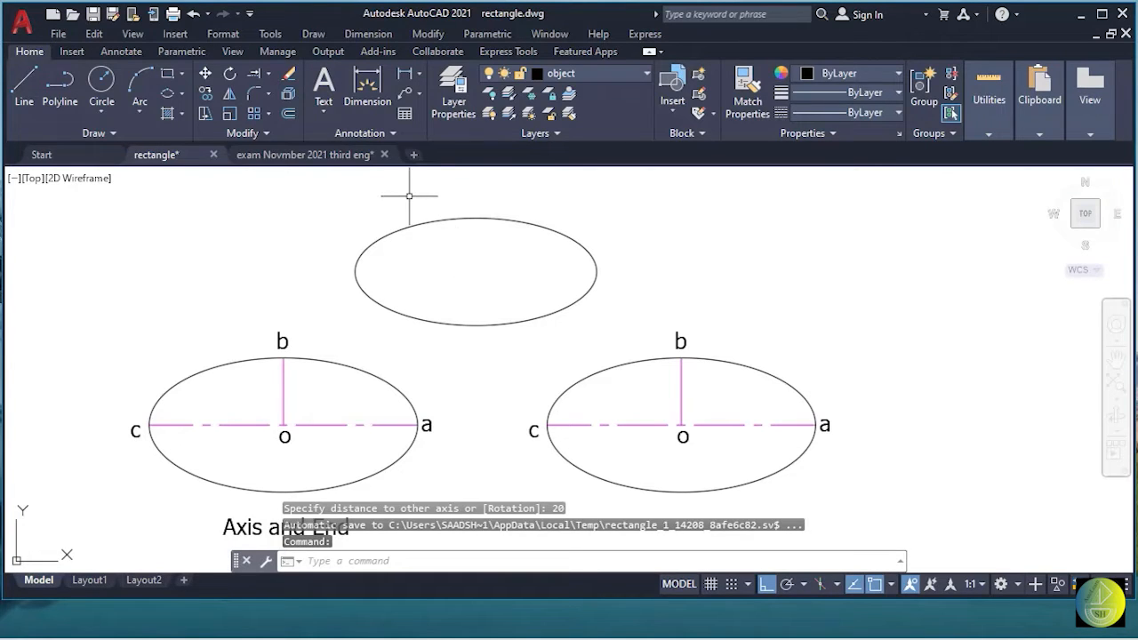
Add a vertical linear dimension from the upper ellipse's top quadrant to its centre, placing it right of the ellipse.
click(405, 79)
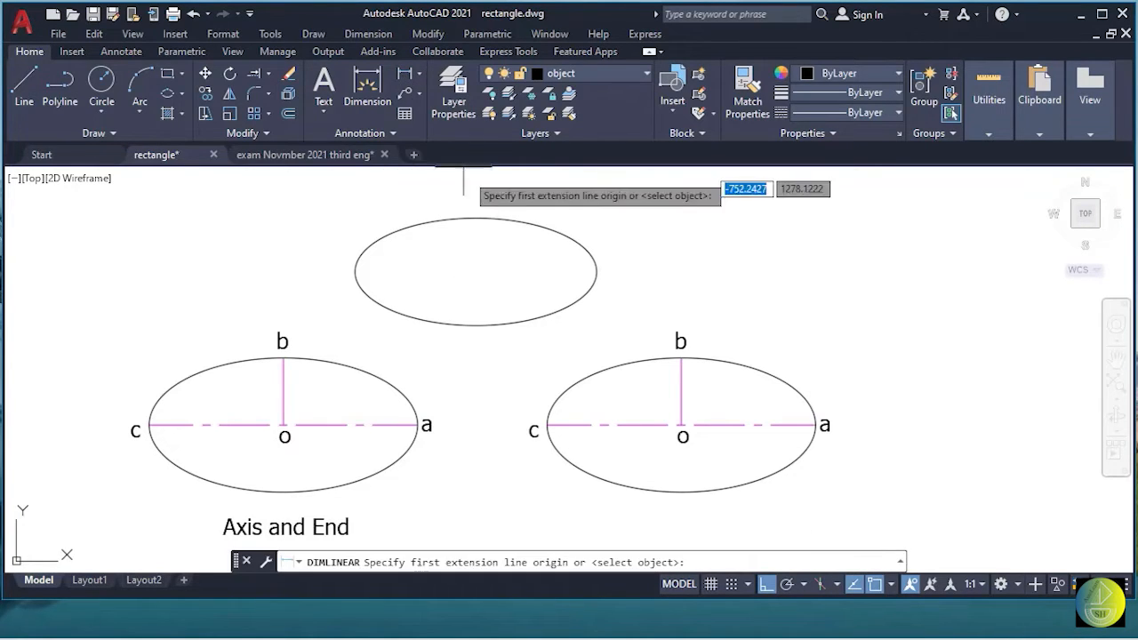
click(475, 218)
click(476, 271)
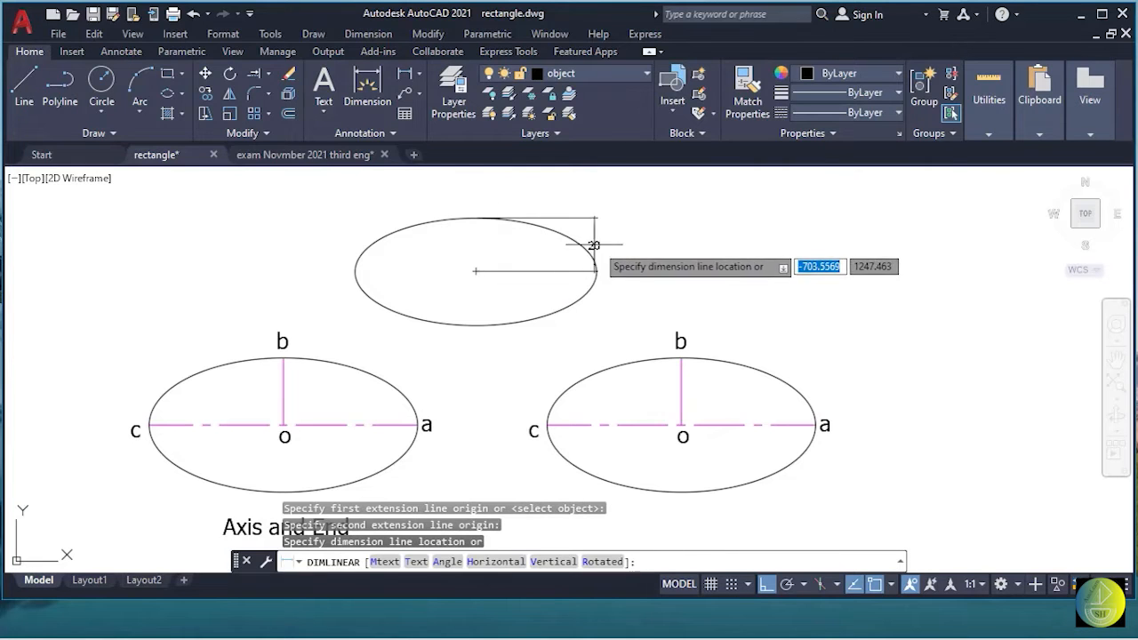
click(627, 238)
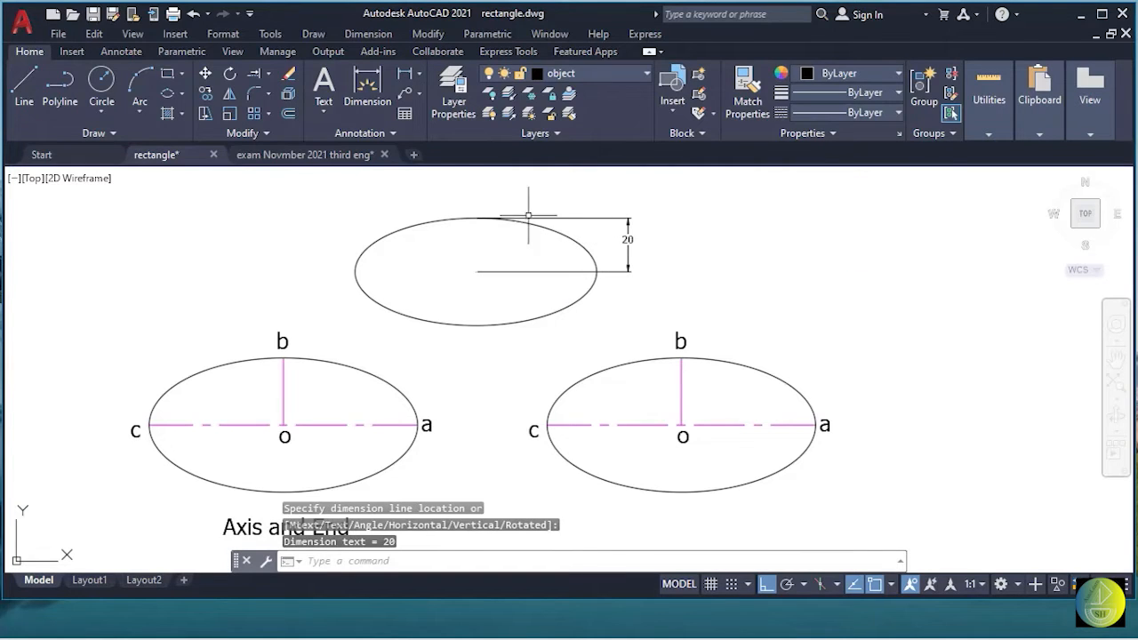
Add a horizontal linear dimension between the upper ellipse's left and right quadrants, placing it above the ellipse.
click(403, 79)
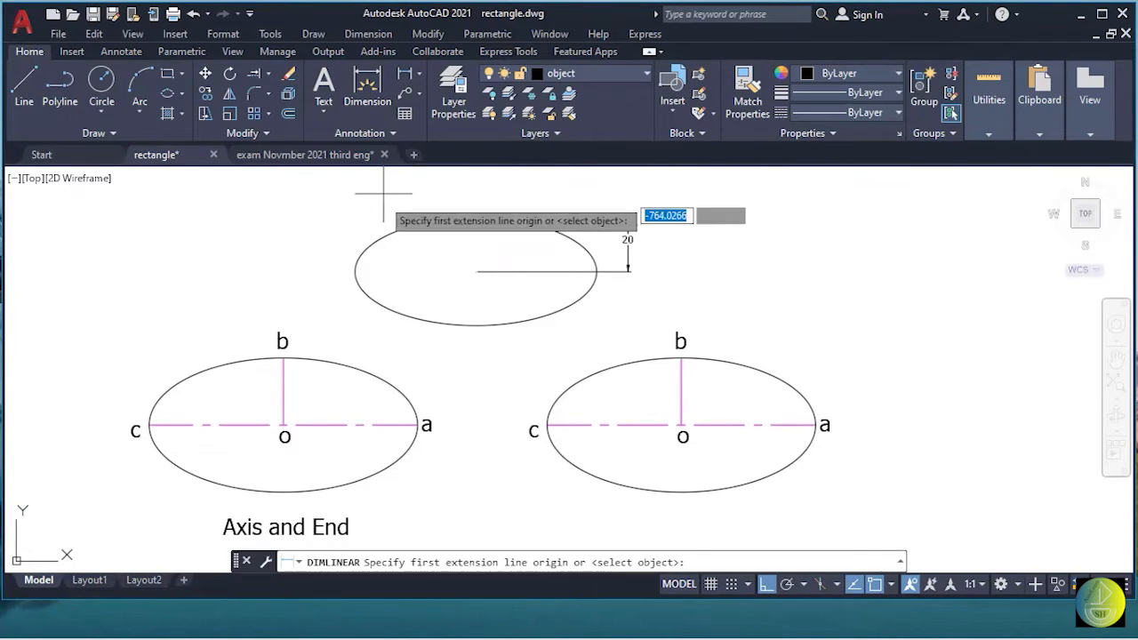
click(356, 270)
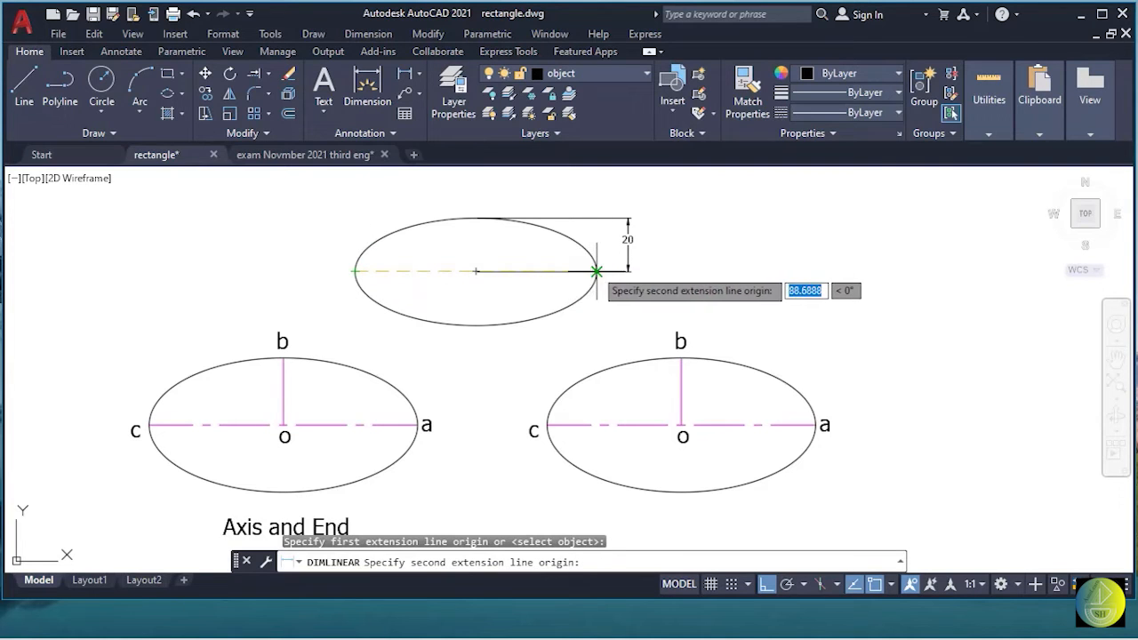
click(596, 271)
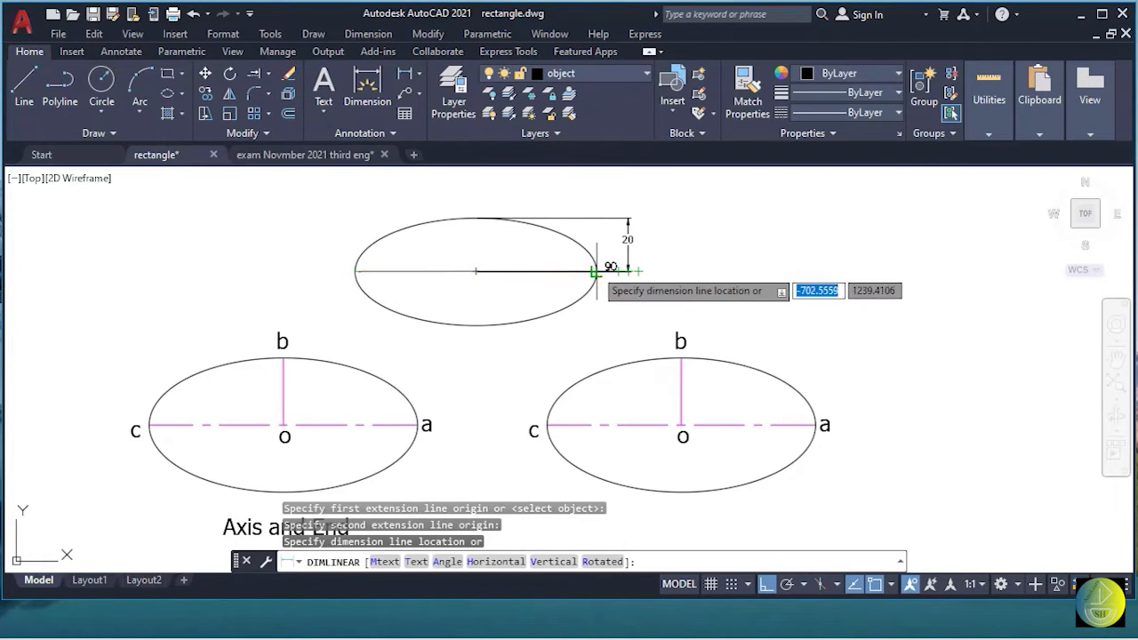
click(476, 189)
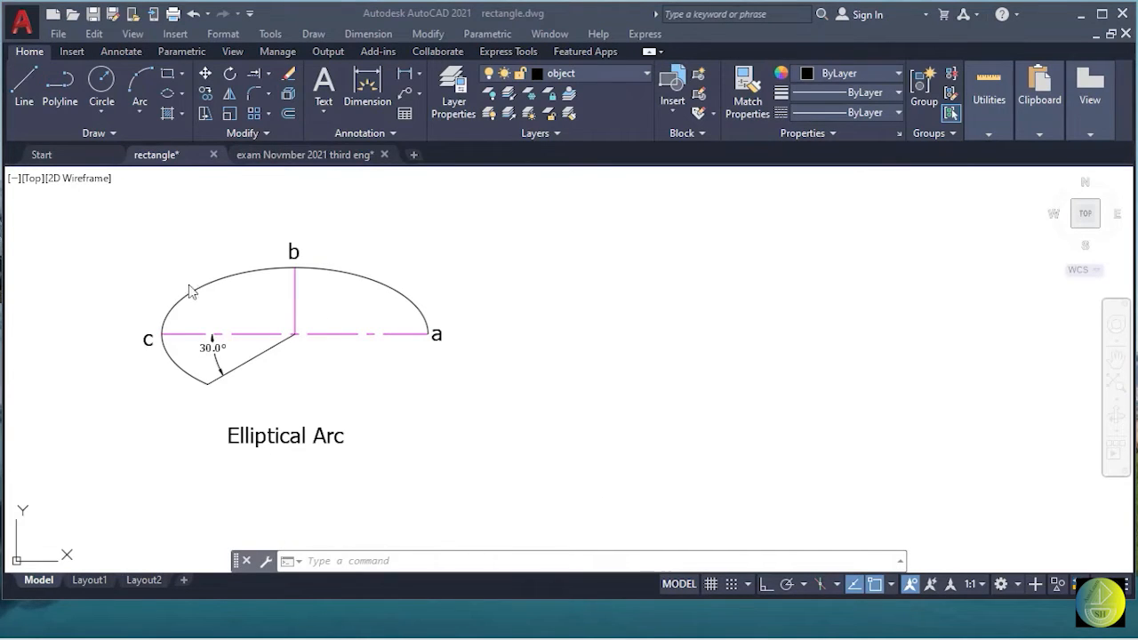
Define the base ellipse of an Elliptical Arc beside the labelled example, with Ortho on, a horizontal axis of 80 and a half-axis of 15.
click(182, 96)
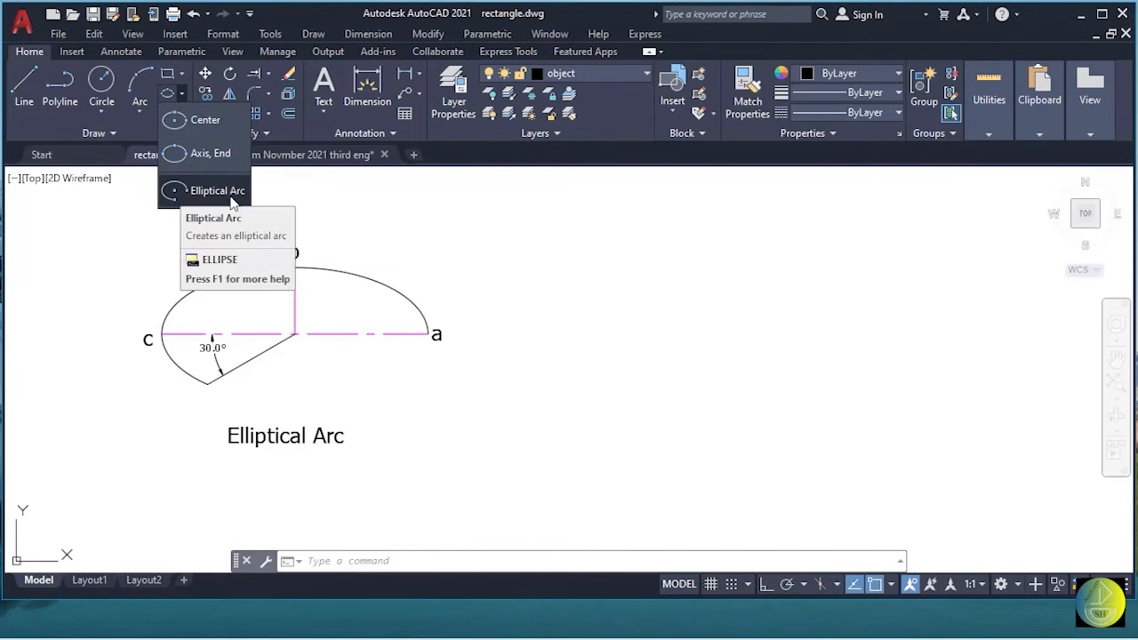
click(183, 192)
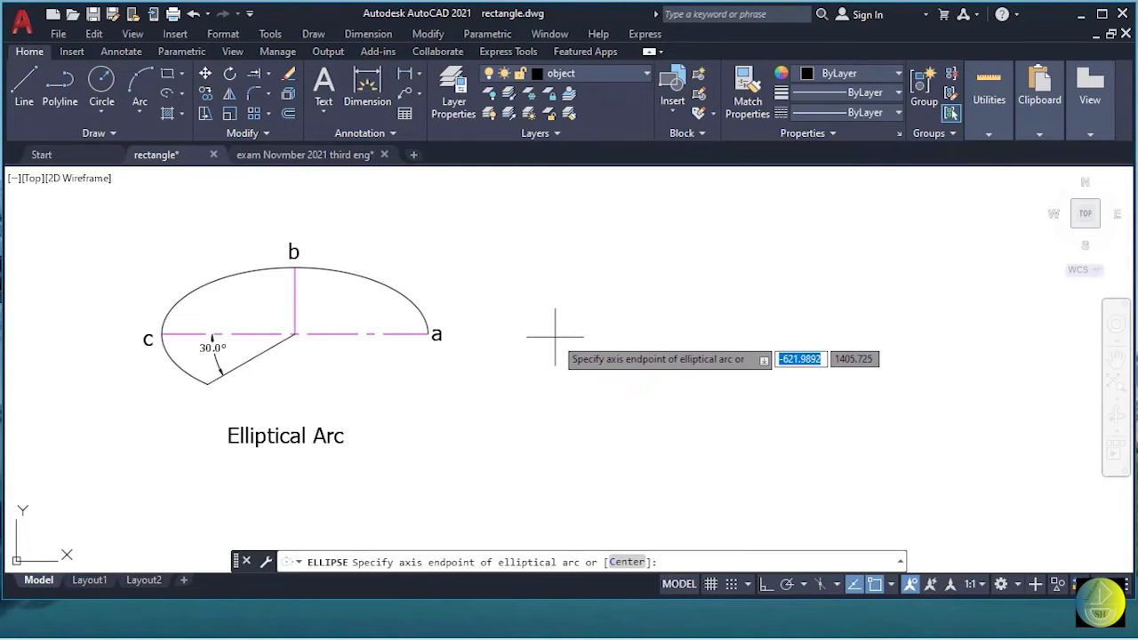
click(555, 337)
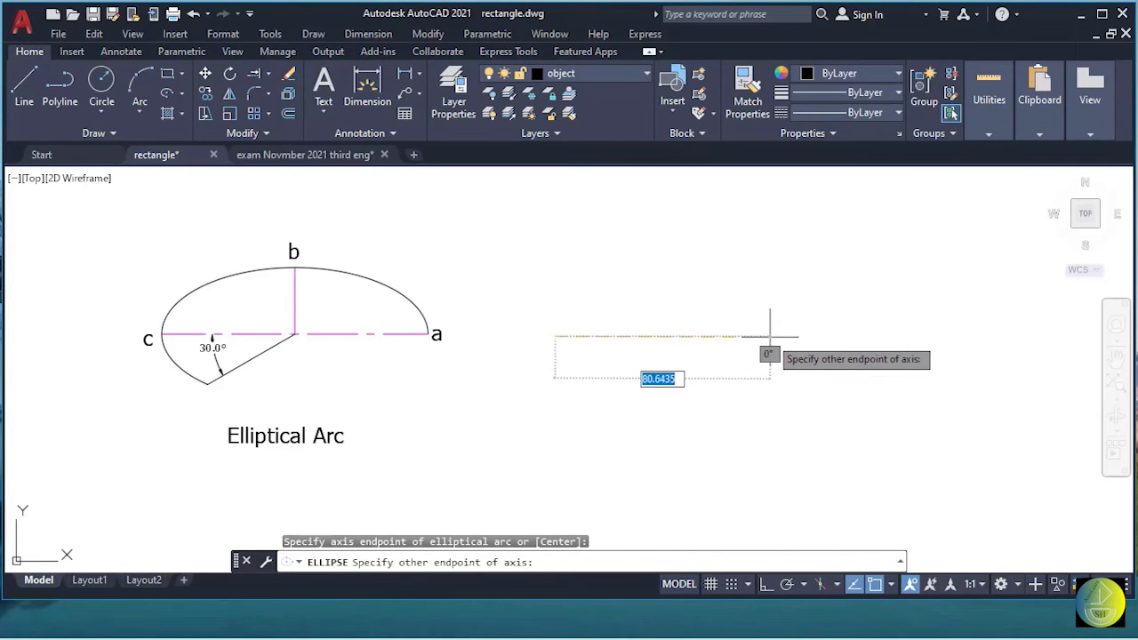
click(771, 584)
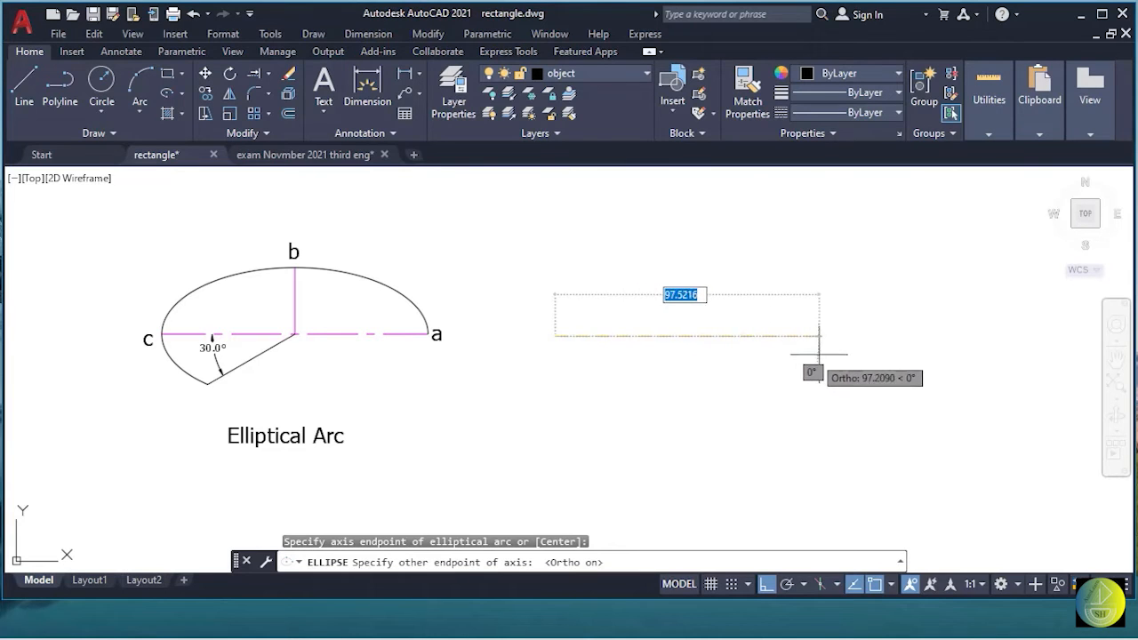
text(80)
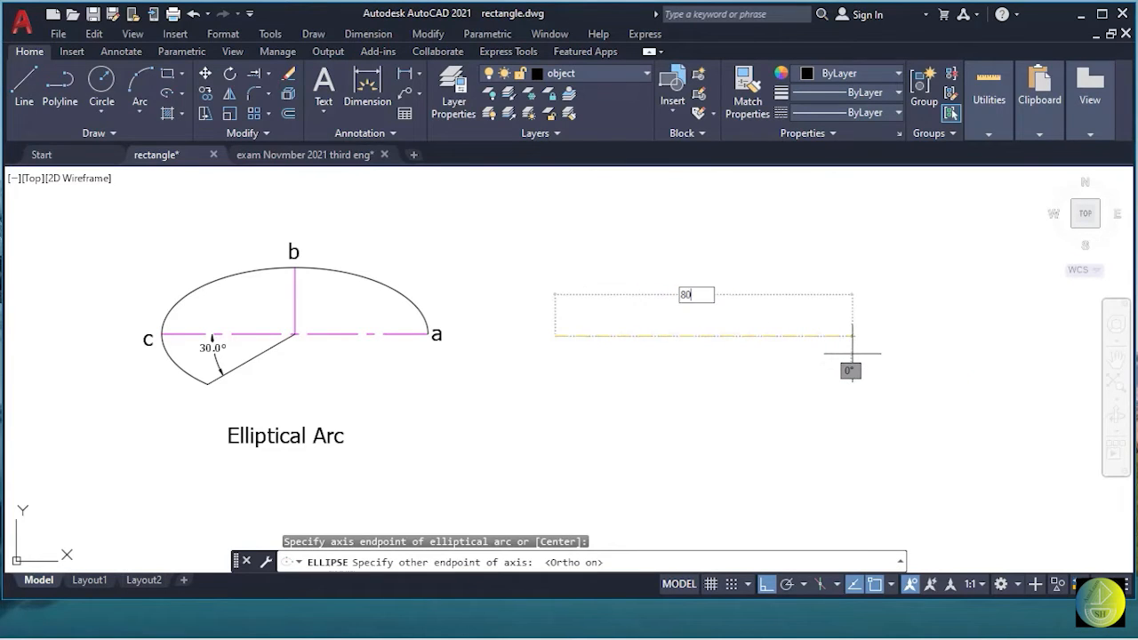
key(Return)
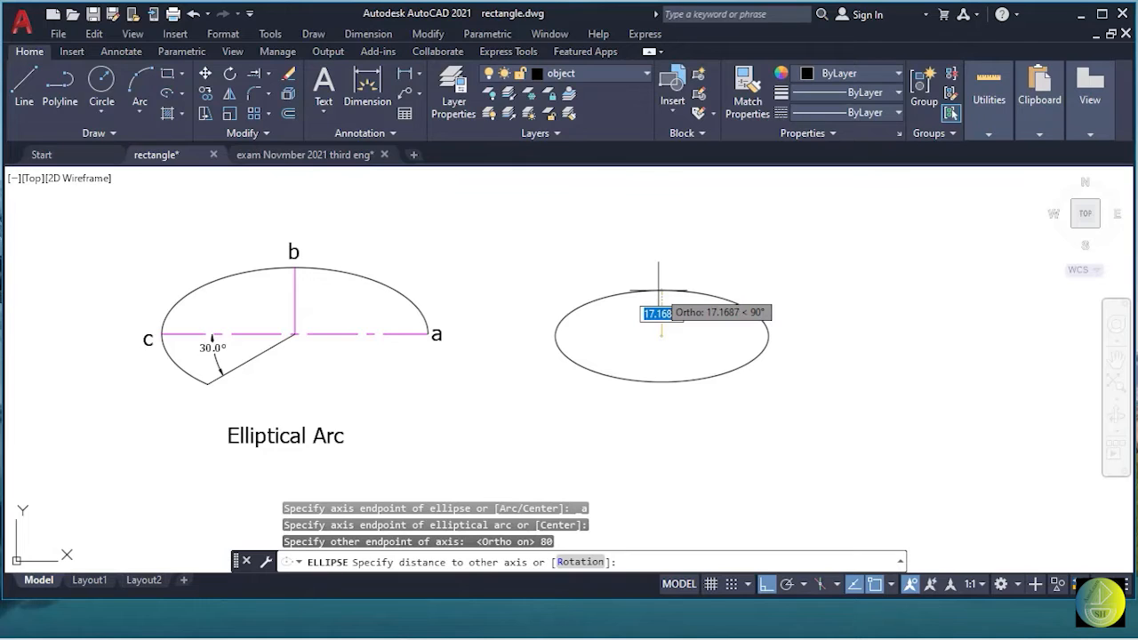
key(Return)
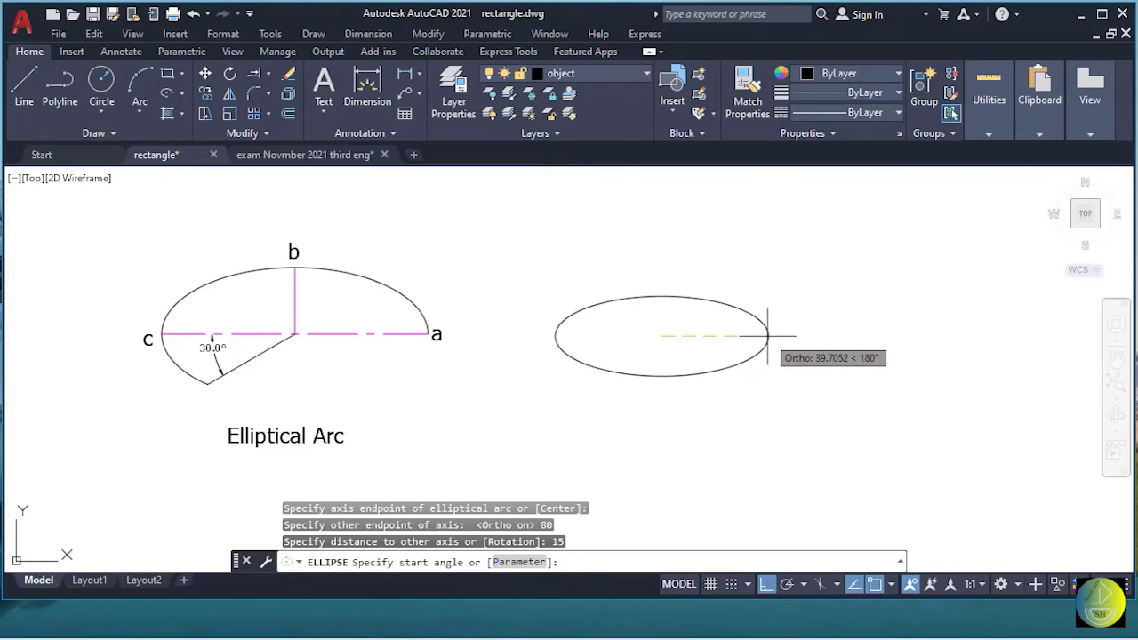
Start the elliptical arc at the ellipse's top quadrant and, with Ortho off, finish it with an end angle of 120.
click(661, 294)
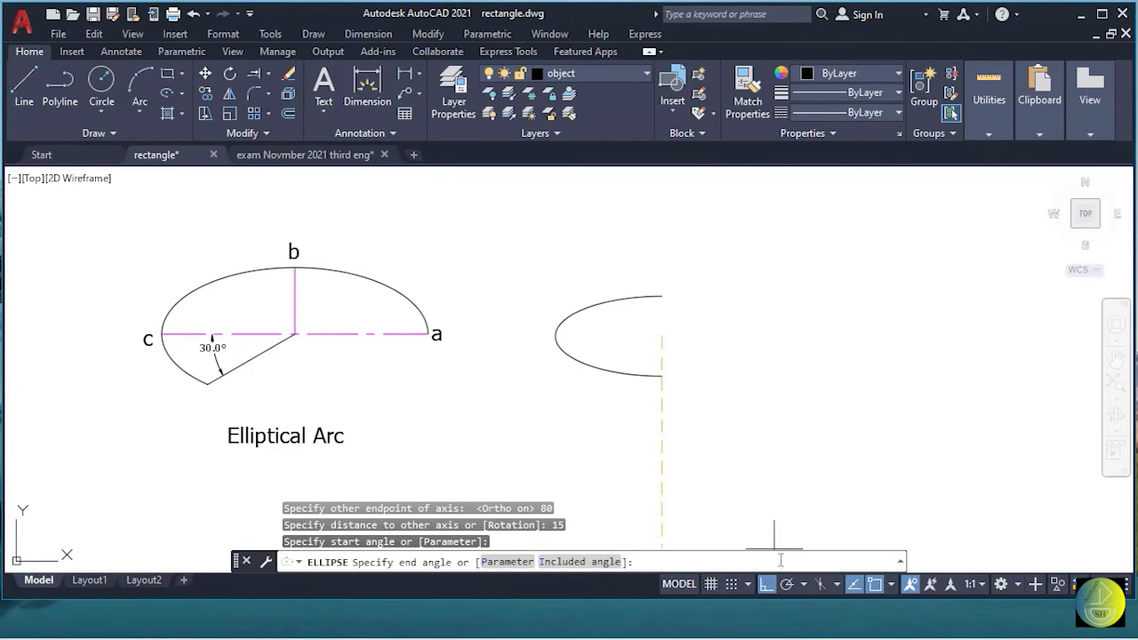
click(775, 586)
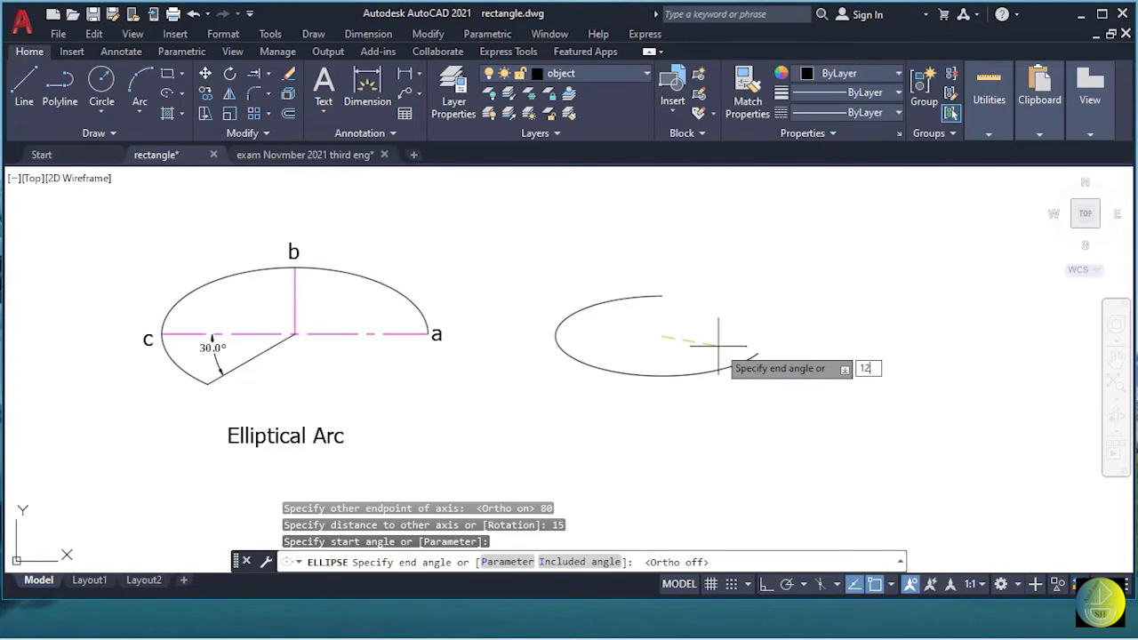
key(Return)
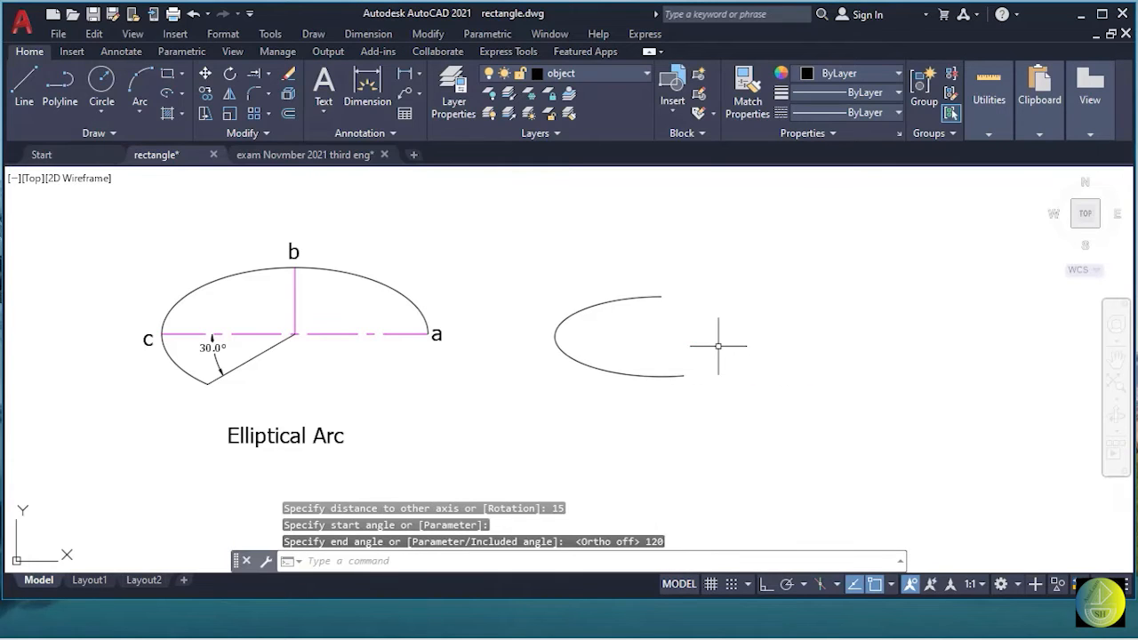
scroll(682, 336, up, 4)
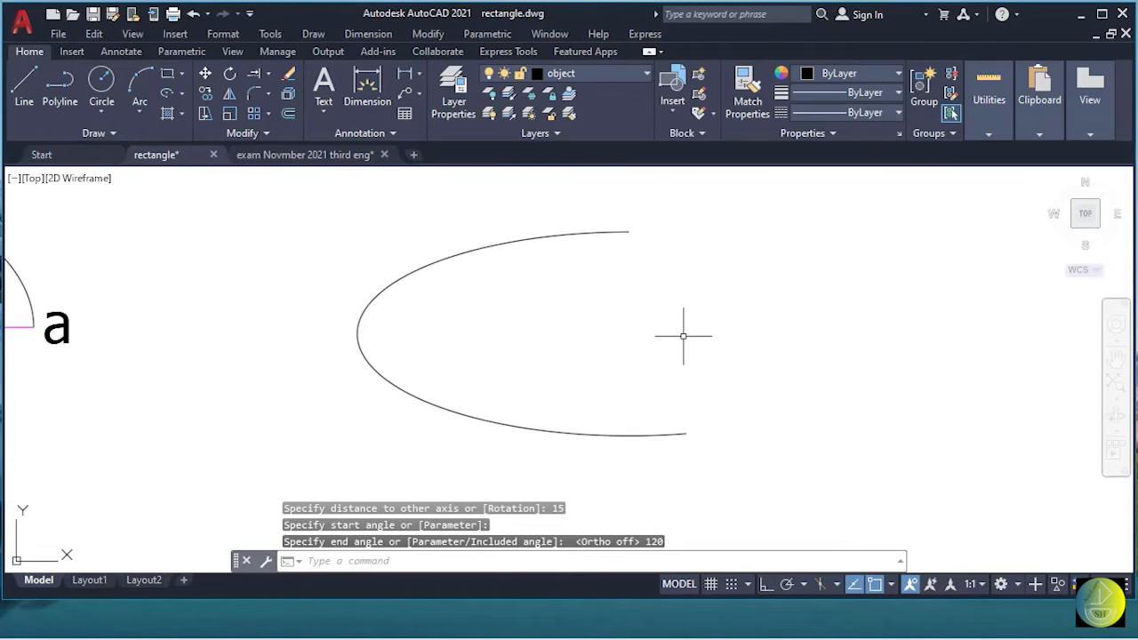
scroll(683, 336, down, 2)
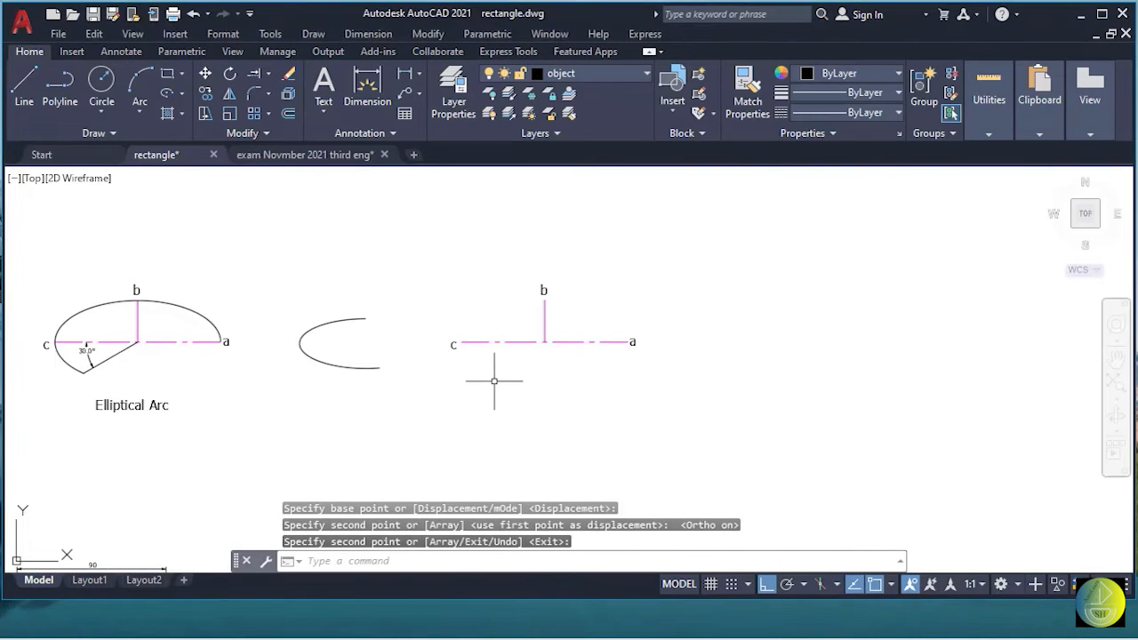
Define the base ellipse of an Elliptical Arc on the labelled guide lines, with its axis from c to a and its half-axis reaching b.
scroll(490, 345, up, 2)
mouse_move(490, 344)
middle_down()
mouse_move(470, 386)
mouse_move(432, 393)
middle_up()
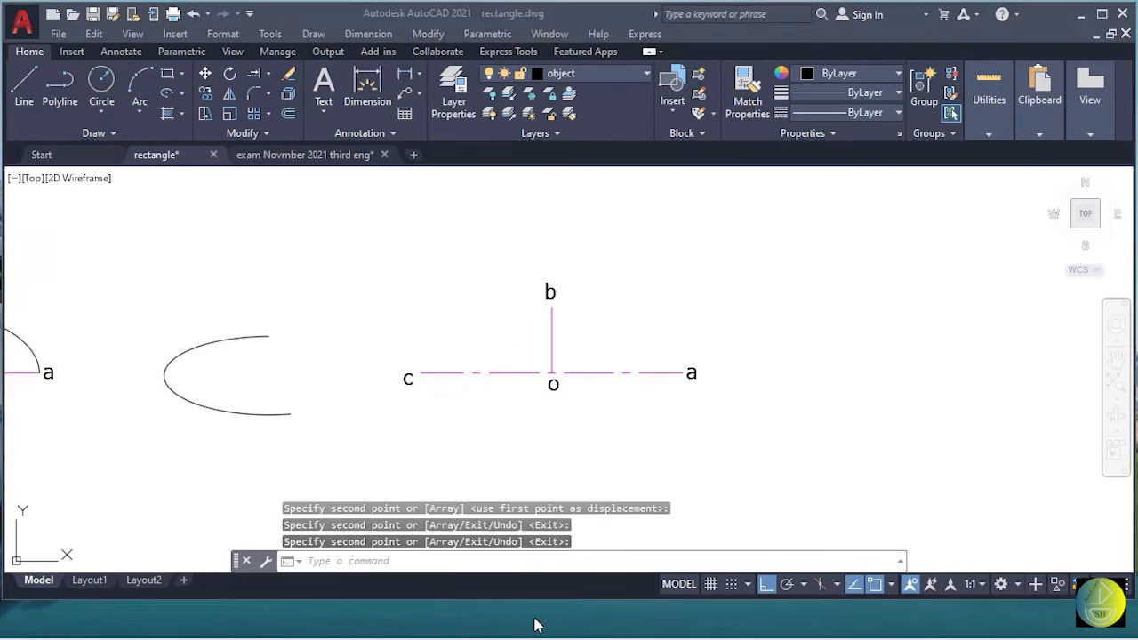
click(426, 322)
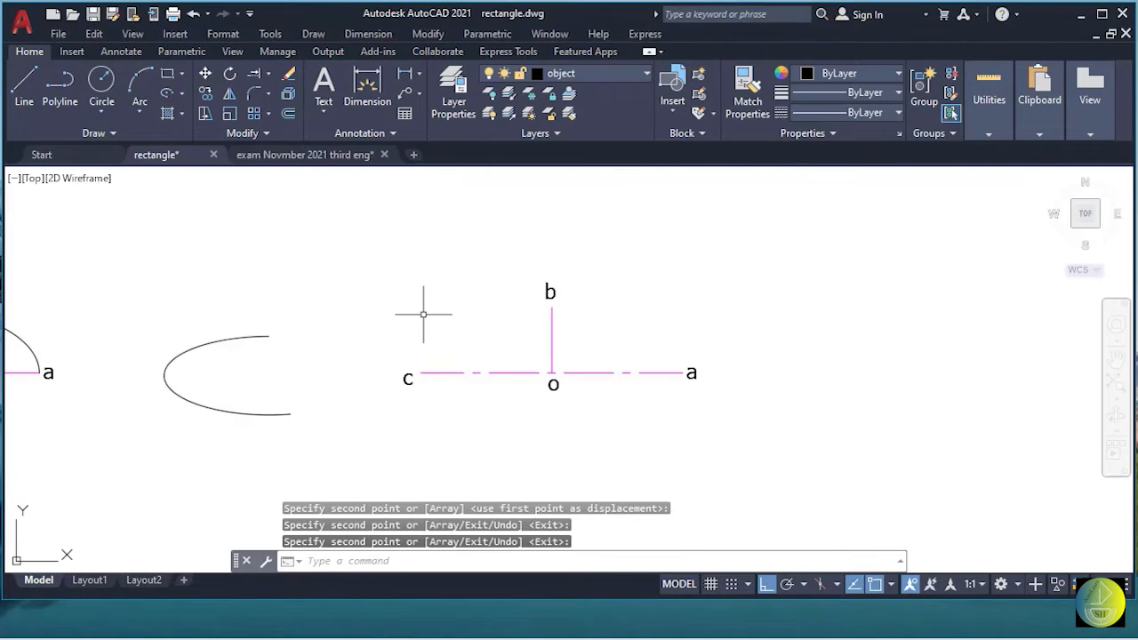
click(183, 95)
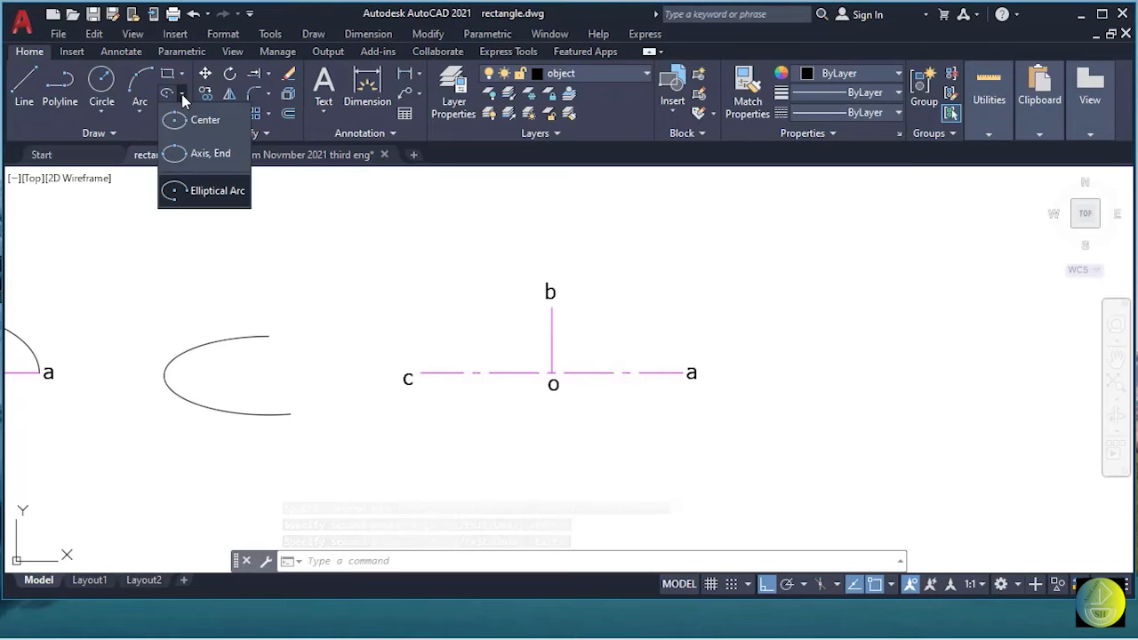
click(175, 191)
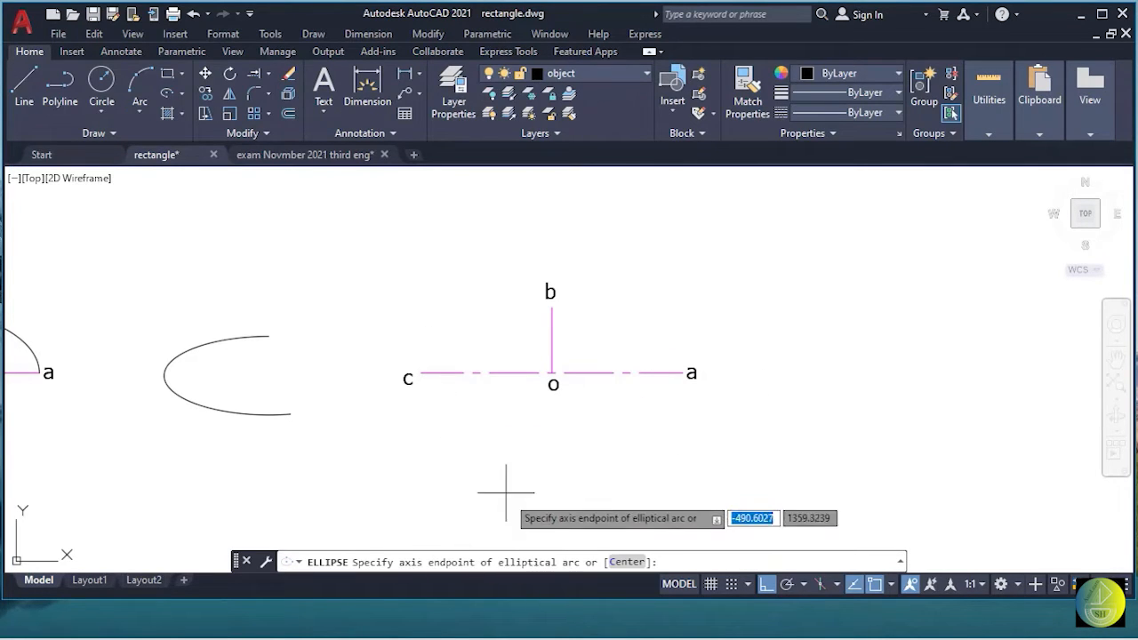
click(422, 373)
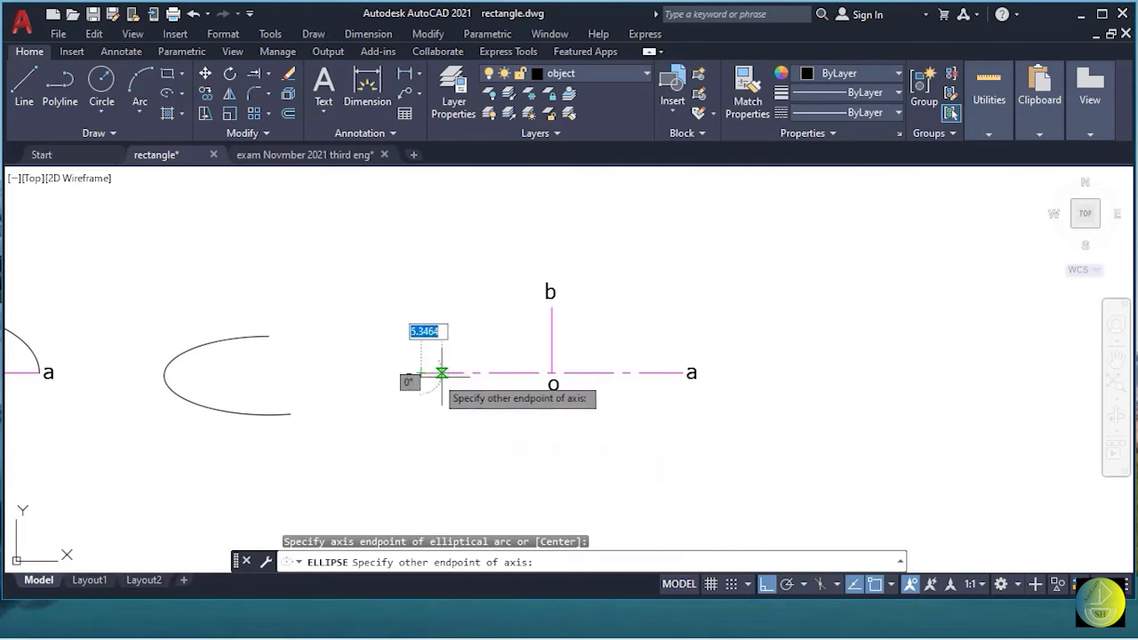
click(690, 374)
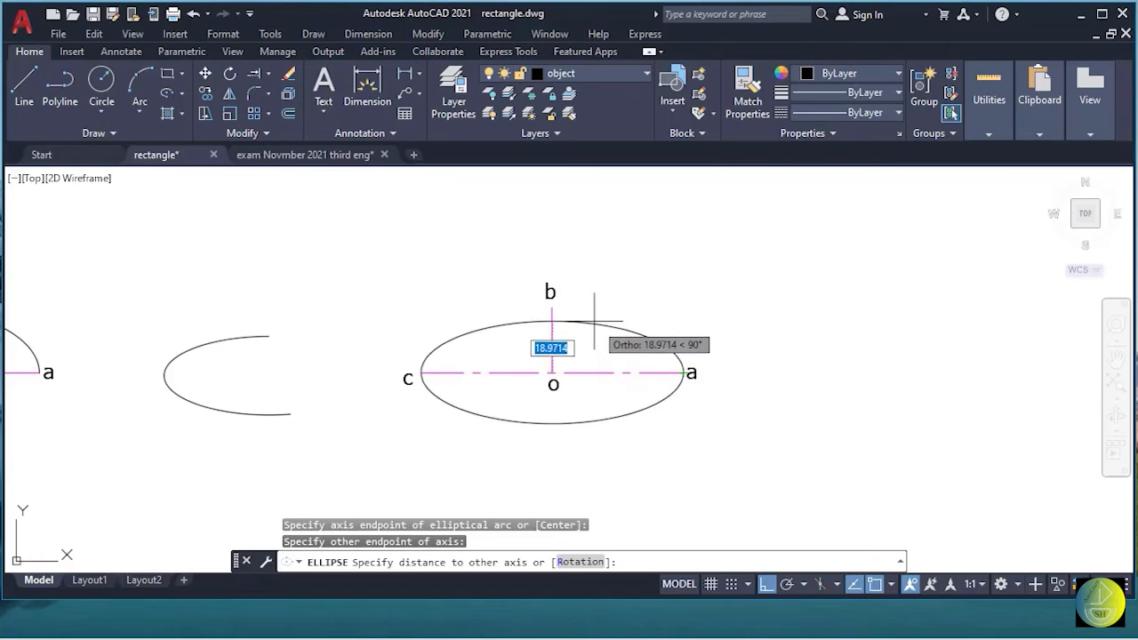
click(552, 308)
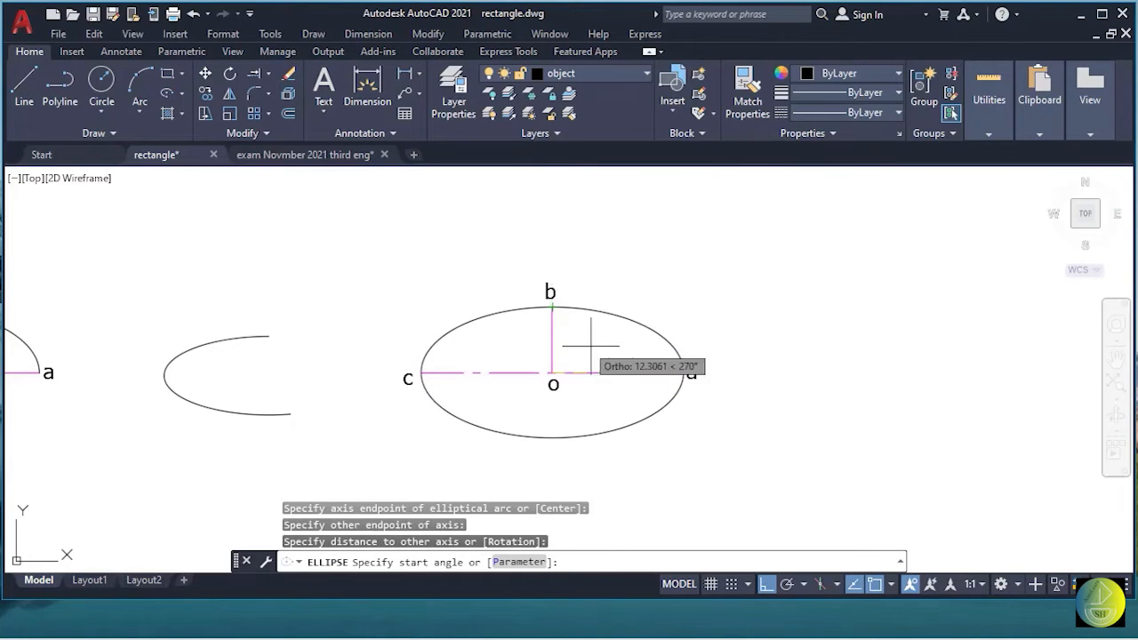
Start the elliptical arc at point a and, with Ortho off, finish it with an end angle of 30.
click(685, 372)
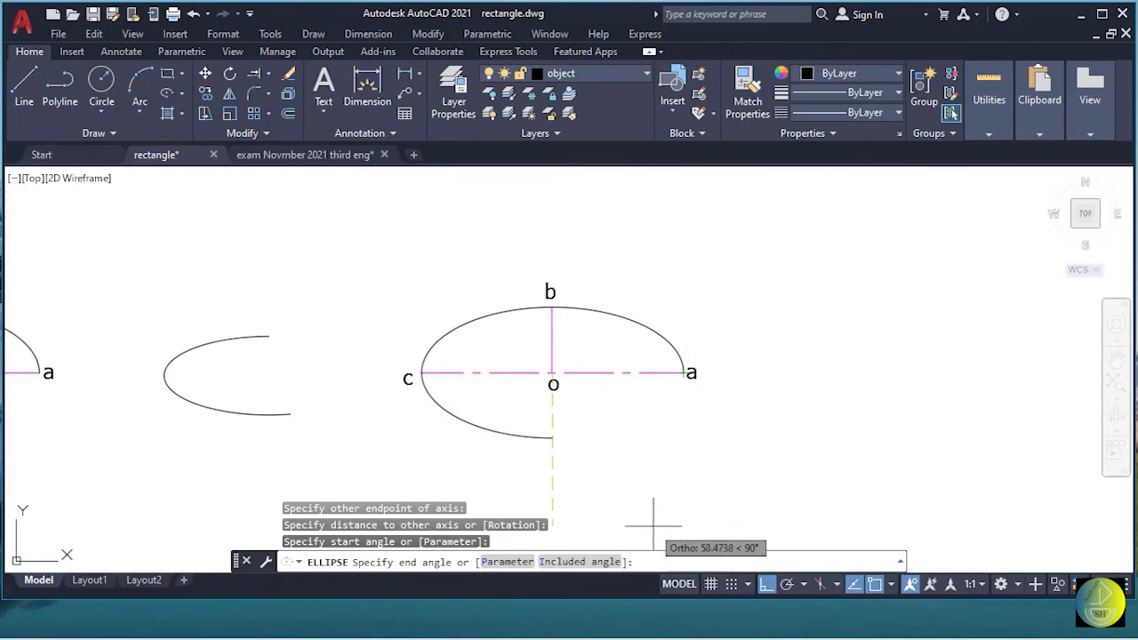
click(766, 584)
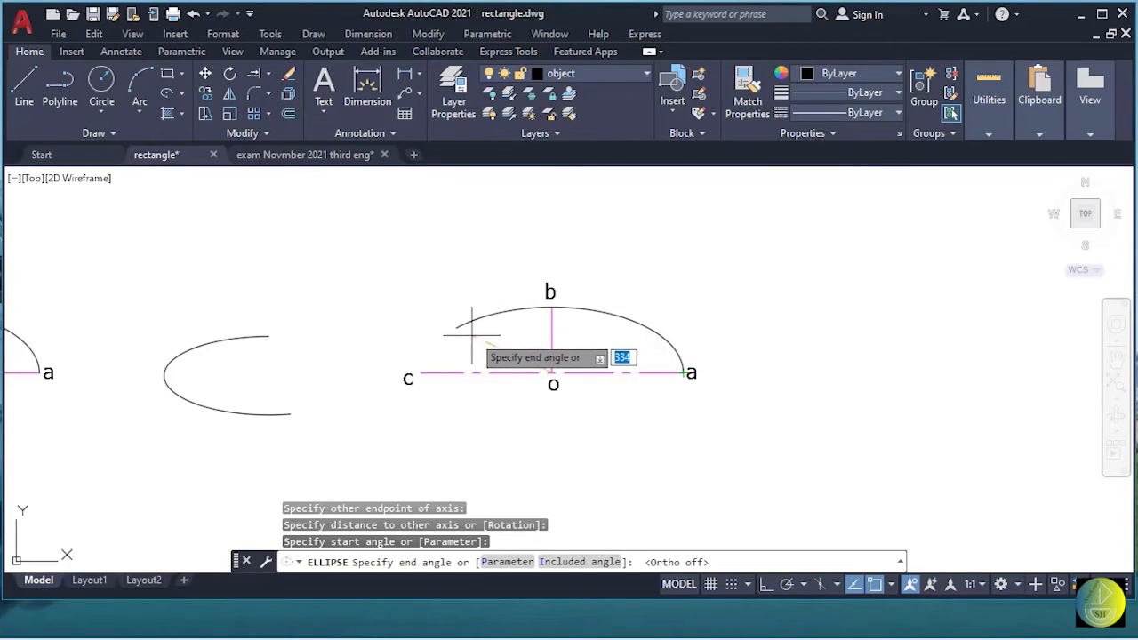
click(485, 411)
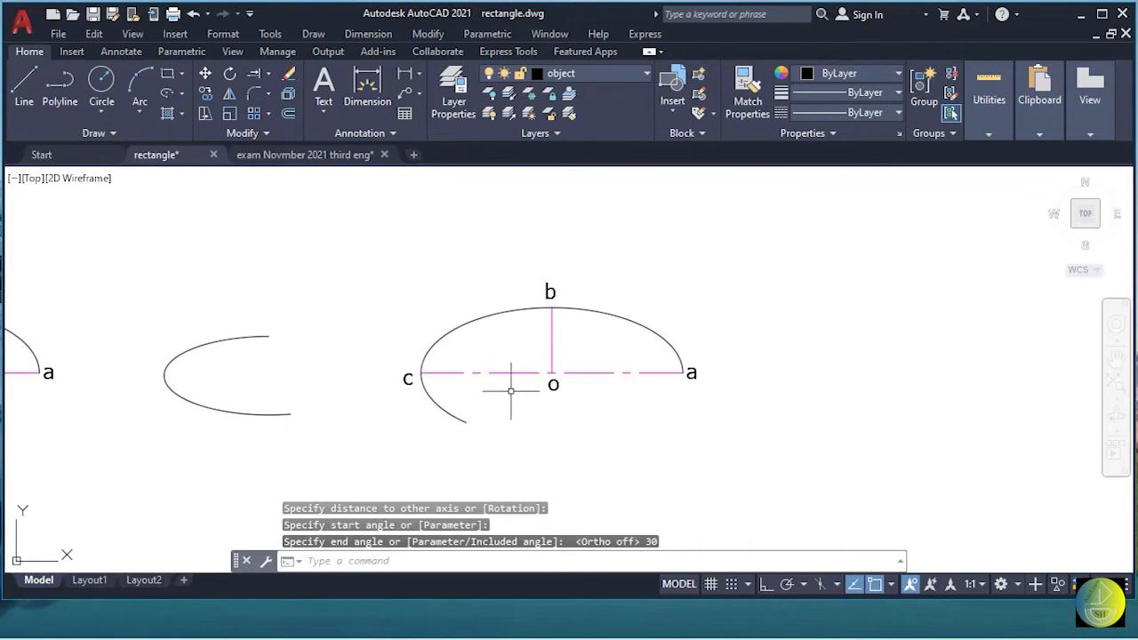
Draw a line from centre point o to the lower end of the elliptical arc.
click(27, 89)
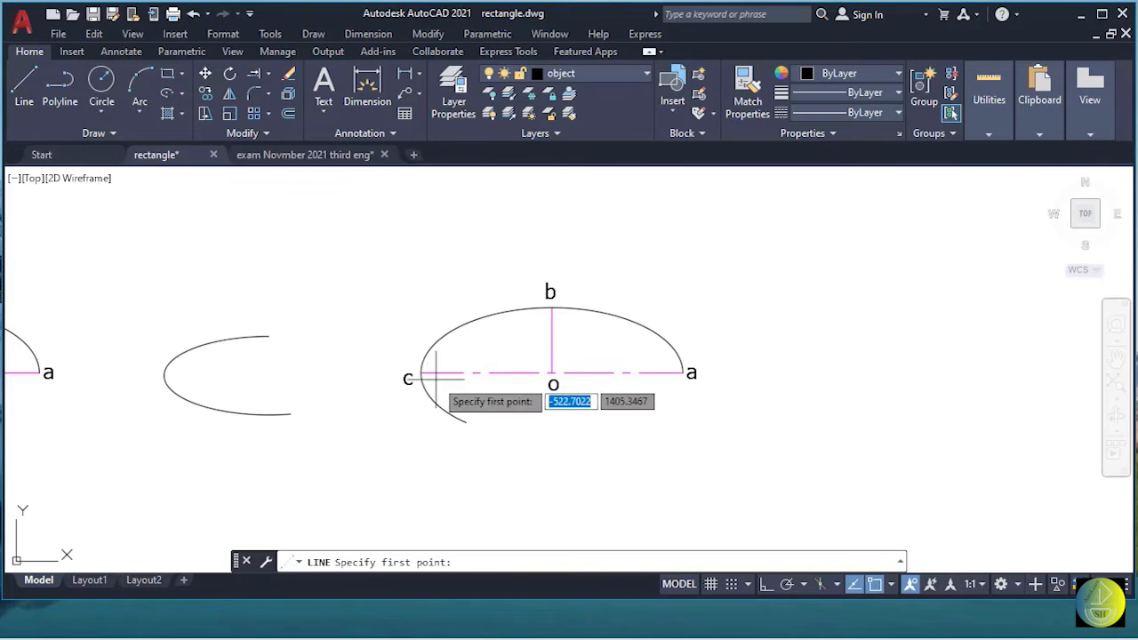
click(553, 372)
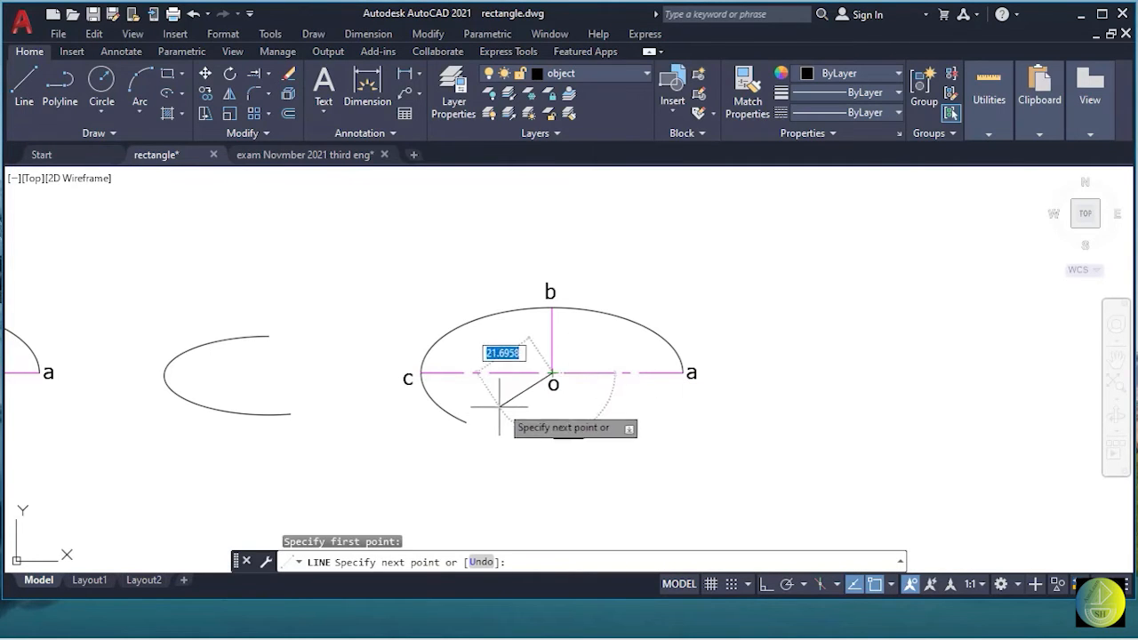
click(467, 421)
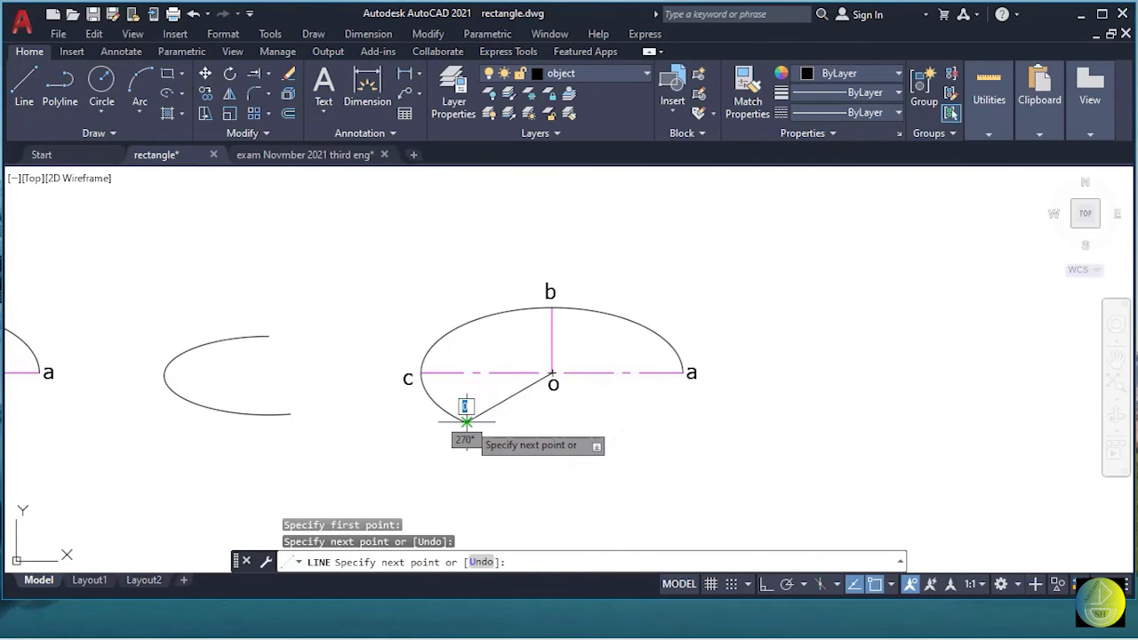
key(Return)
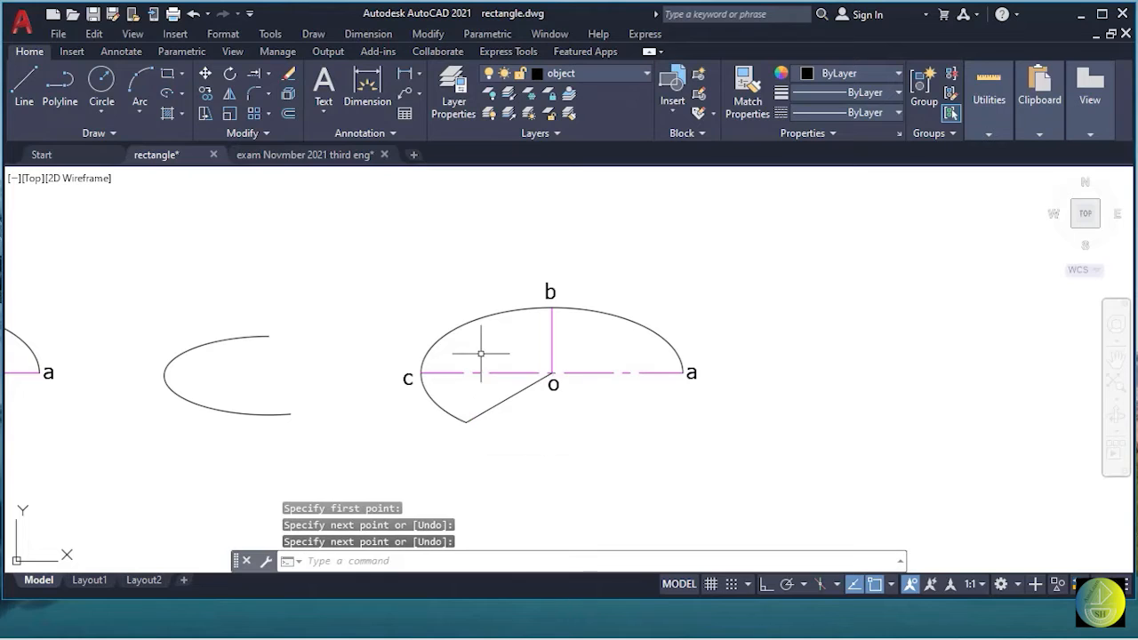
Add an angular dimension between the horizontal guide line and the line from o to the arc's end, placing it outside the arc near c.
click(420, 75)
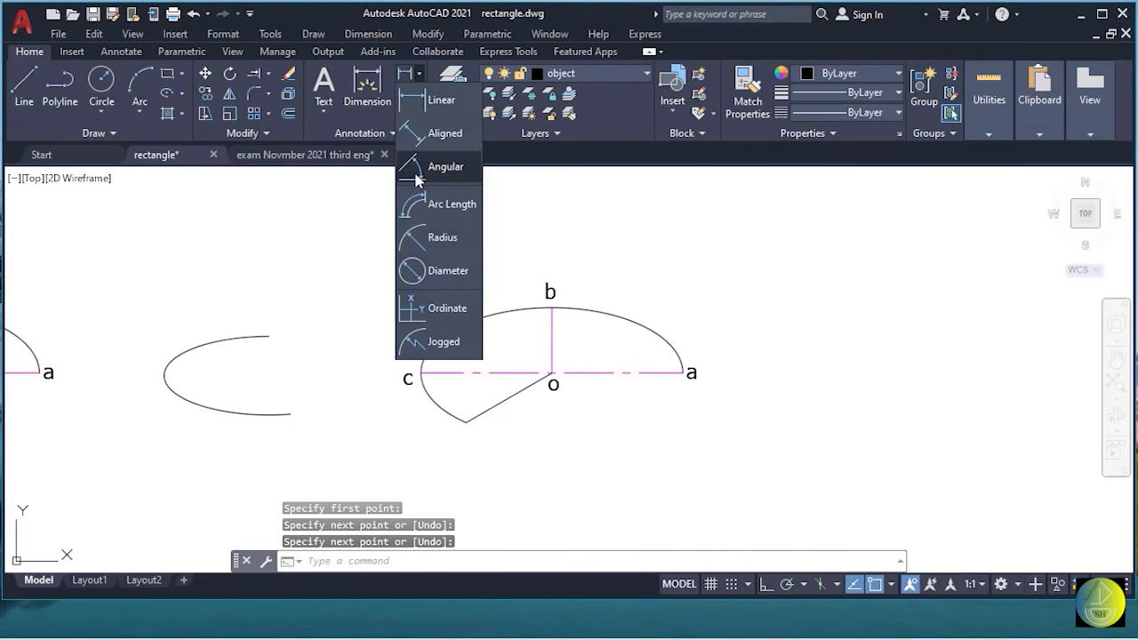
click(436, 236)
click(499, 374)
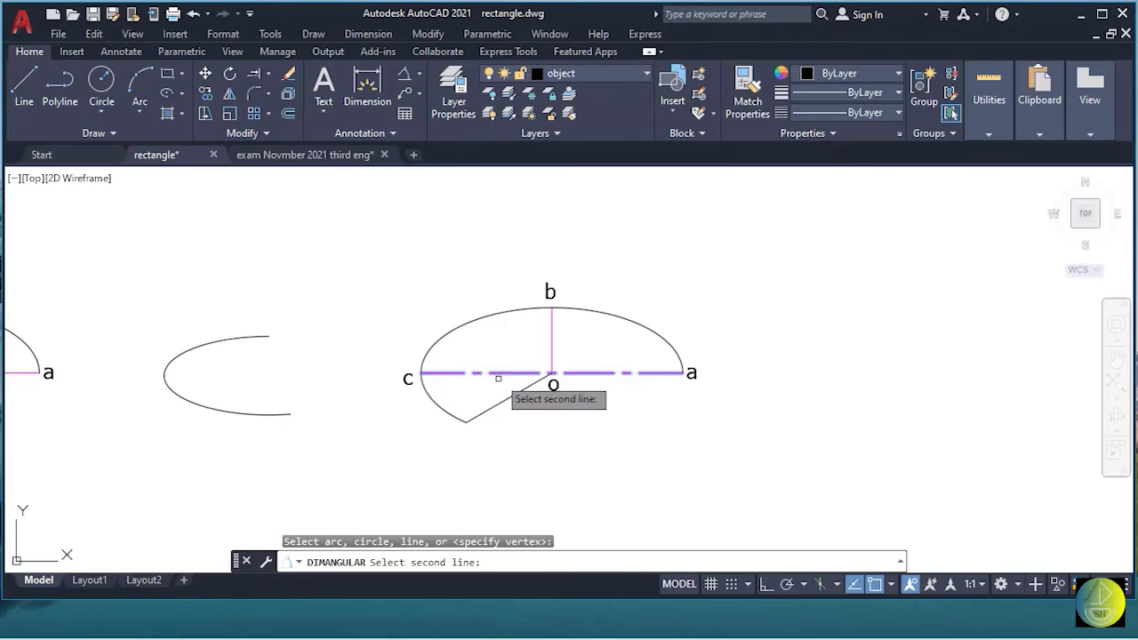
click(505, 396)
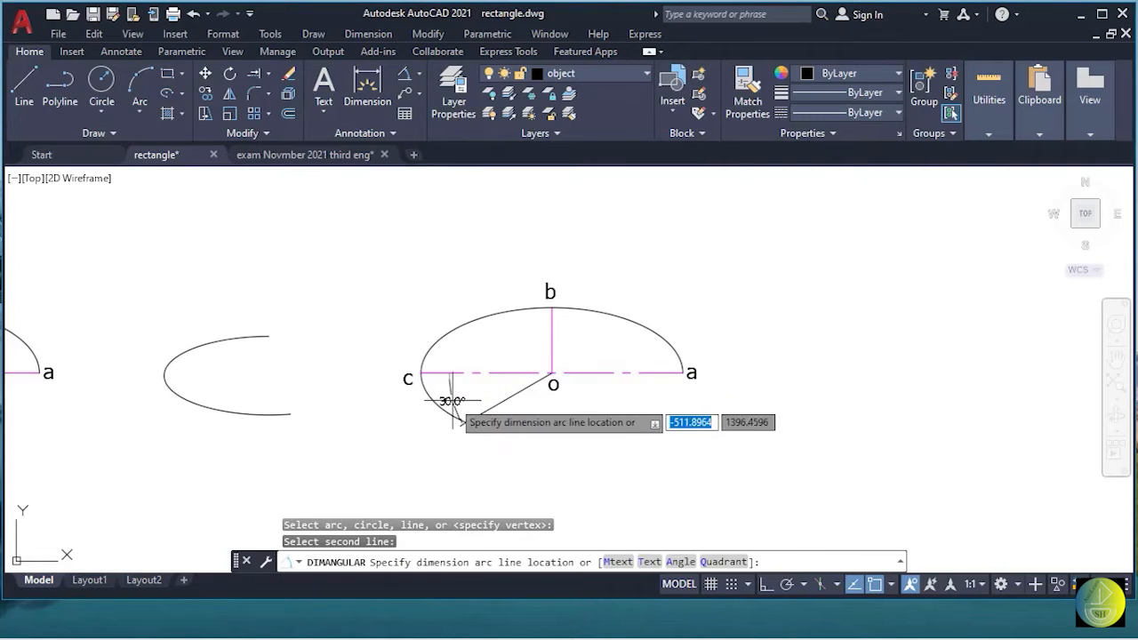
click(386, 416)
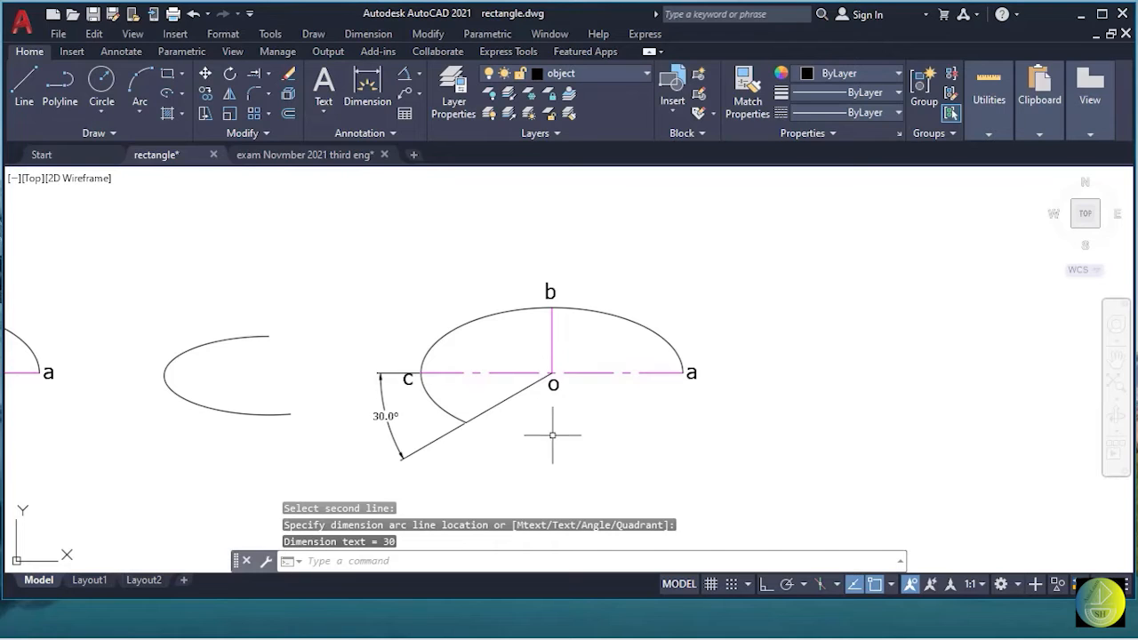
Copy the two guide lines and the labels a, b, c and o to the empty area right of the finished elliptical arc.
middle_drag(577, 435, 311, 427)
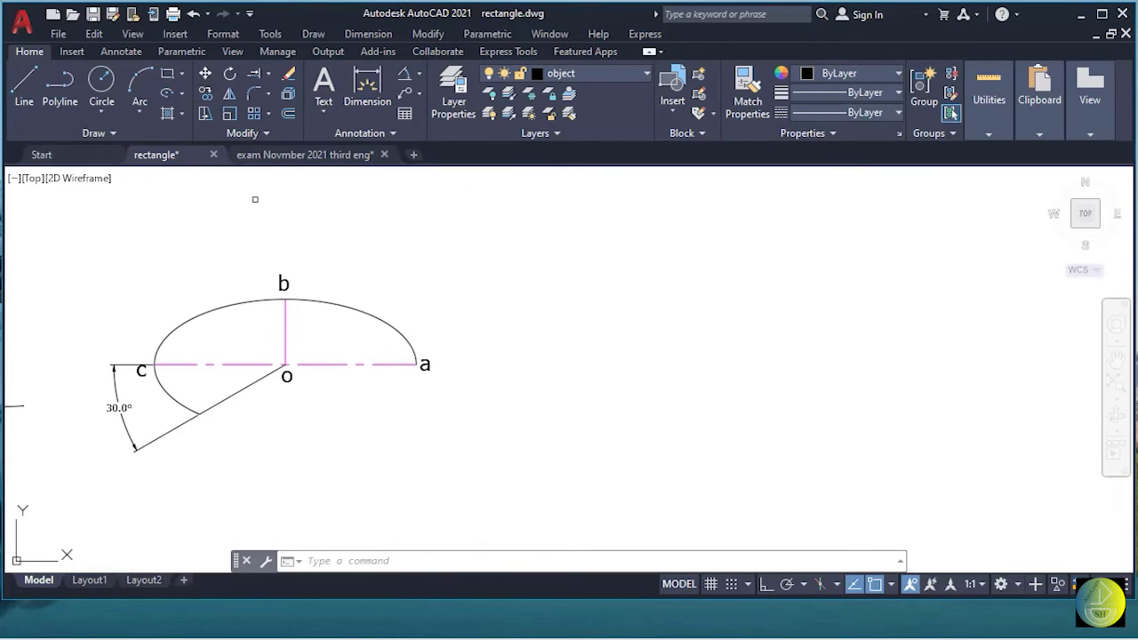
click(313, 326)
click(208, 348)
click(233, 348)
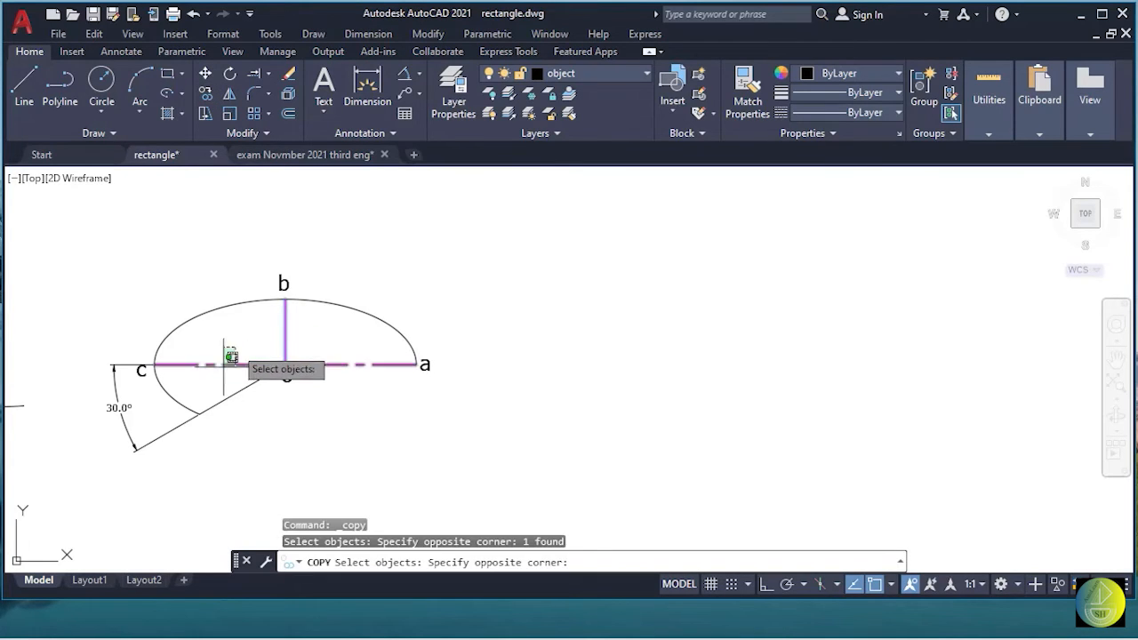
click(248, 380)
click(328, 347)
click(287, 377)
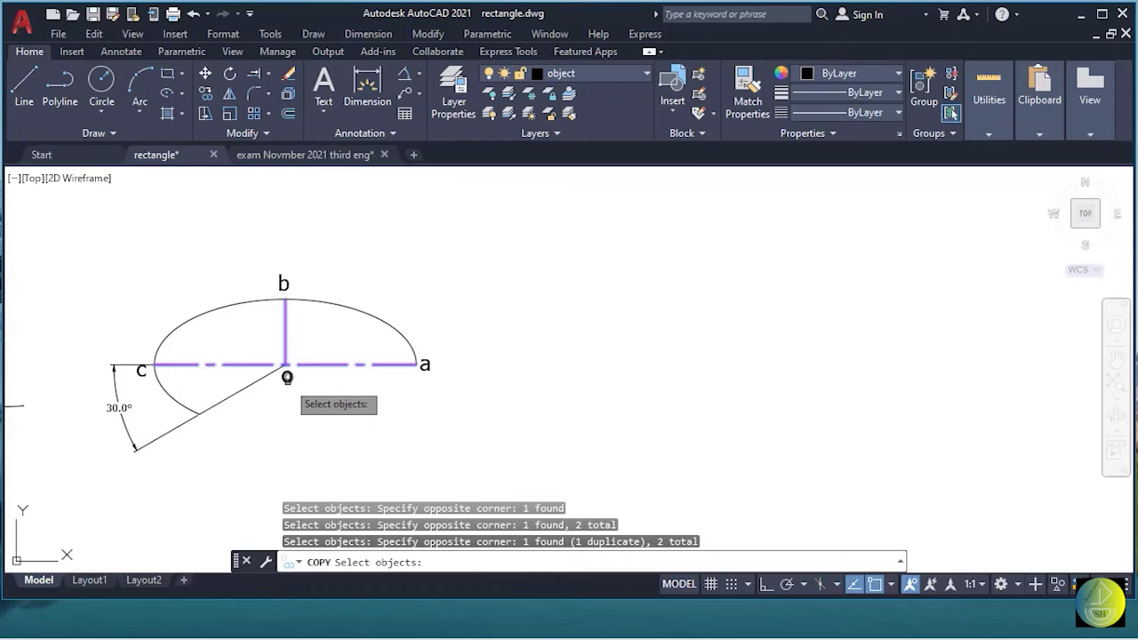
click(287, 377)
click(285, 283)
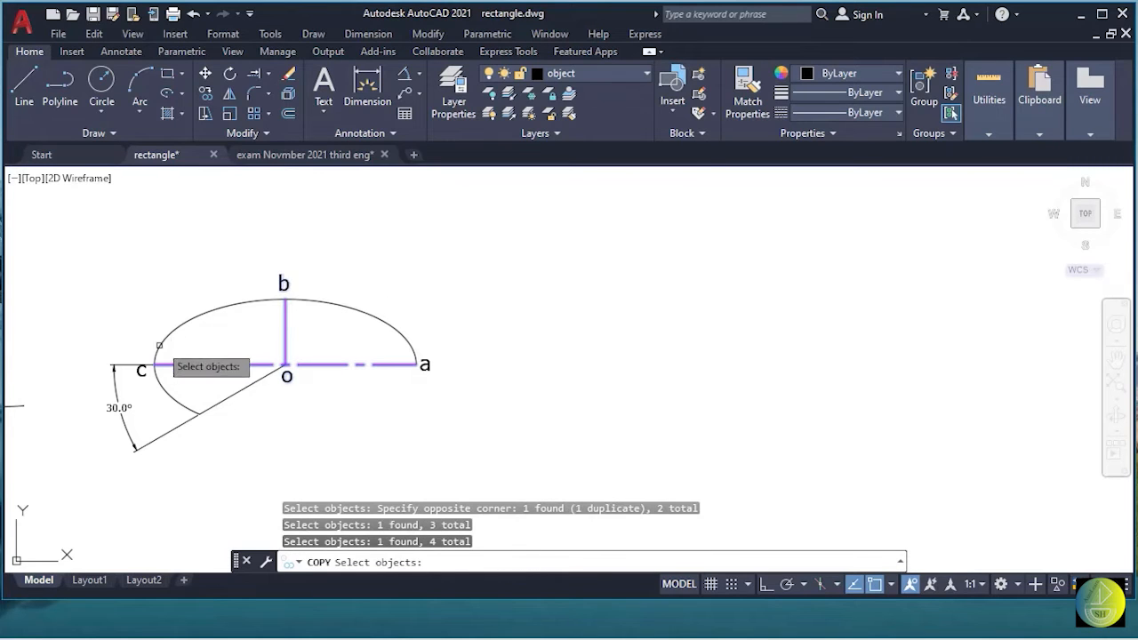
click(141, 370)
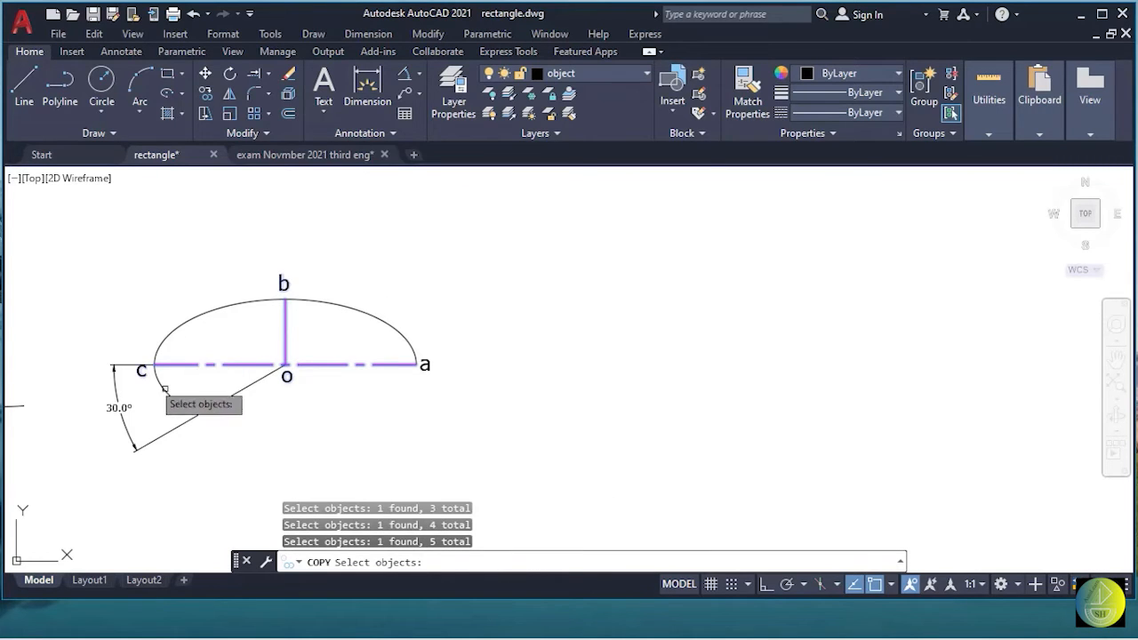
click(425, 364)
key(Return)
click(347, 406)
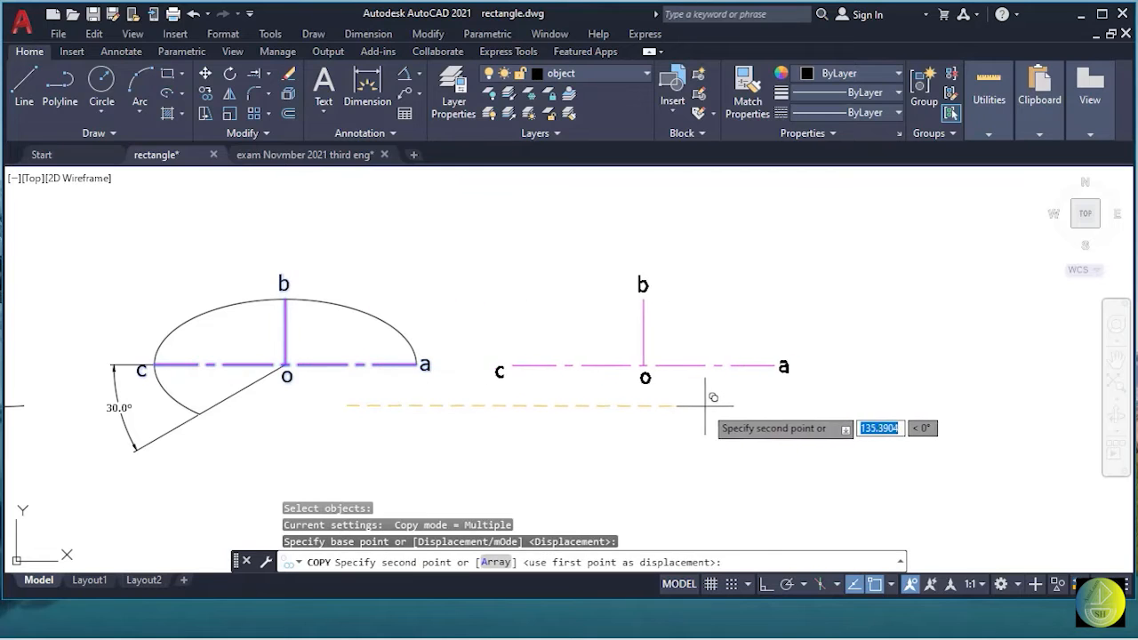
click(732, 407)
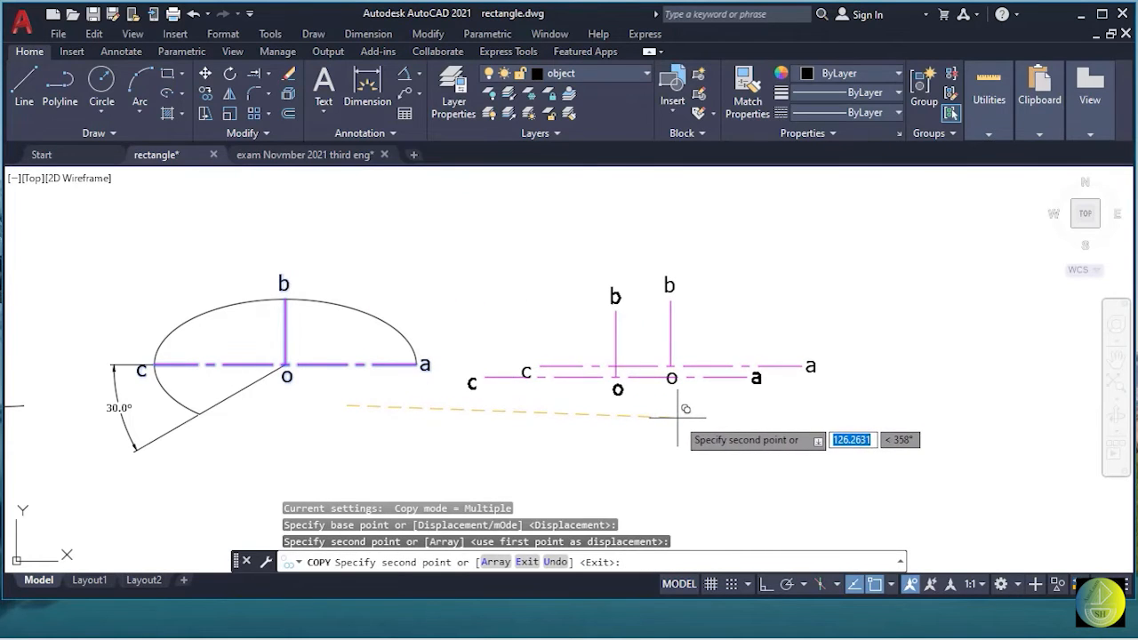
key(Escape)
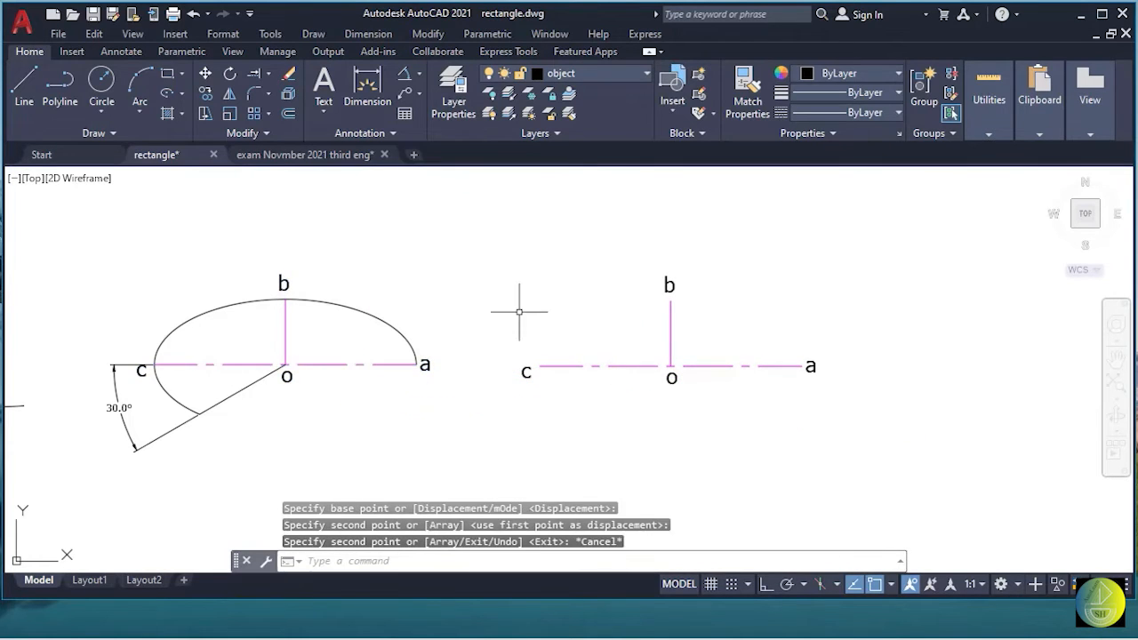
Draw an Elliptical Arc on the copied guide lines with its axis from c to a, half-axis to b, start at c and end angle 300.
click(182, 96)
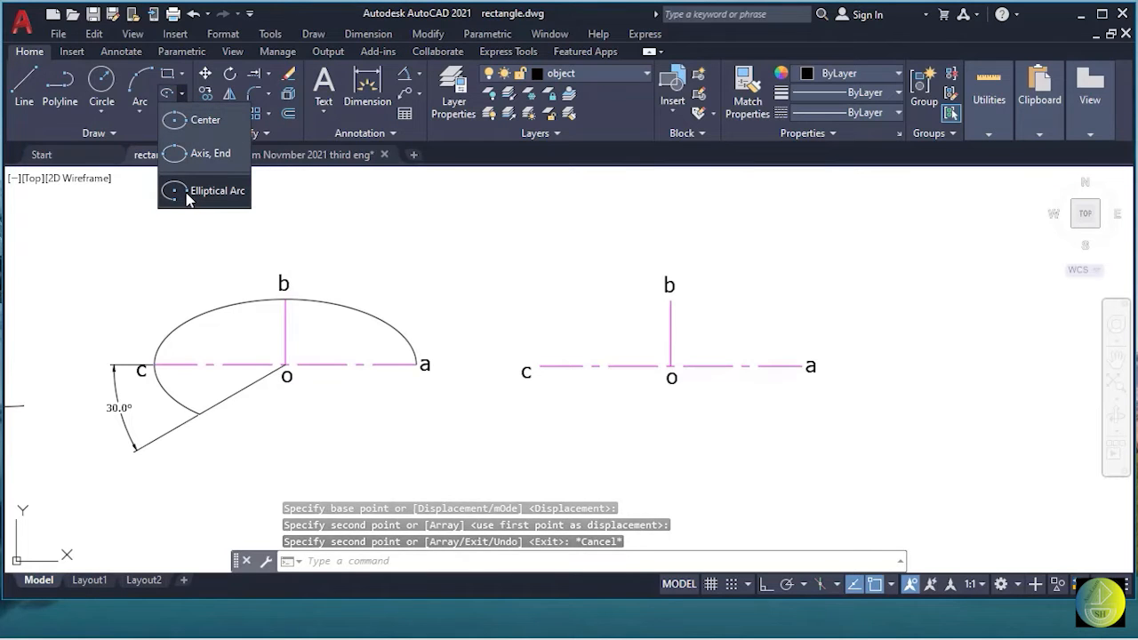
click(185, 194)
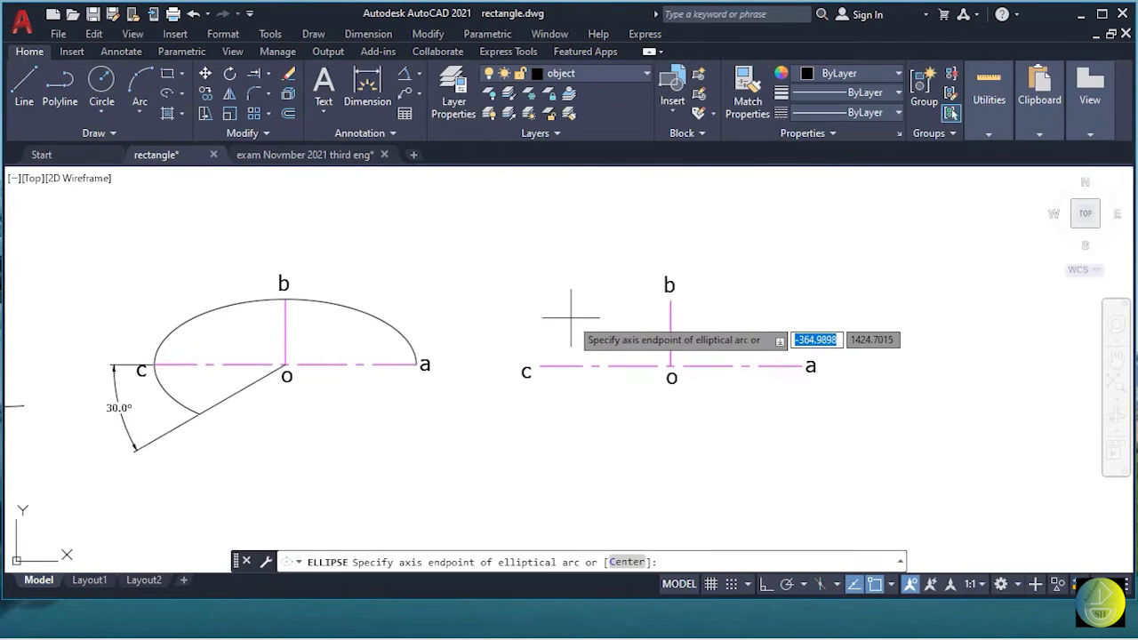
click(539, 366)
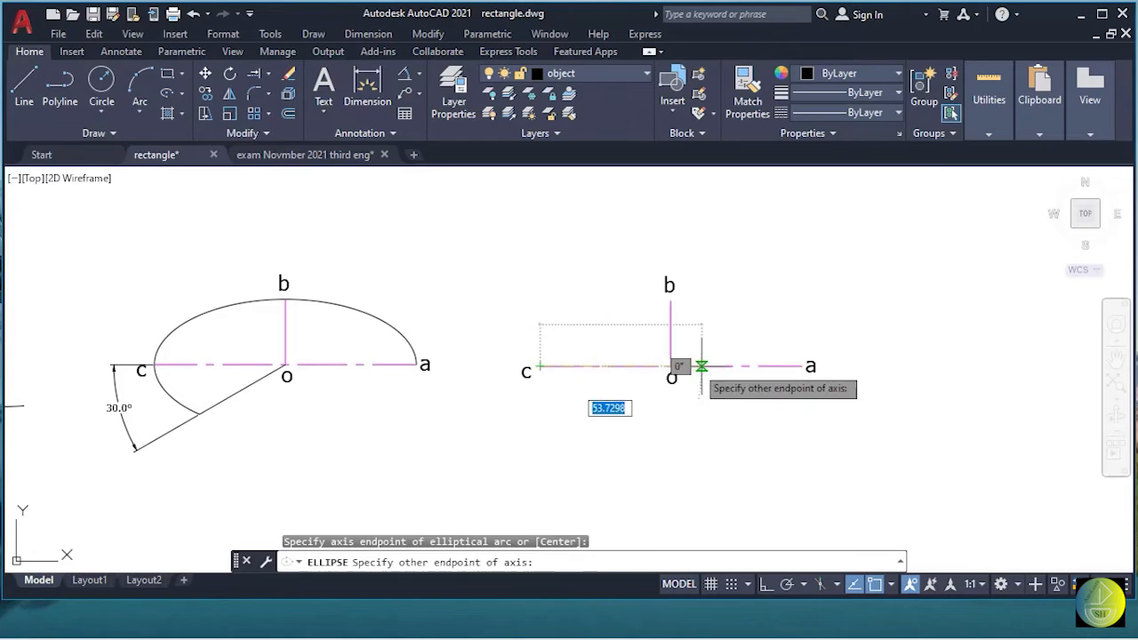
click(803, 365)
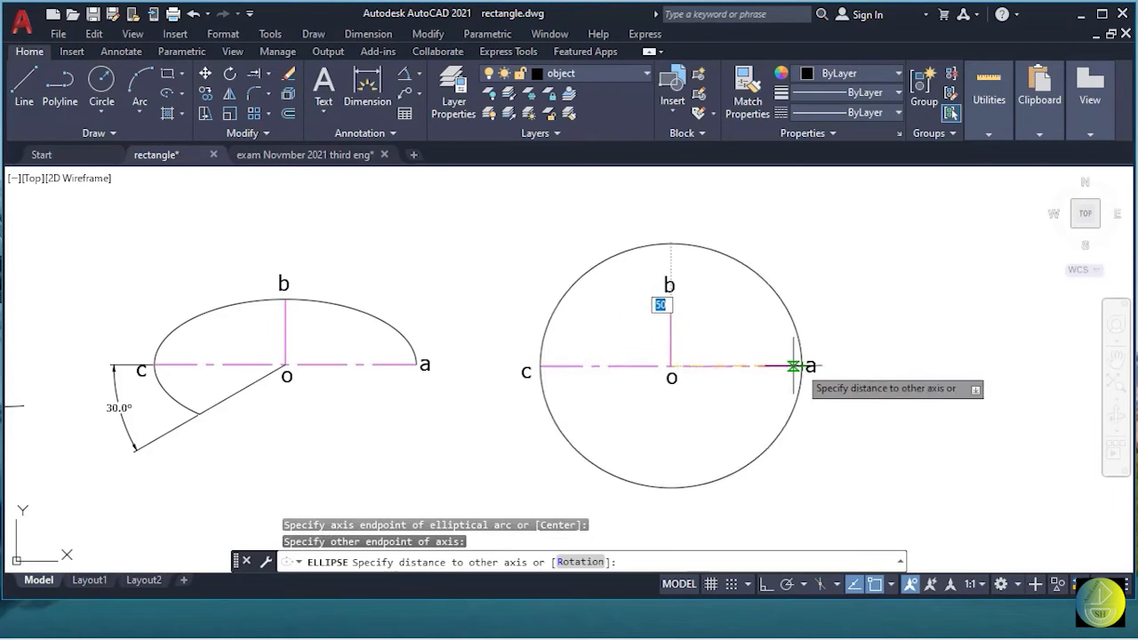
click(670, 301)
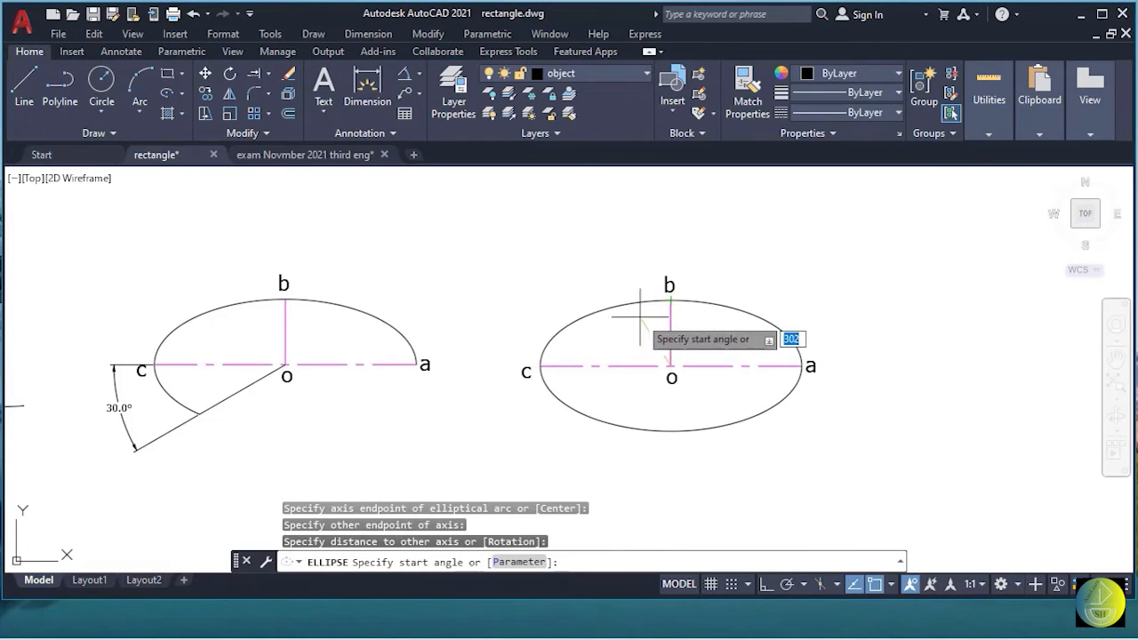
click(540, 365)
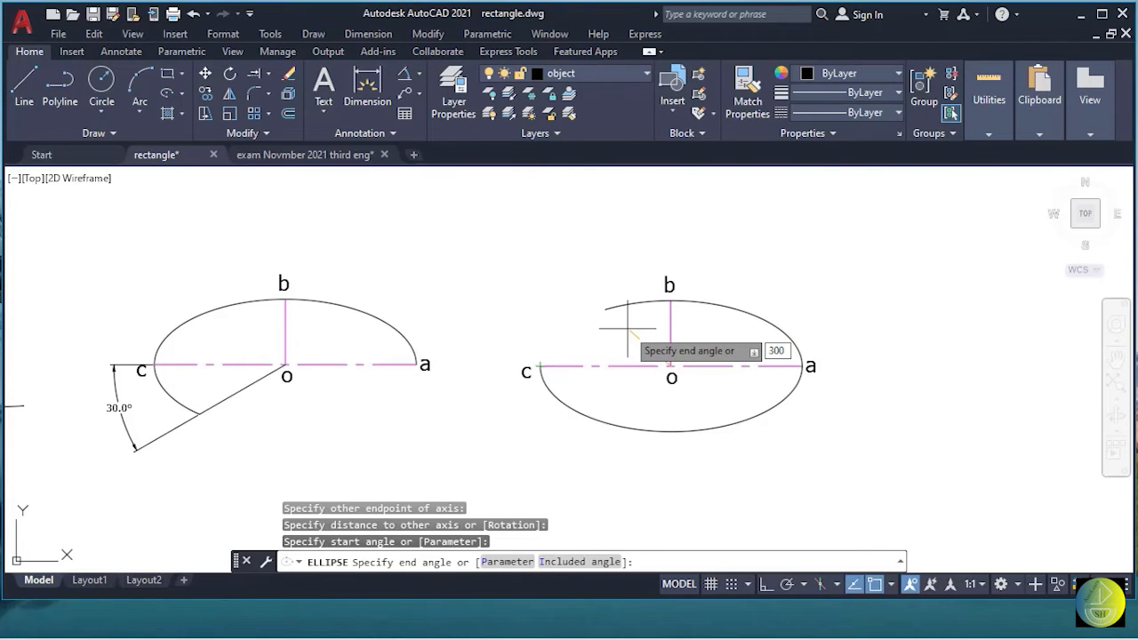
key(Return)
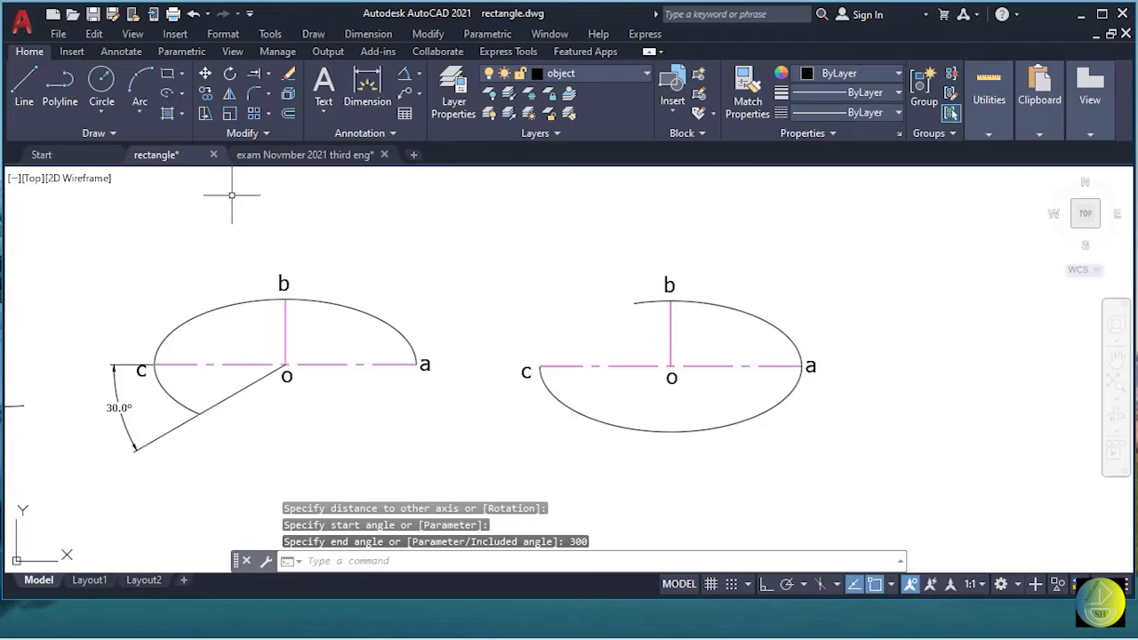
Draw a line from the upper-left open end of the copied elliptical arc to its centre point o.
click(24, 86)
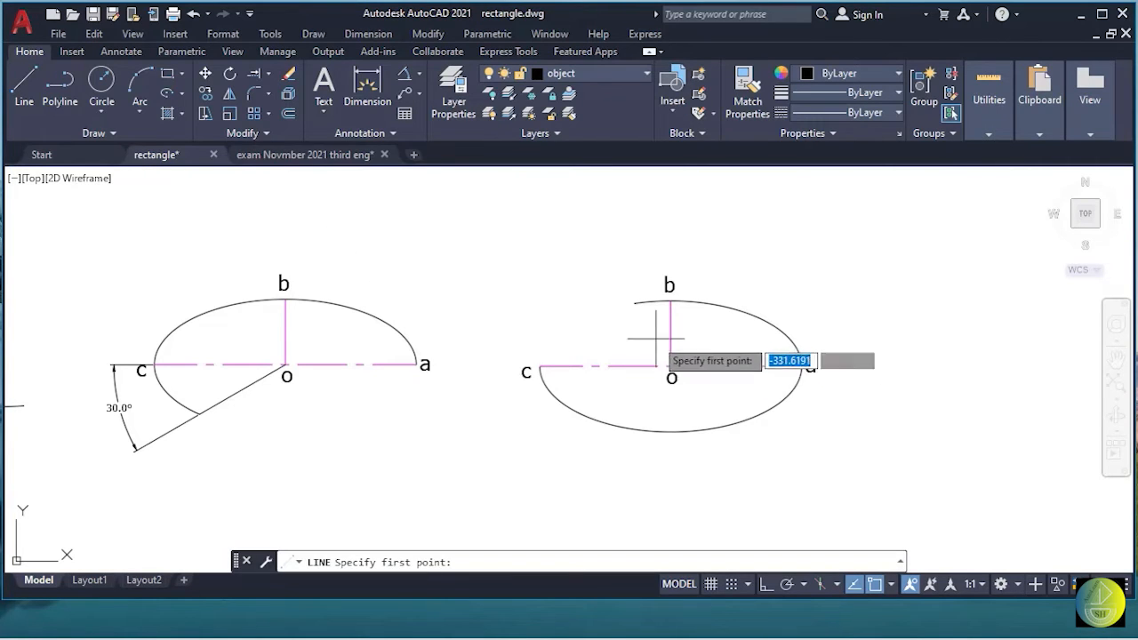
click(634, 304)
click(671, 366)
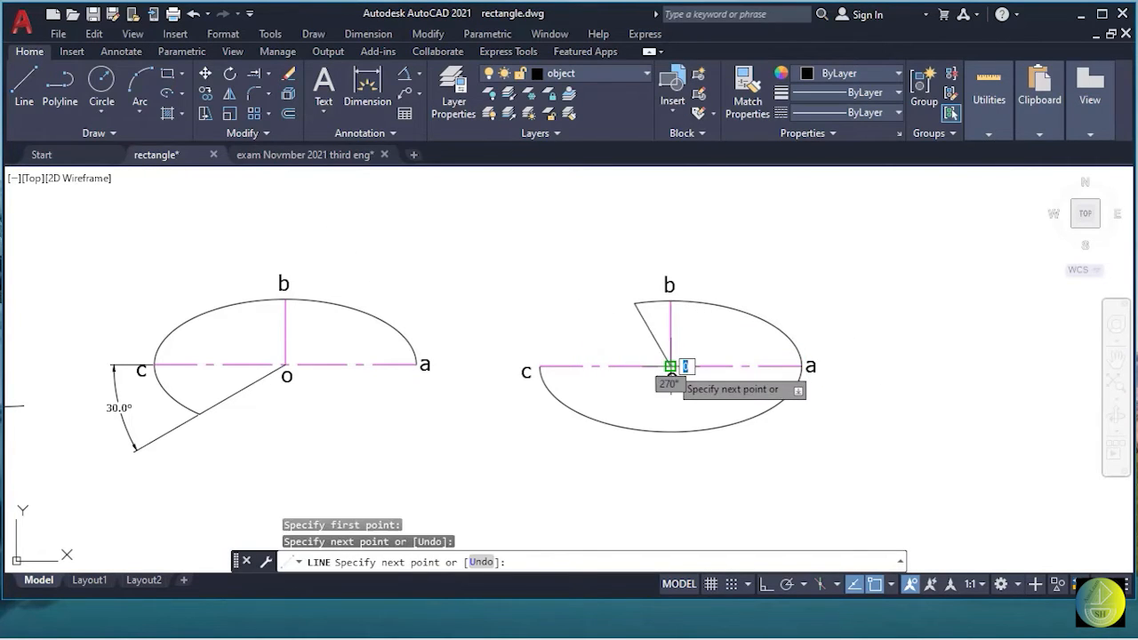
key(Return)
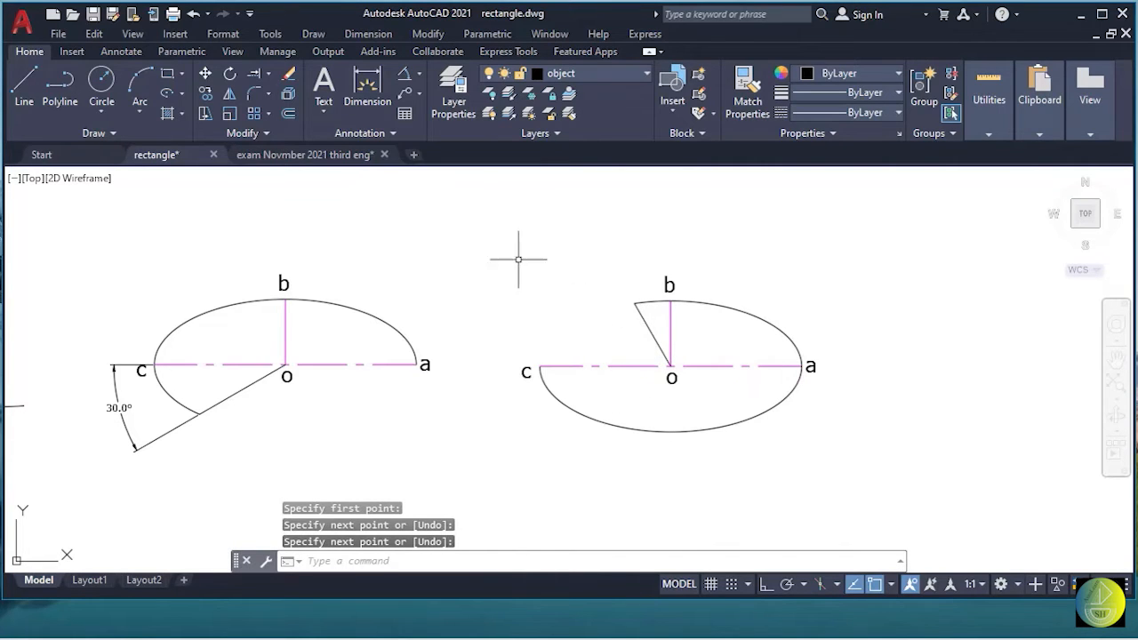
Add an angular dimension between the line from o to the arc's end and the horizontal guide line, placing it outside the arc above c.
click(404, 74)
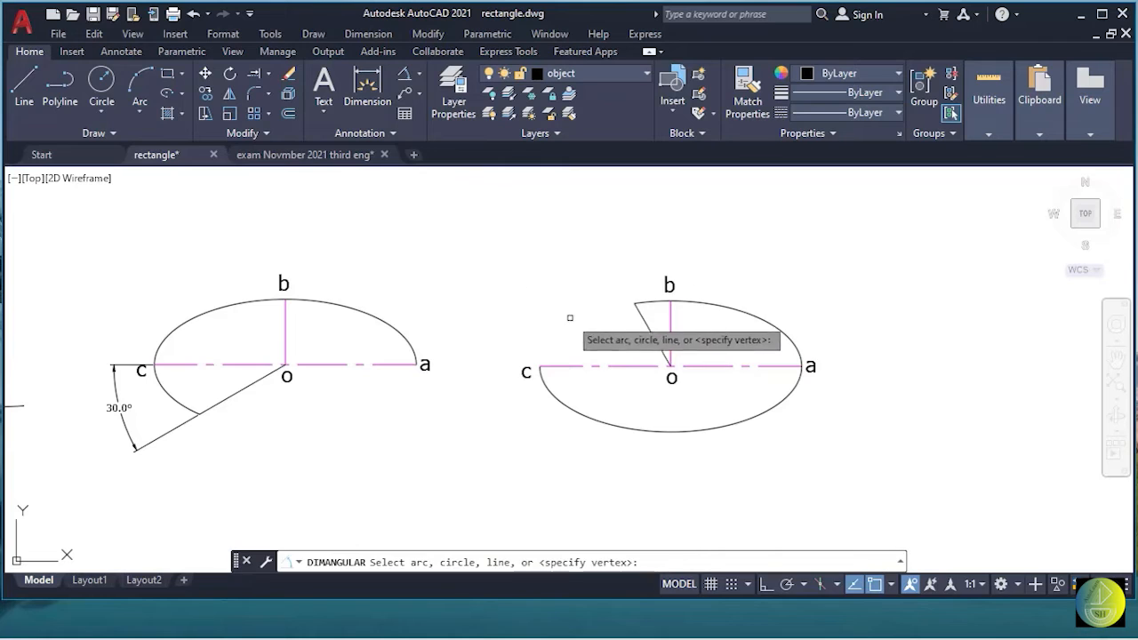
click(648, 328)
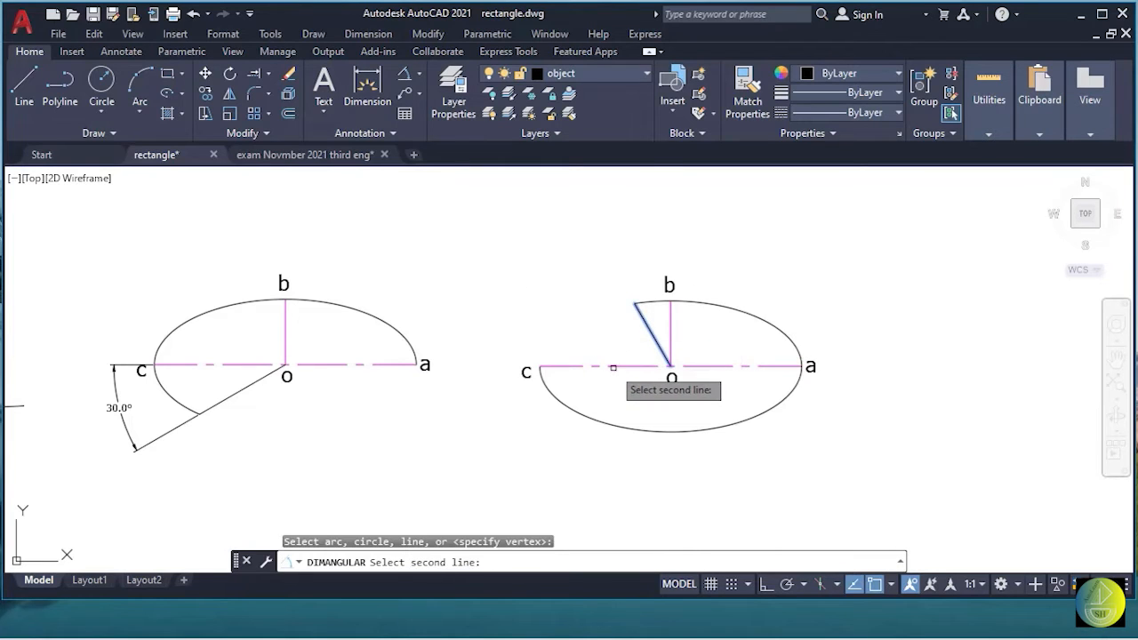
click(612, 367)
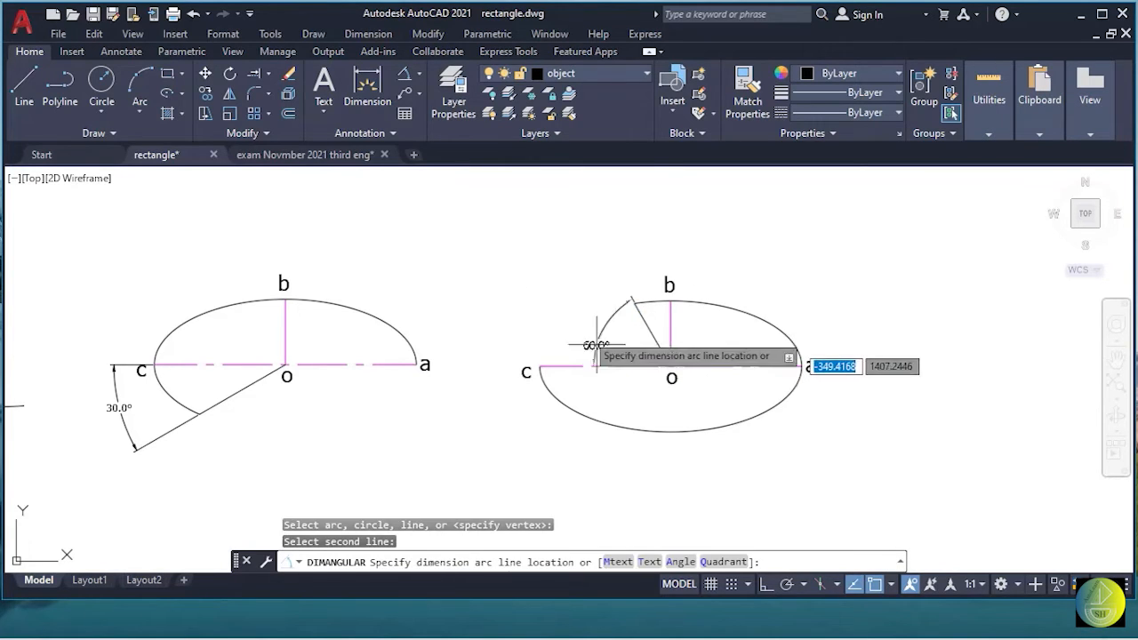
click(565, 330)
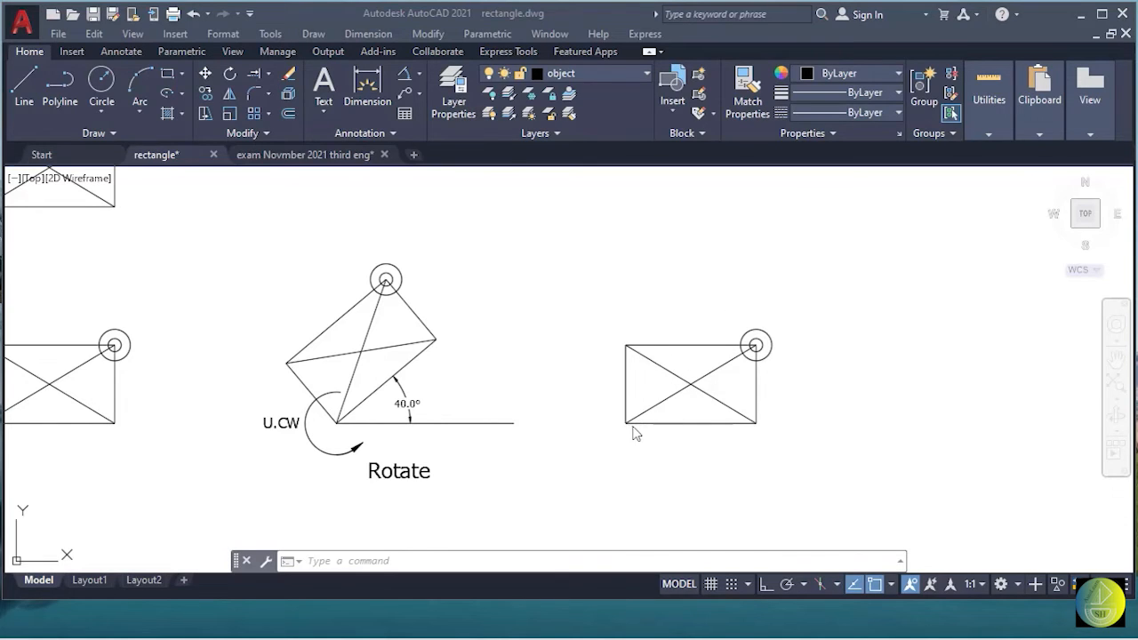
Rotate the rectangle with diagonals and circles beside the Rotate example by 45 degrees about its lower-left corner.
click(230, 75)
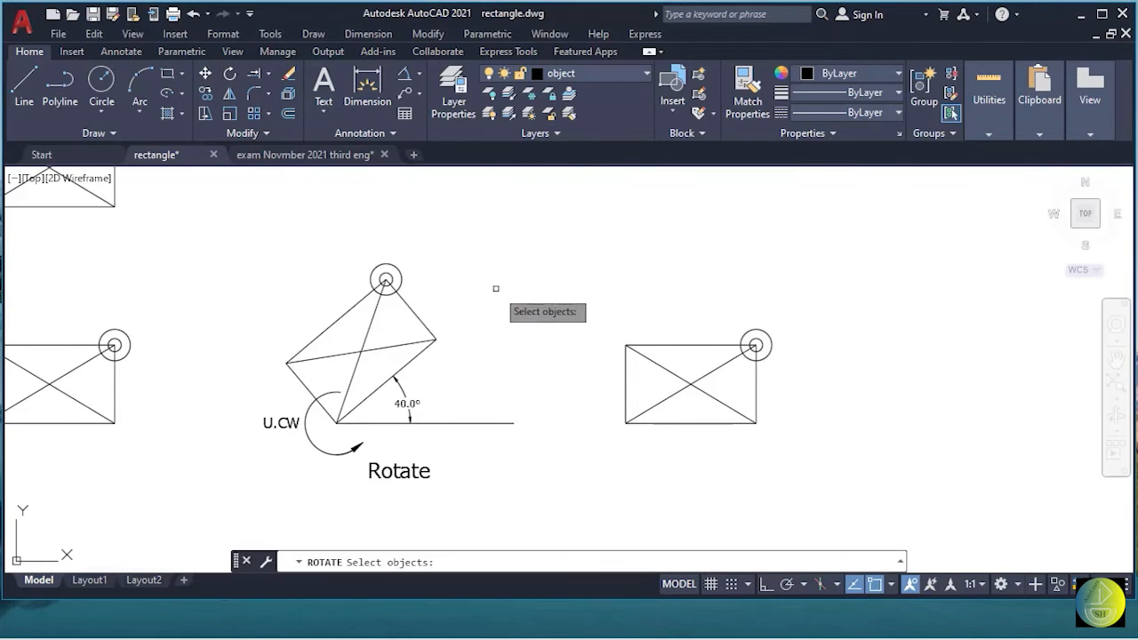
click(587, 288)
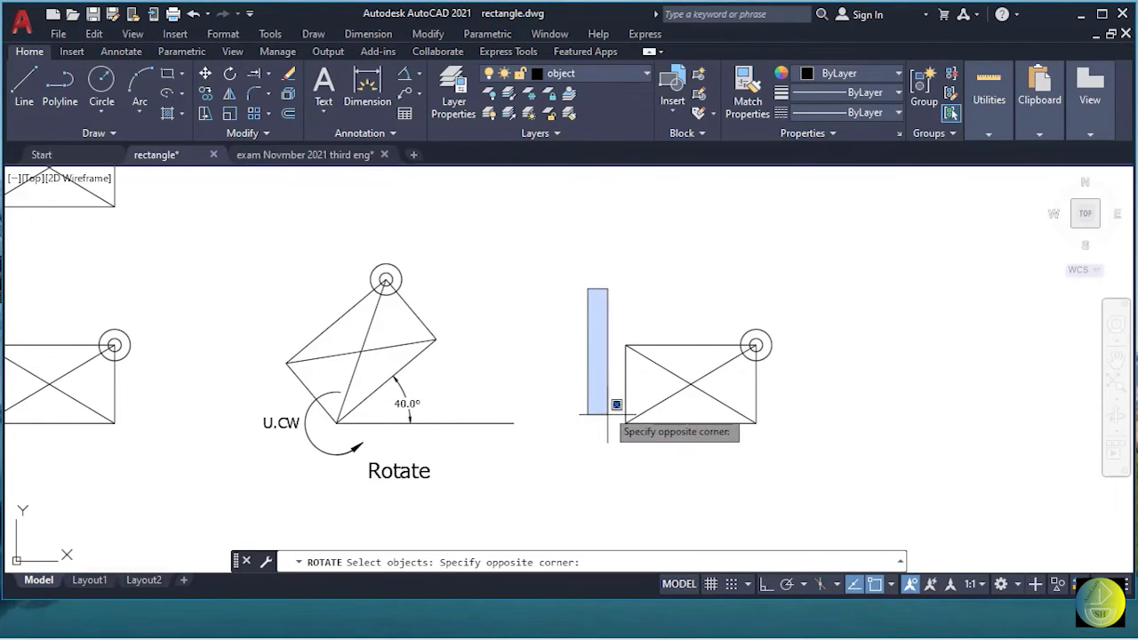
click(823, 463)
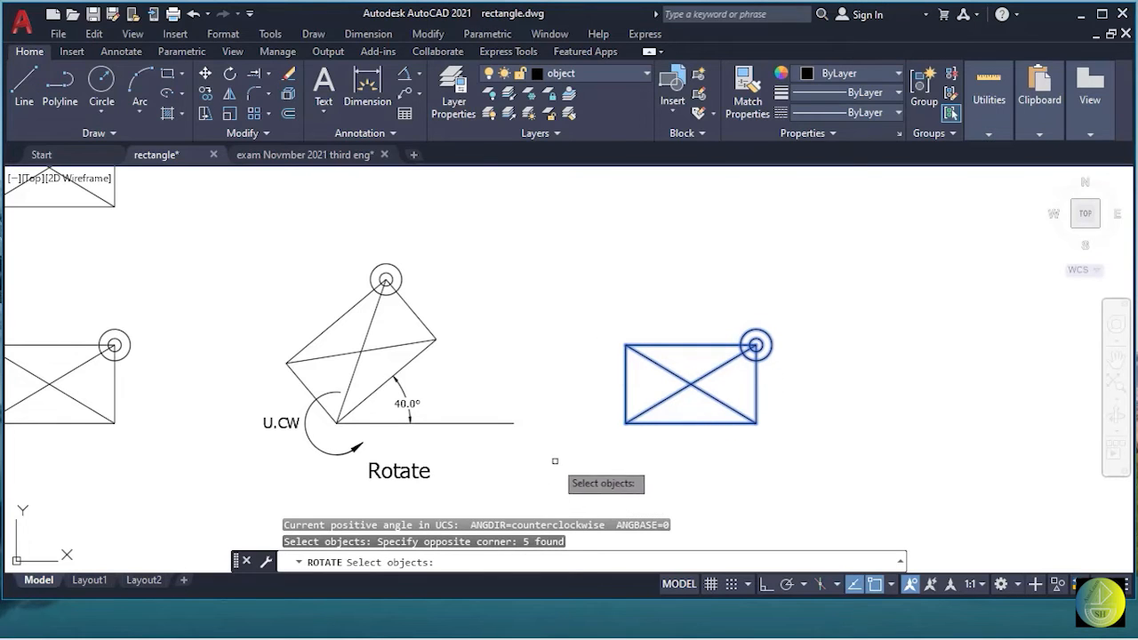
key(Return)
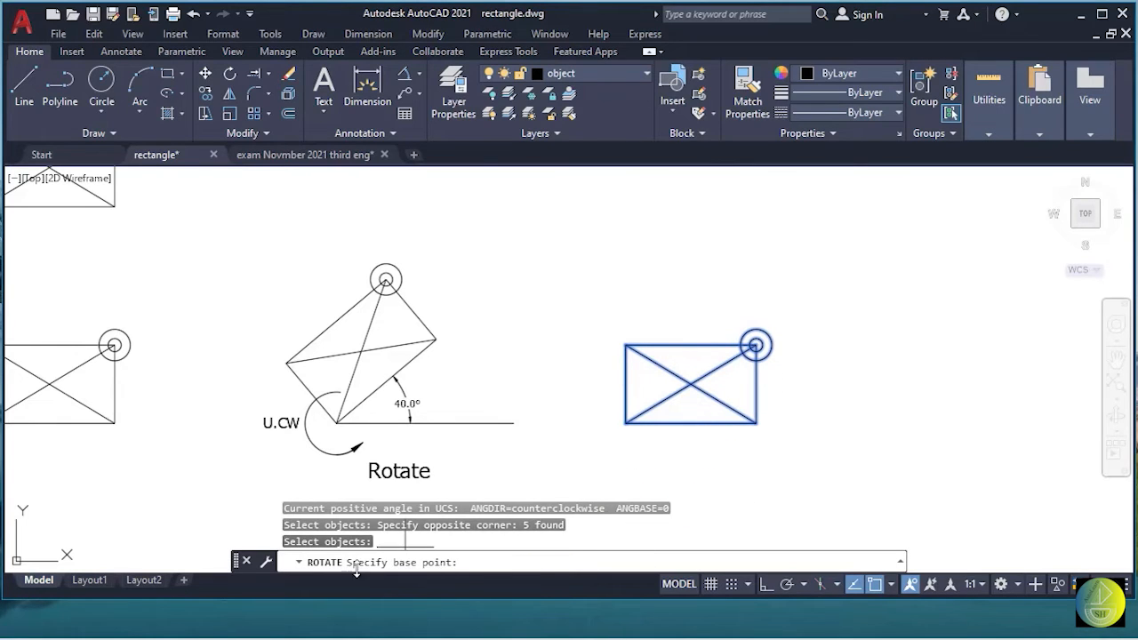
click(630, 425)
click(627, 423)
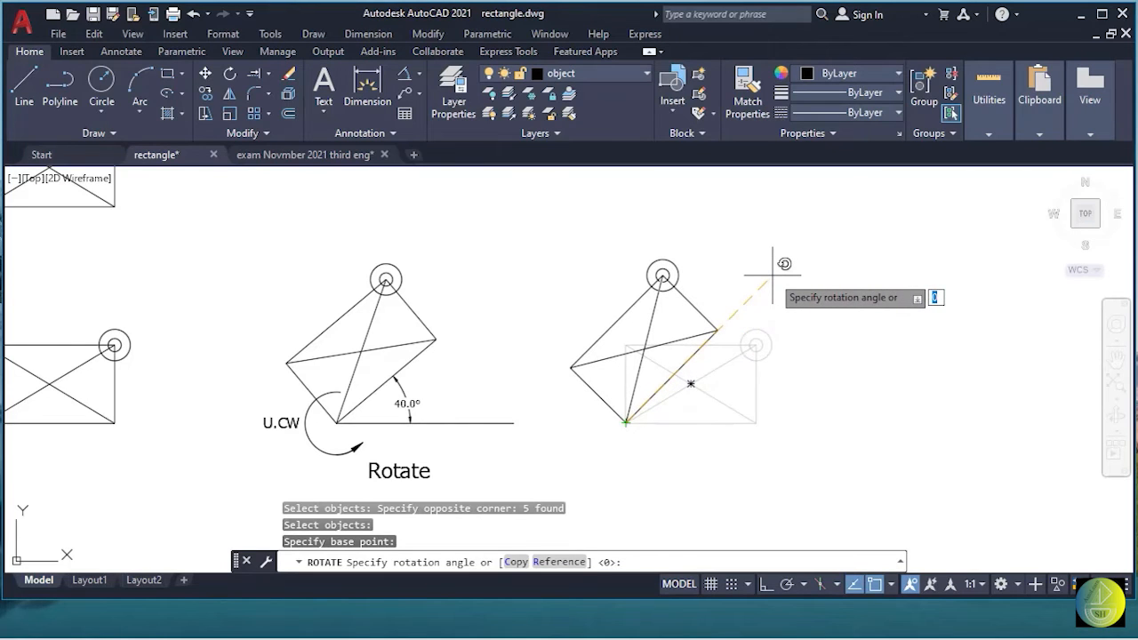
key(Return)
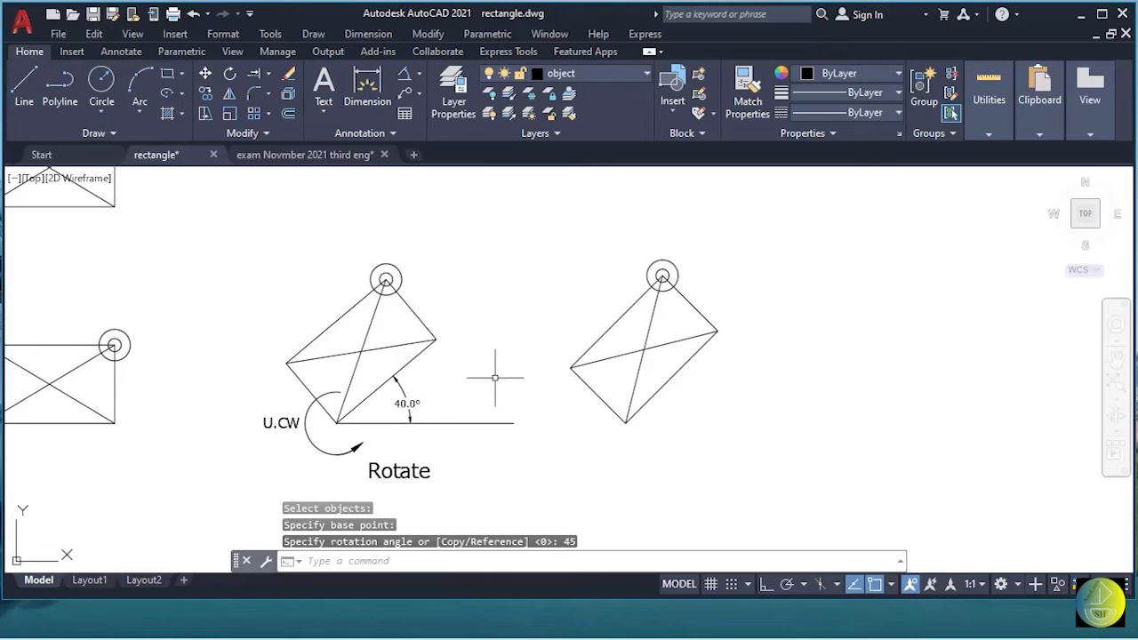
Draw a horizontal reference line to the right from the lowest corner of the rotated rectangle.
click(27, 89)
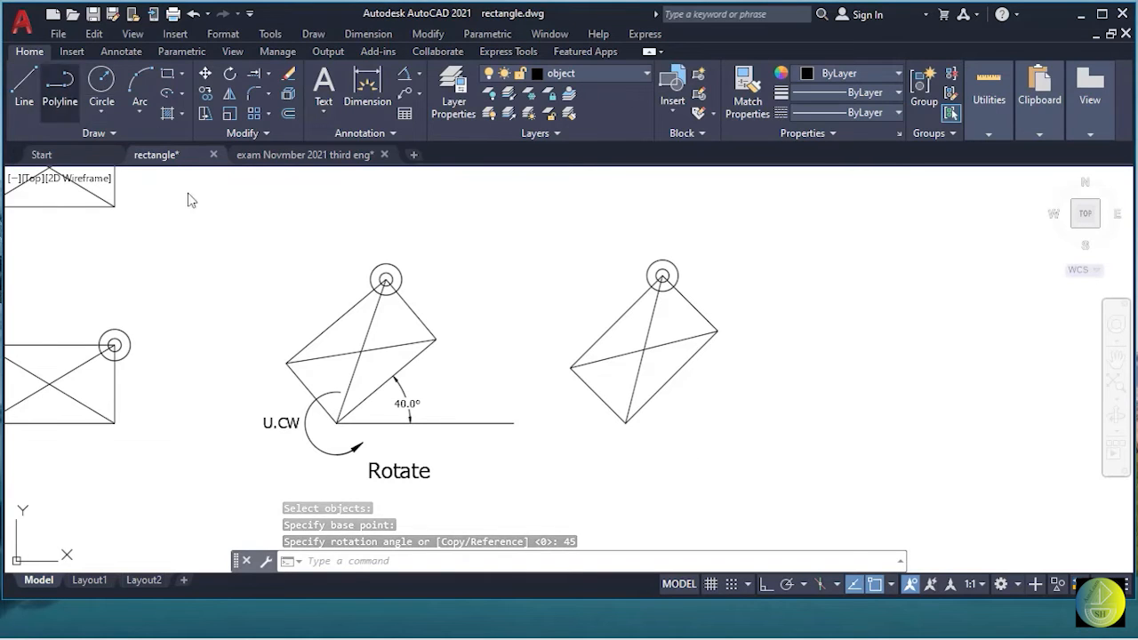
click(626, 422)
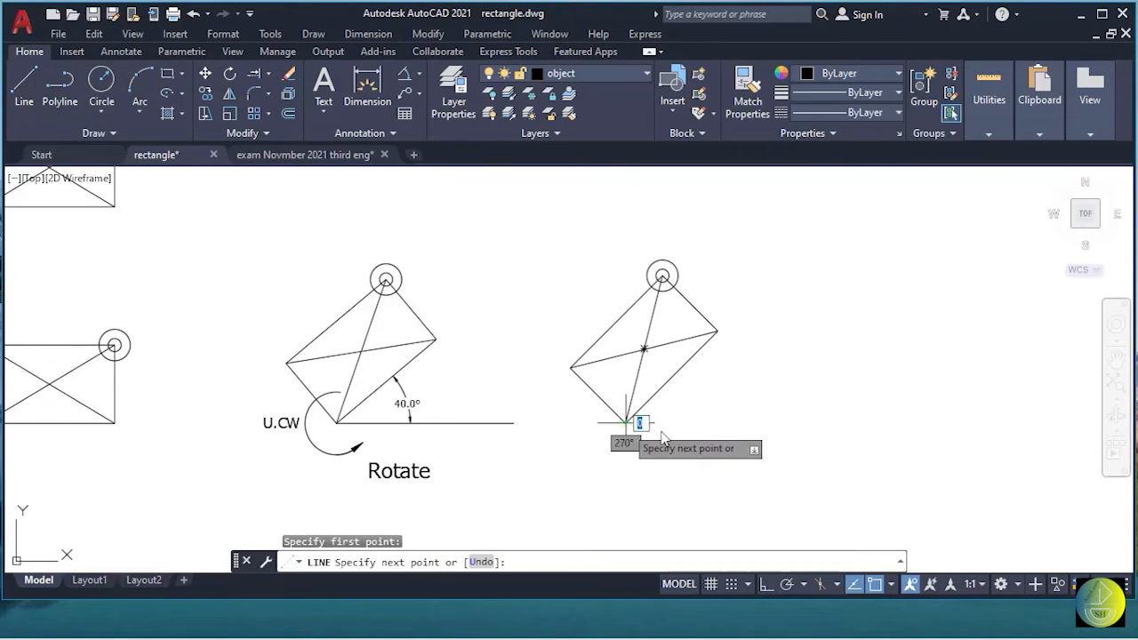
click(783, 423)
key(Escape)
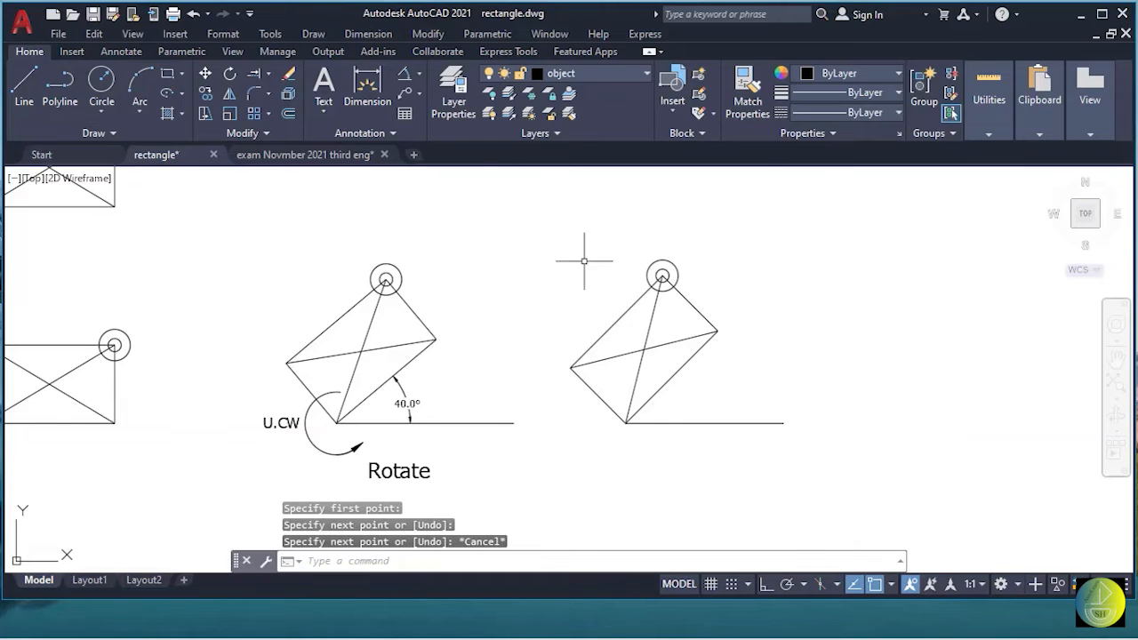
Add an angular dimension between the rotated rectangle's lower-right edge and the horizontal reference line, placing it between them.
click(404, 75)
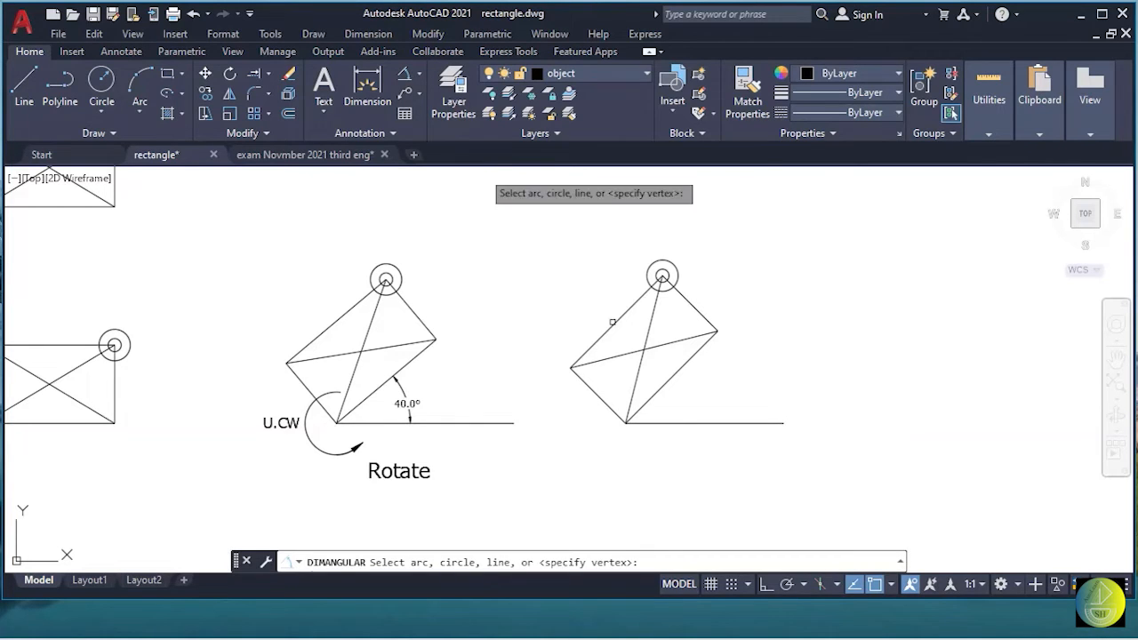
click(668, 382)
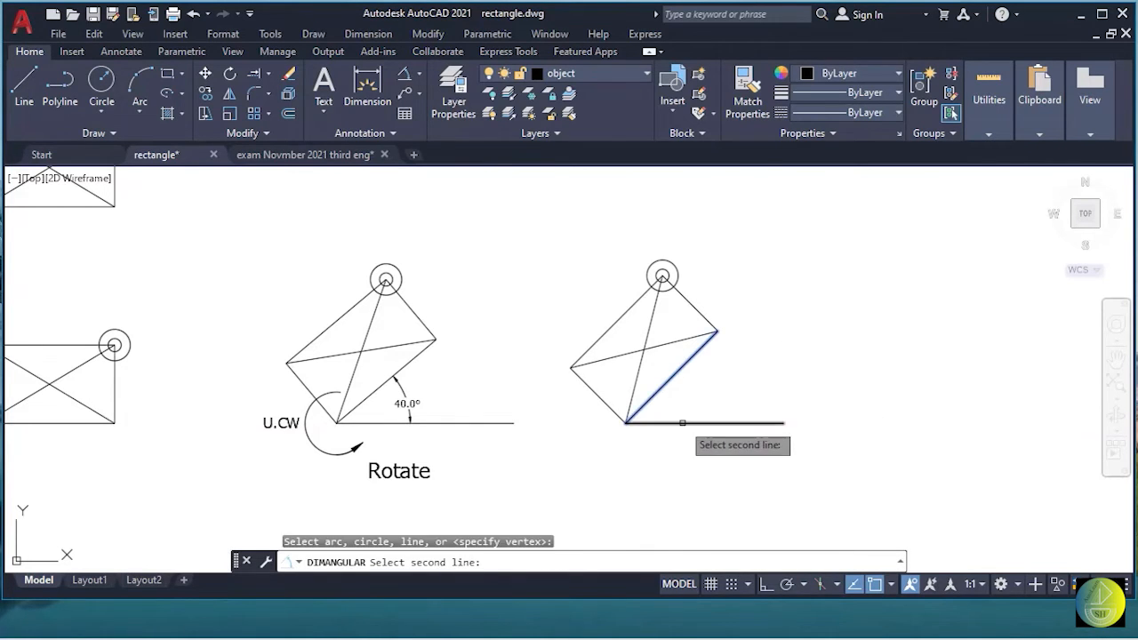
click(683, 424)
click(710, 398)
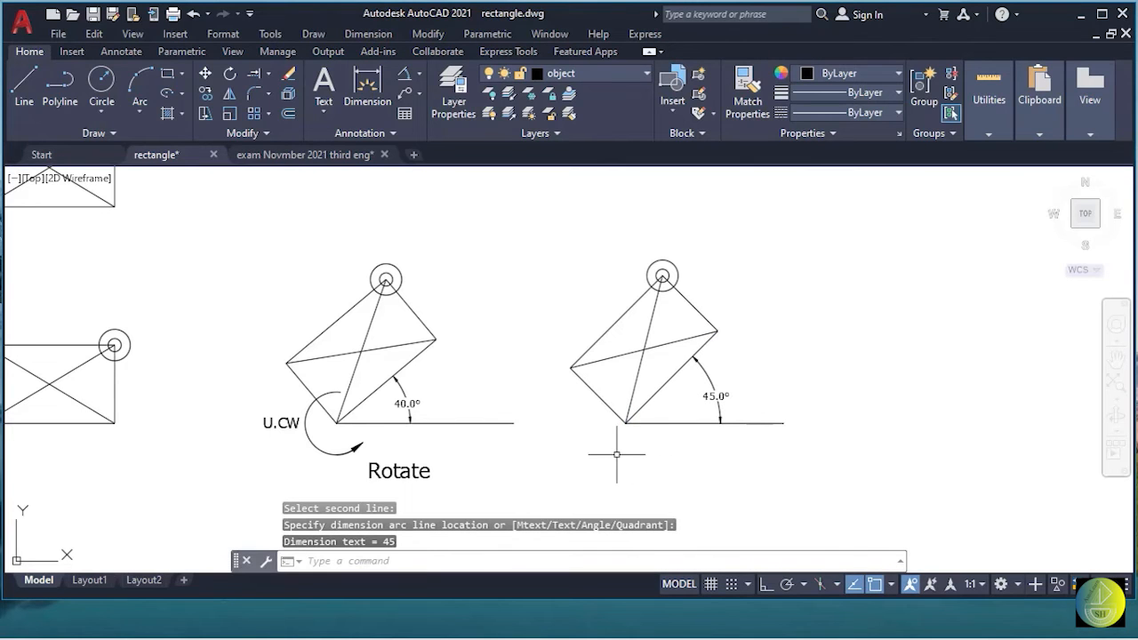
Rotate the unrotated rectangle figure between the CW and U.CW examples by -30 degrees about its lower-left corner.
mouse_move(485, 392)
middle_down()
mouse_move(643, 394)
mouse_move(745, 378)
middle_up()
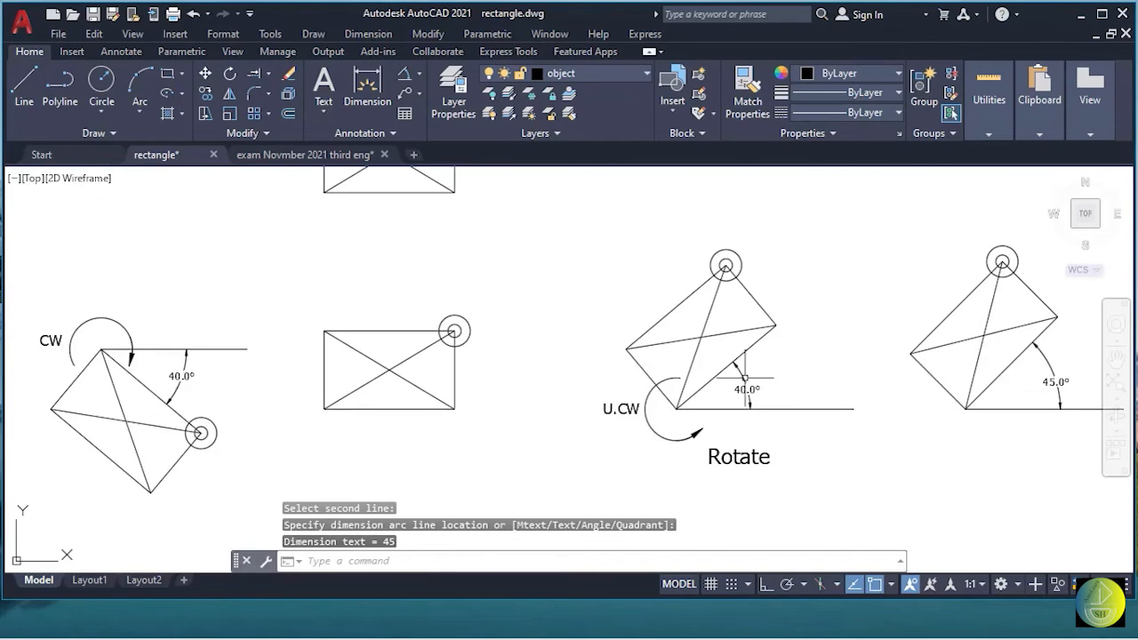
middle_drag(302, 413, 479, 407)
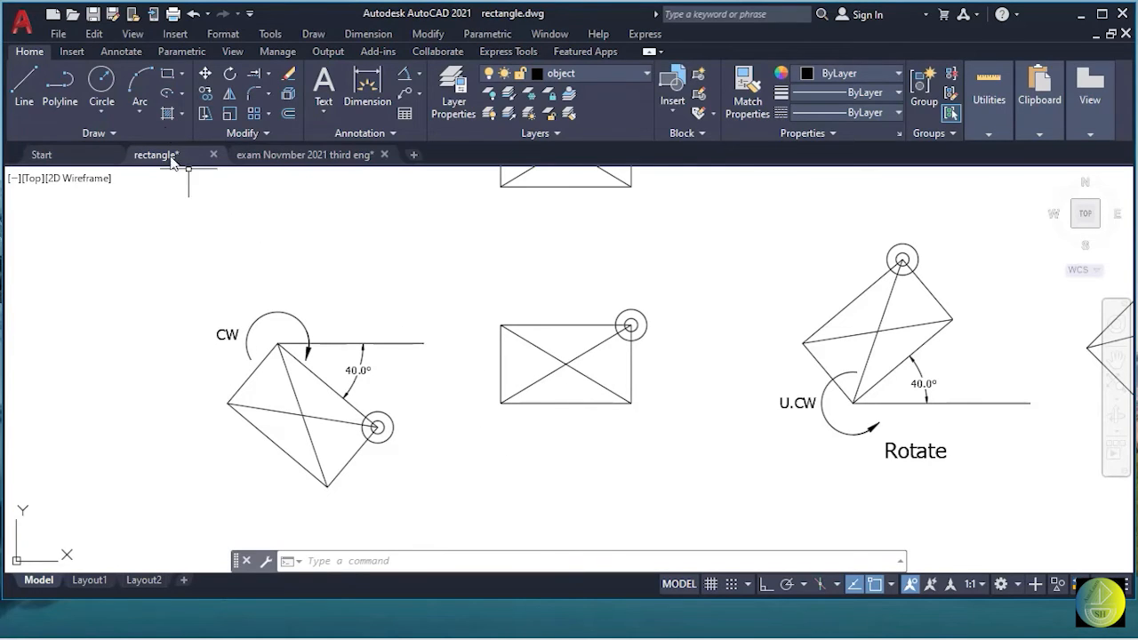
click(230, 75)
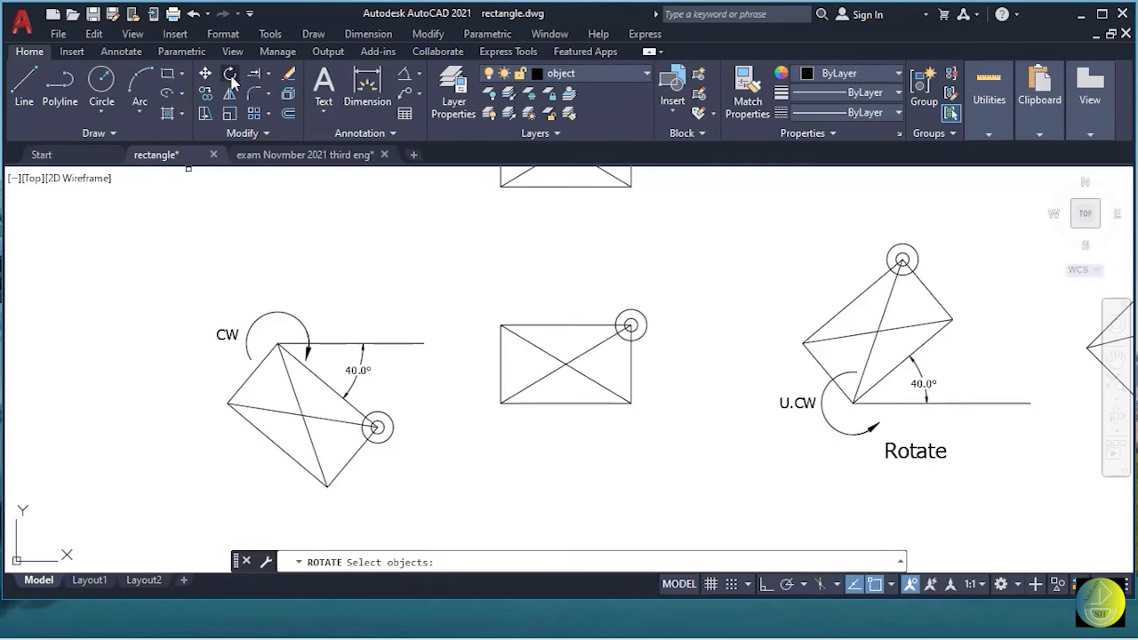
click(455, 268)
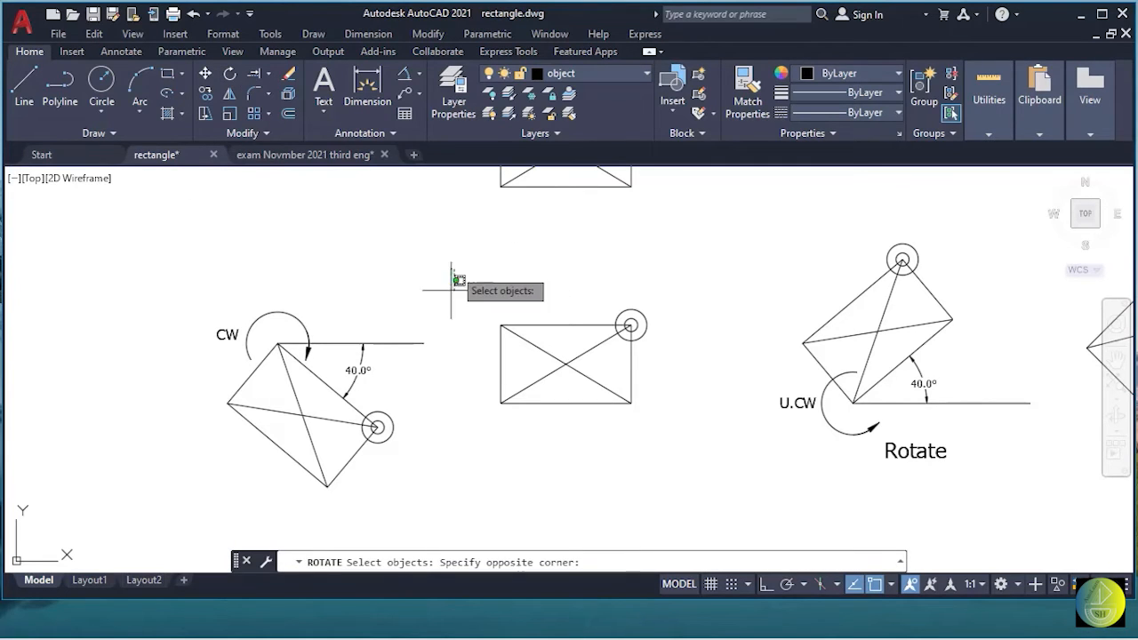
click(708, 456)
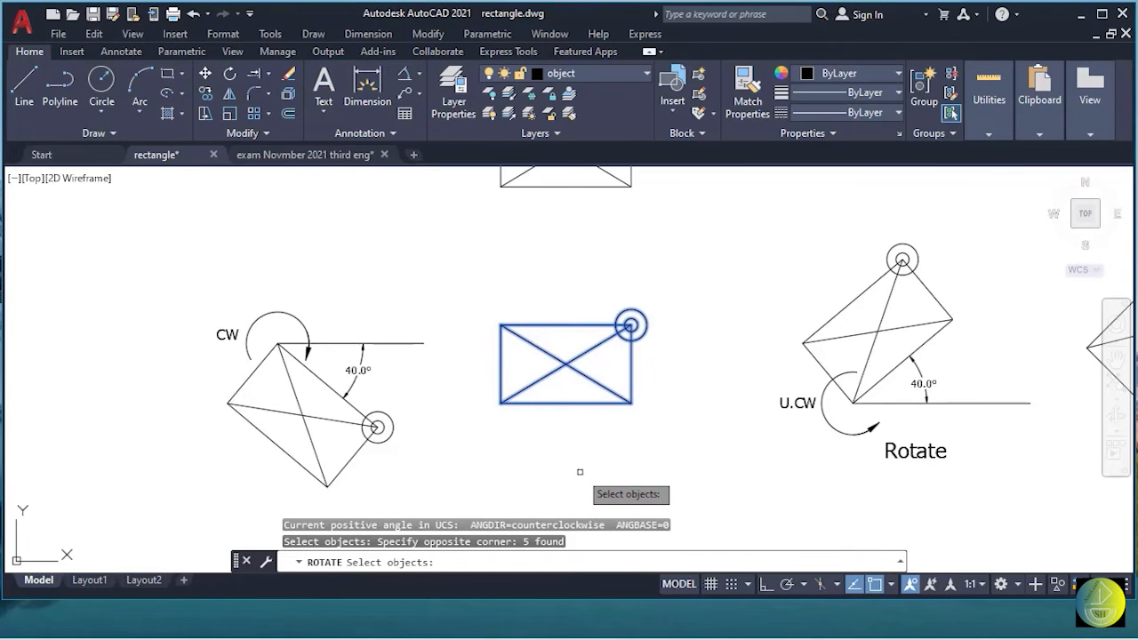
key(Return)
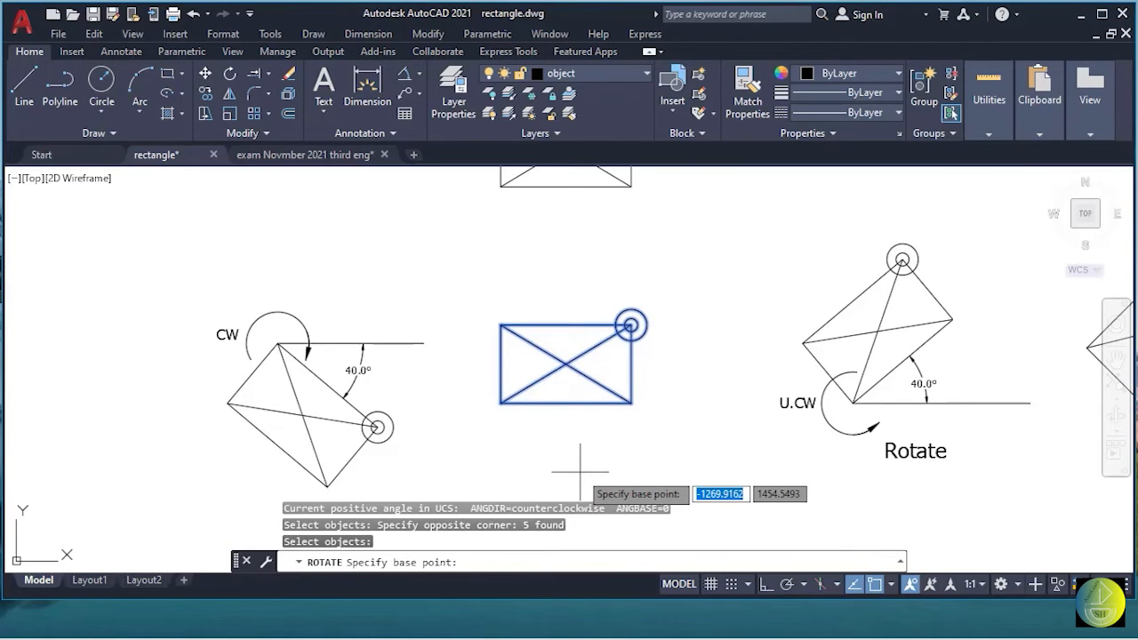
click(509, 405)
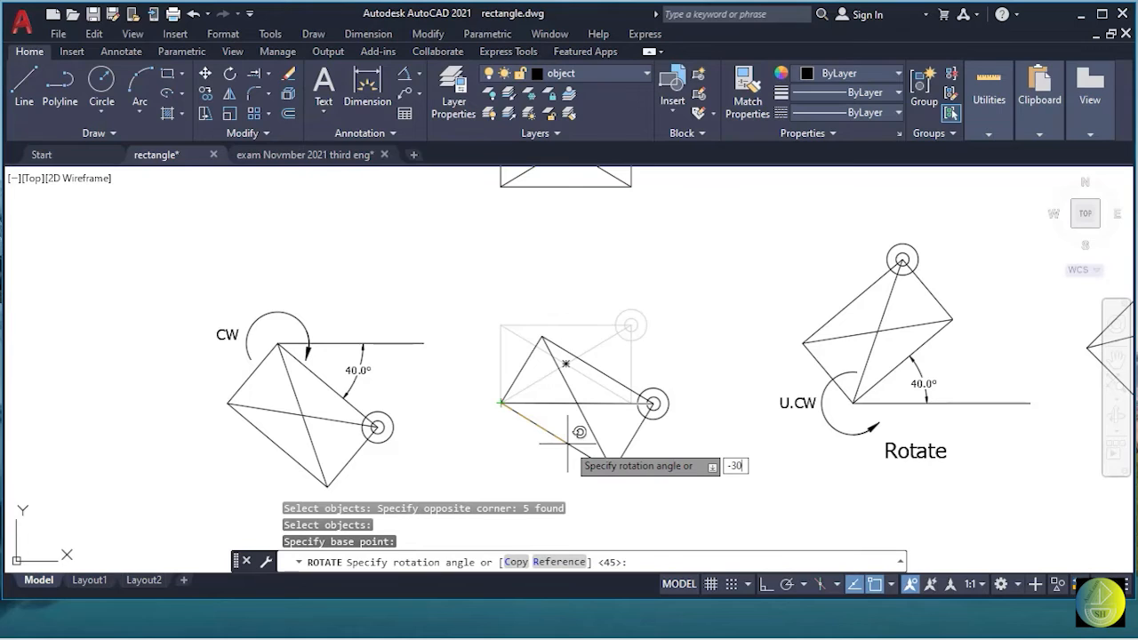
key(Return)
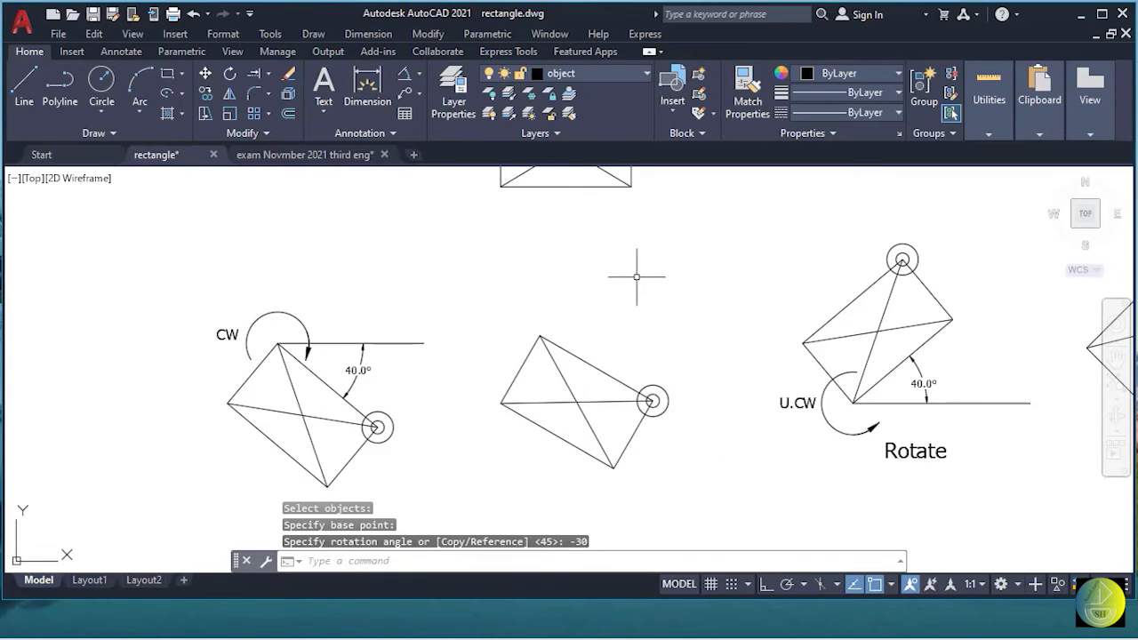
Draw a horizontal line about 49 units long to the right from the top corner of the clockwise-rotated rectangle.
click(24, 89)
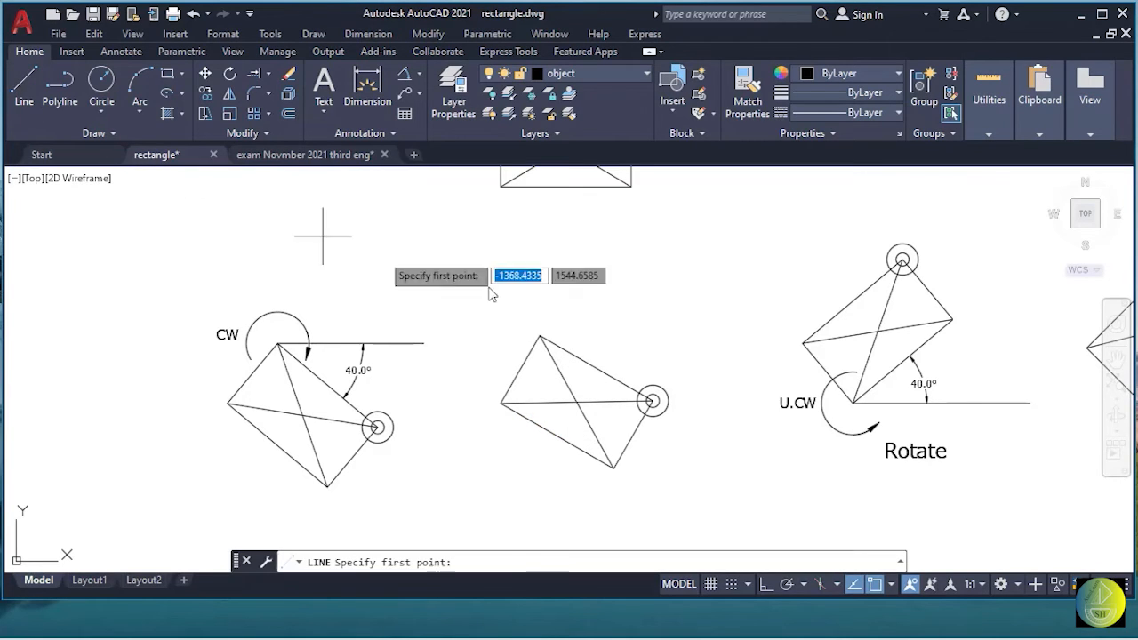
click(540, 336)
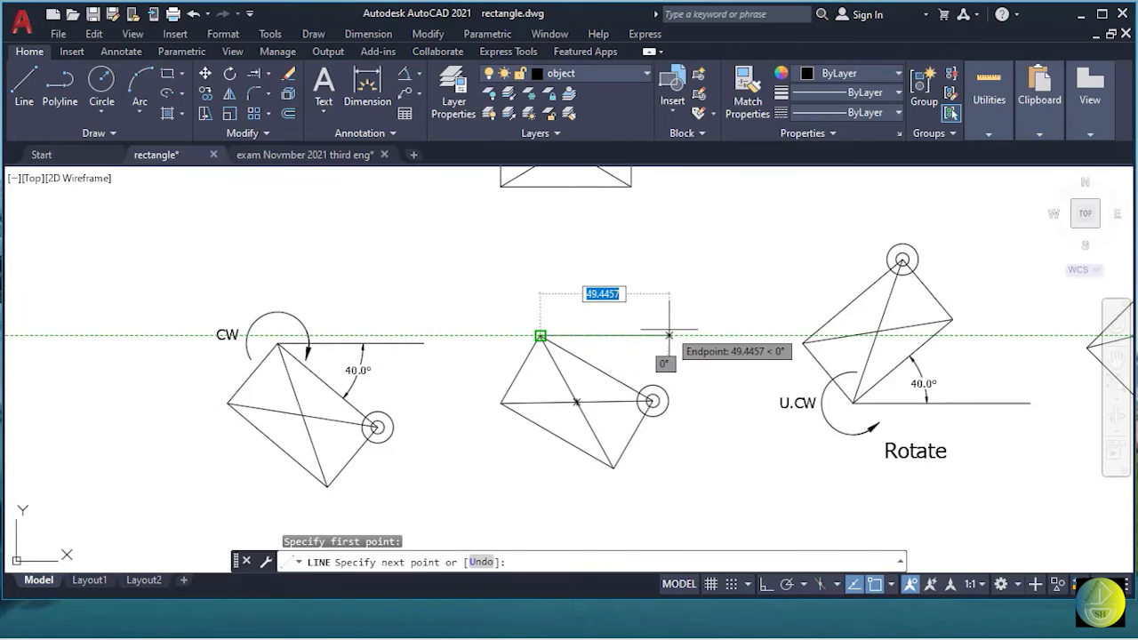
click(669, 335)
key(Return)
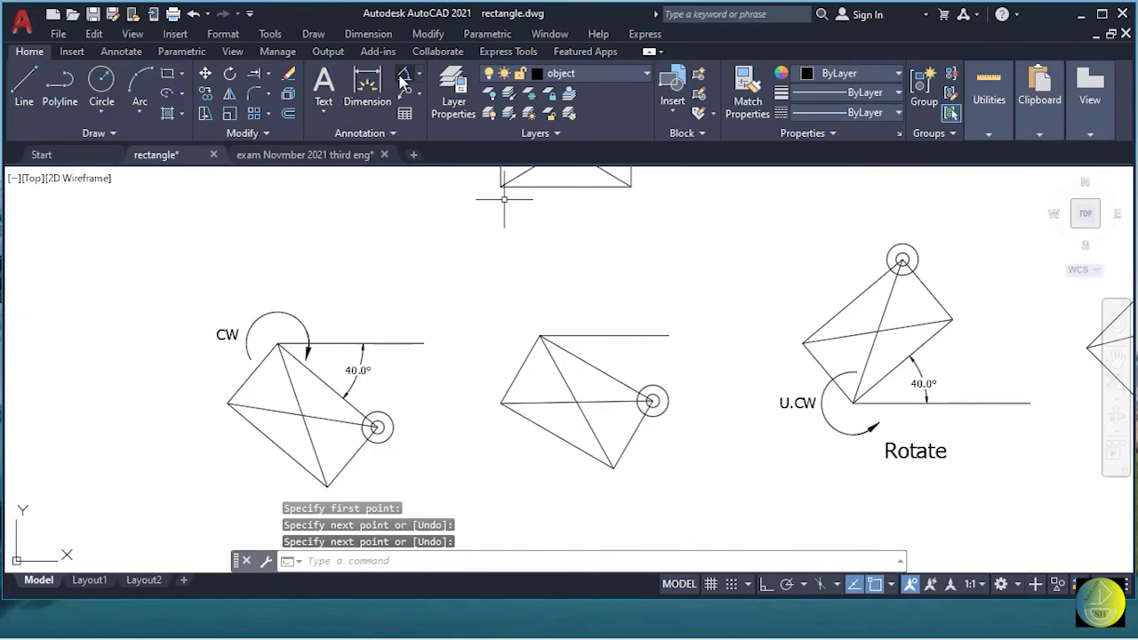
Add an angular dimension between the horizontal line and the upper sloping edge of the clockwise-rotated rectangle.
click(587, 337)
click(582, 357)
click(615, 353)
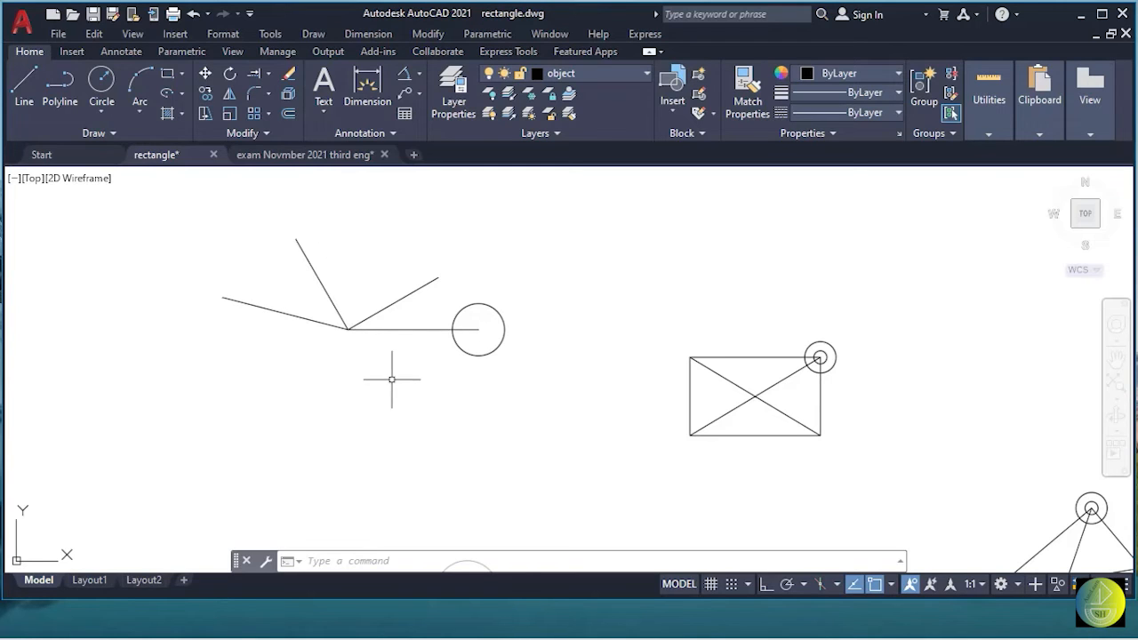
Rotate a copy of the circle by 60 degrees about the common endpoint of the radiating lines.
click(231, 77)
click(503, 336)
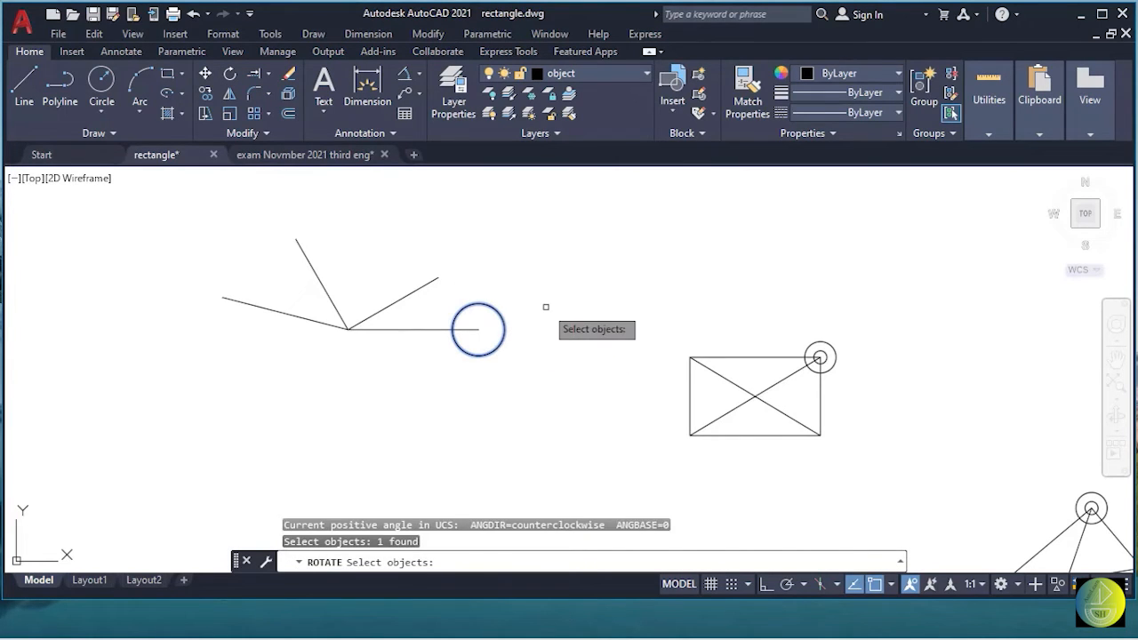
key(Return)
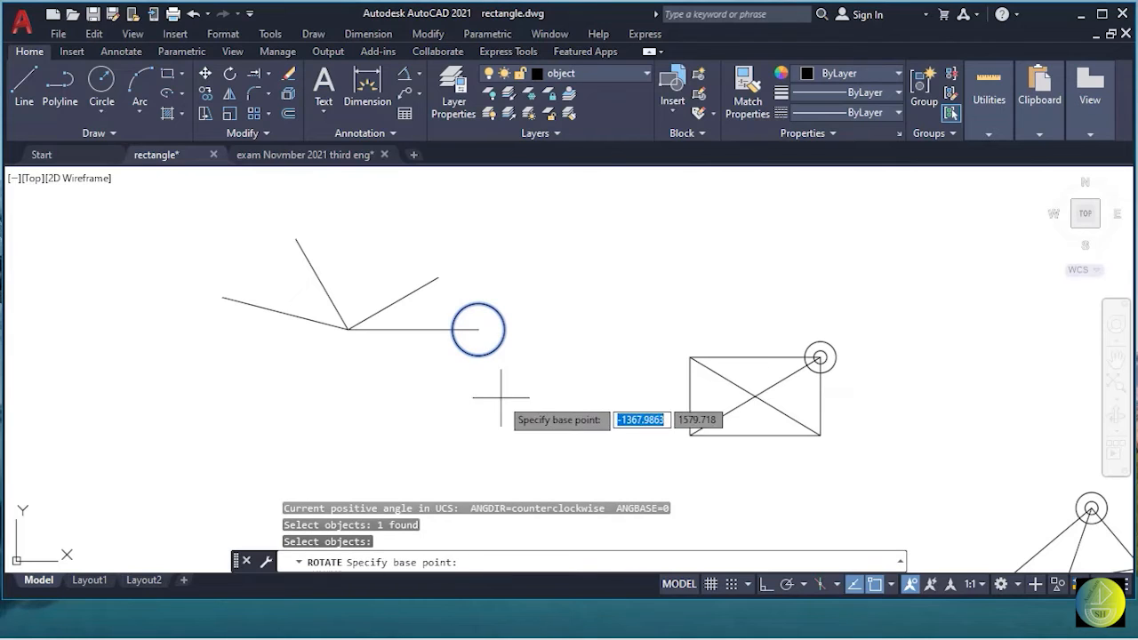
click(349, 329)
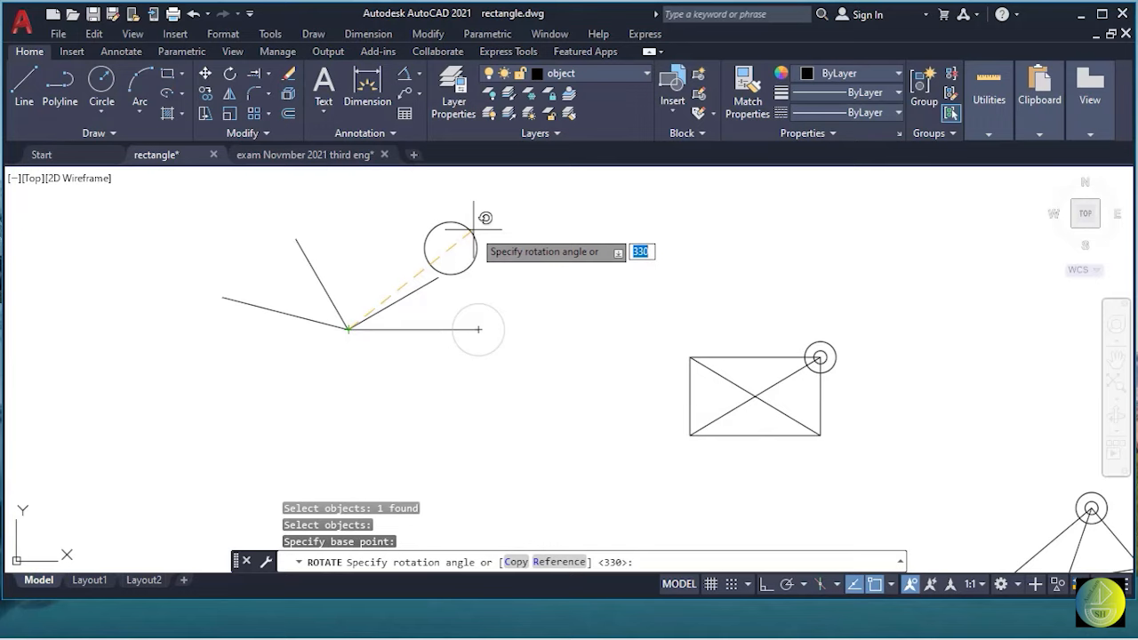
key(Return)
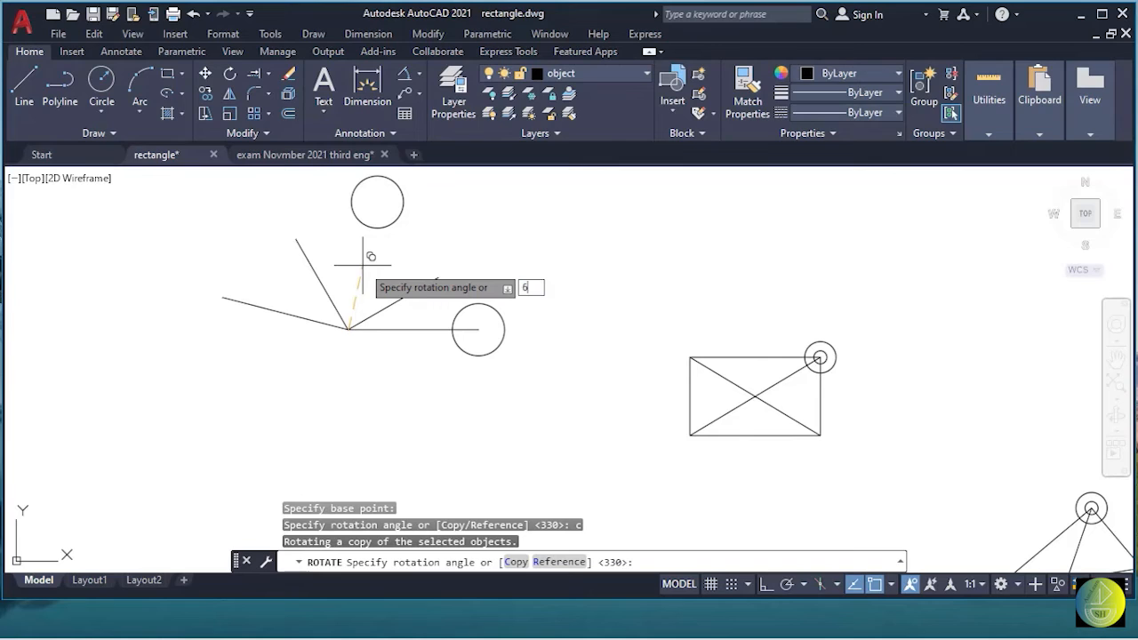
key(Return)
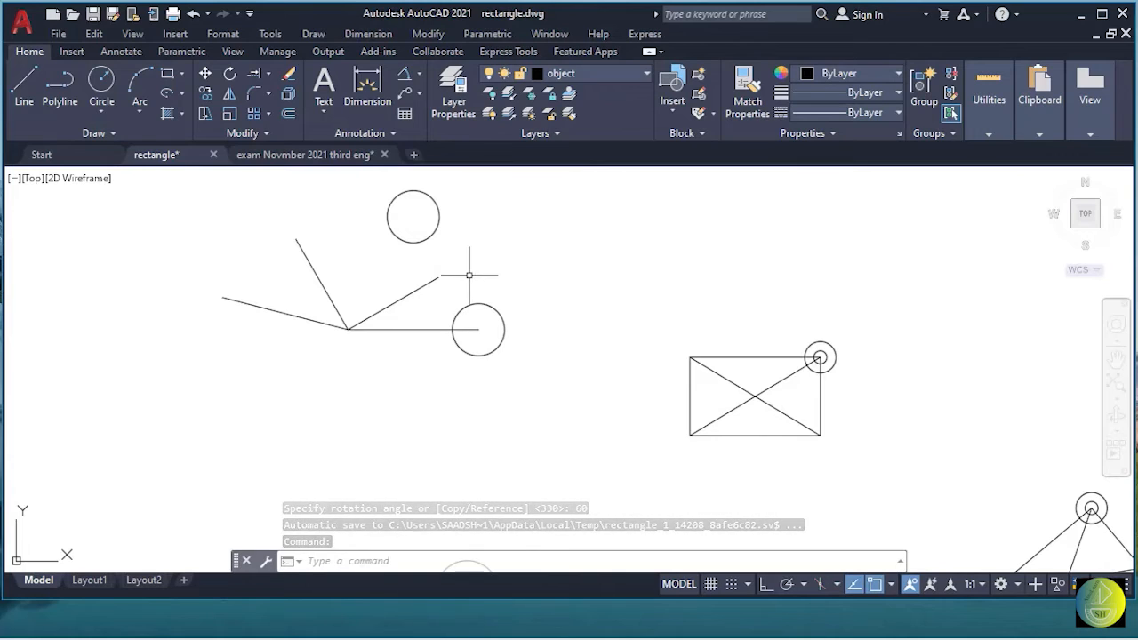
Delete the rotated copy of the circle above the radiating lines.
middle_drag(469, 275, 466, 310)
click(463, 226)
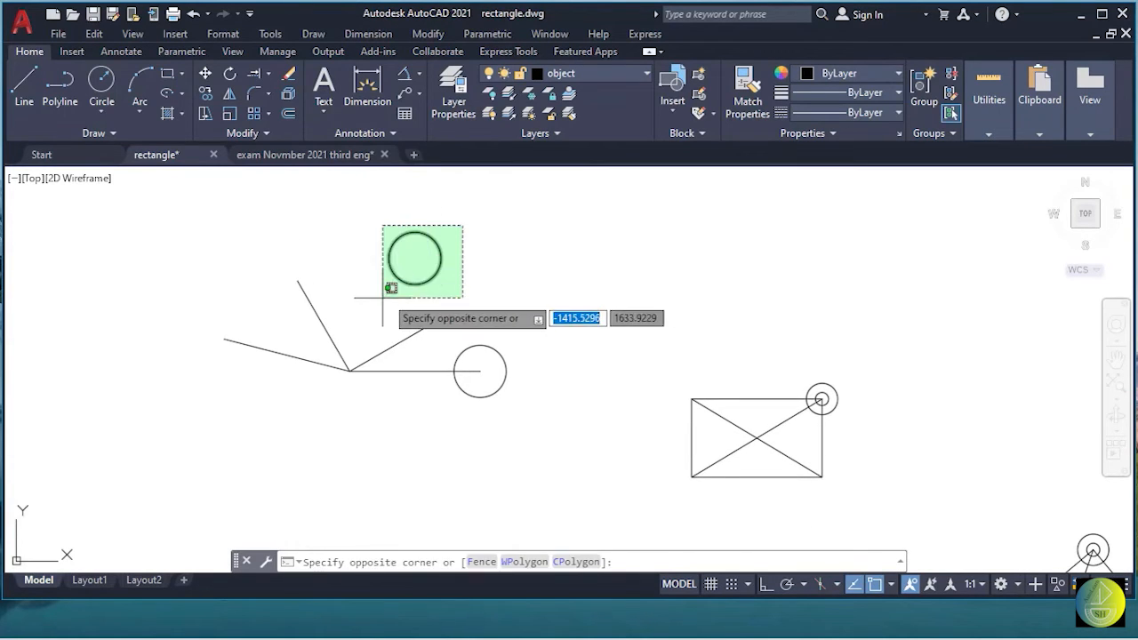
click(382, 298)
key(Delete)
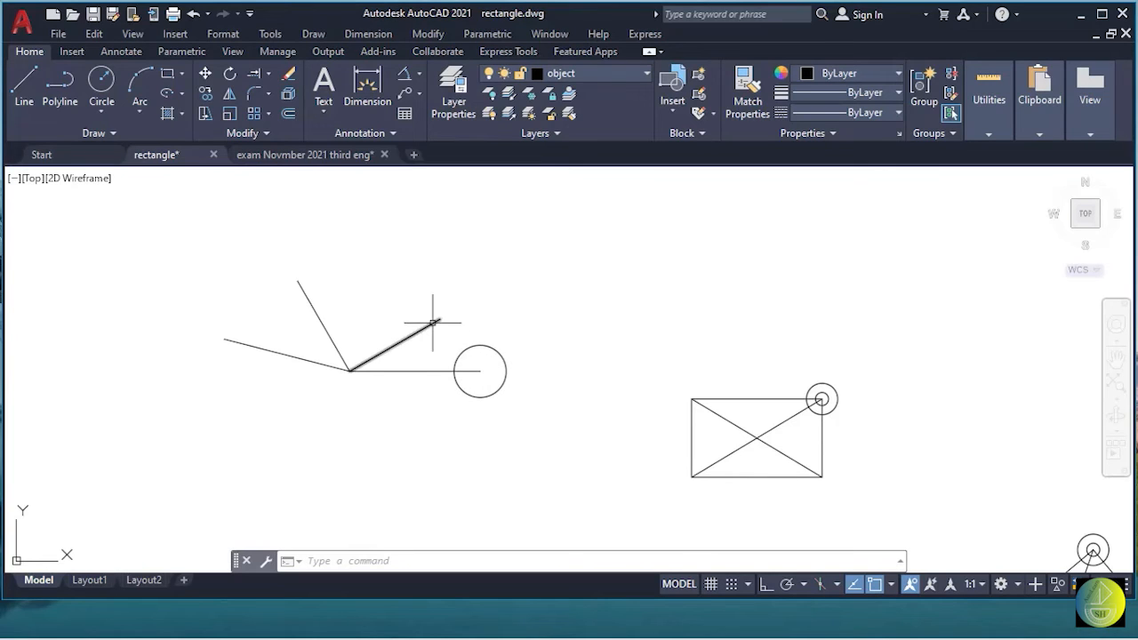
Rotate the circle about the lines' common endpoint to align with the upper-right sloping line, and undo the rotation.
click(229, 76)
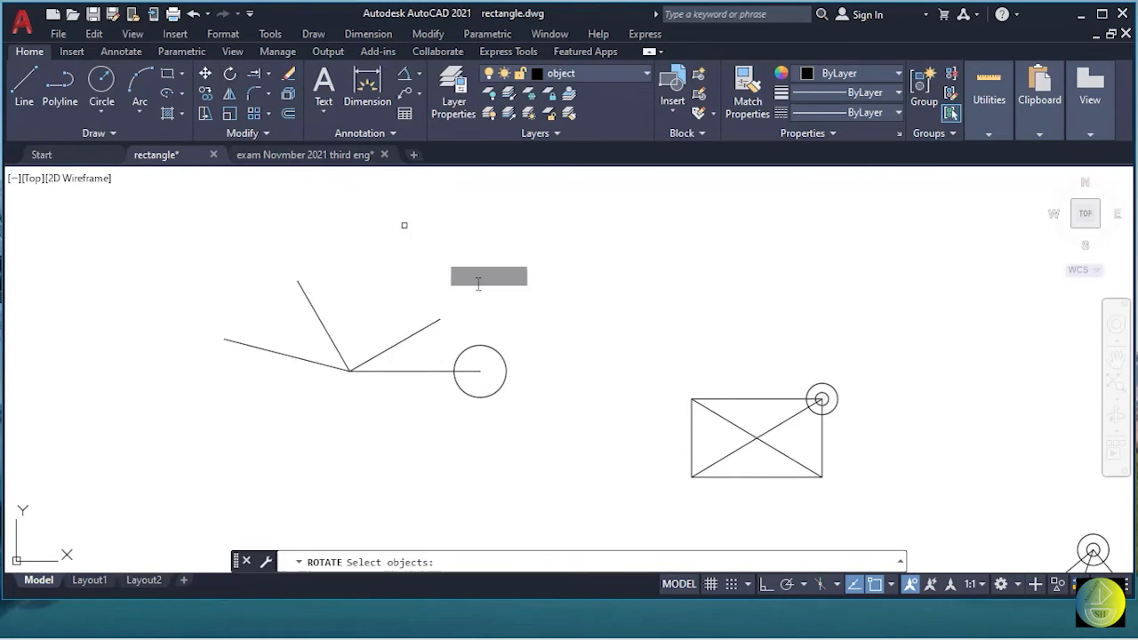
click(493, 348)
key(Return)
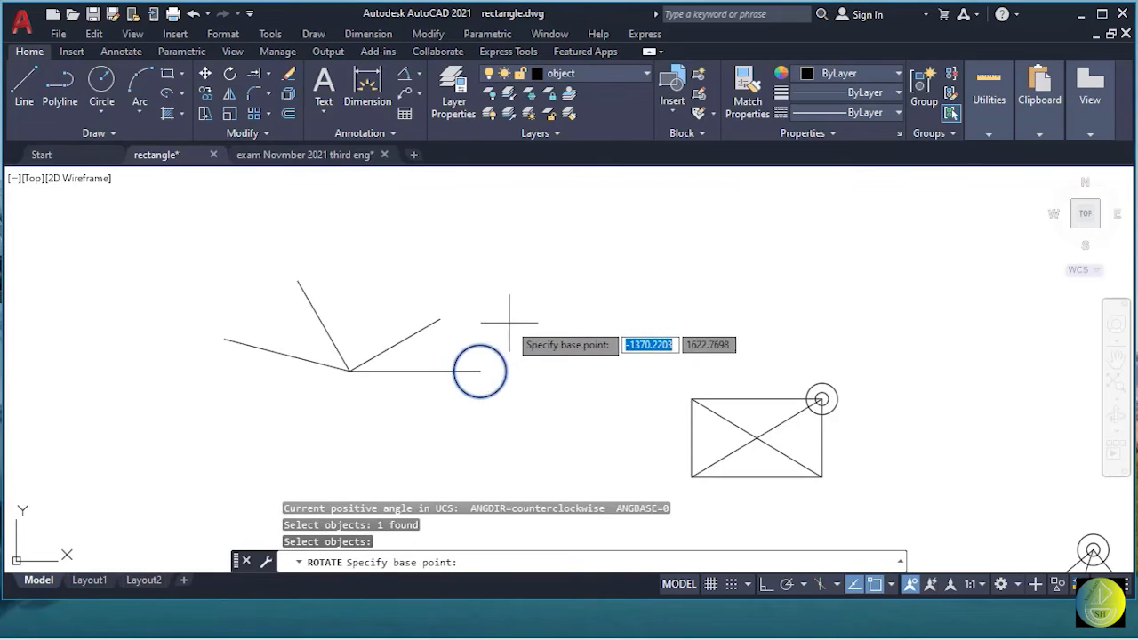
click(349, 370)
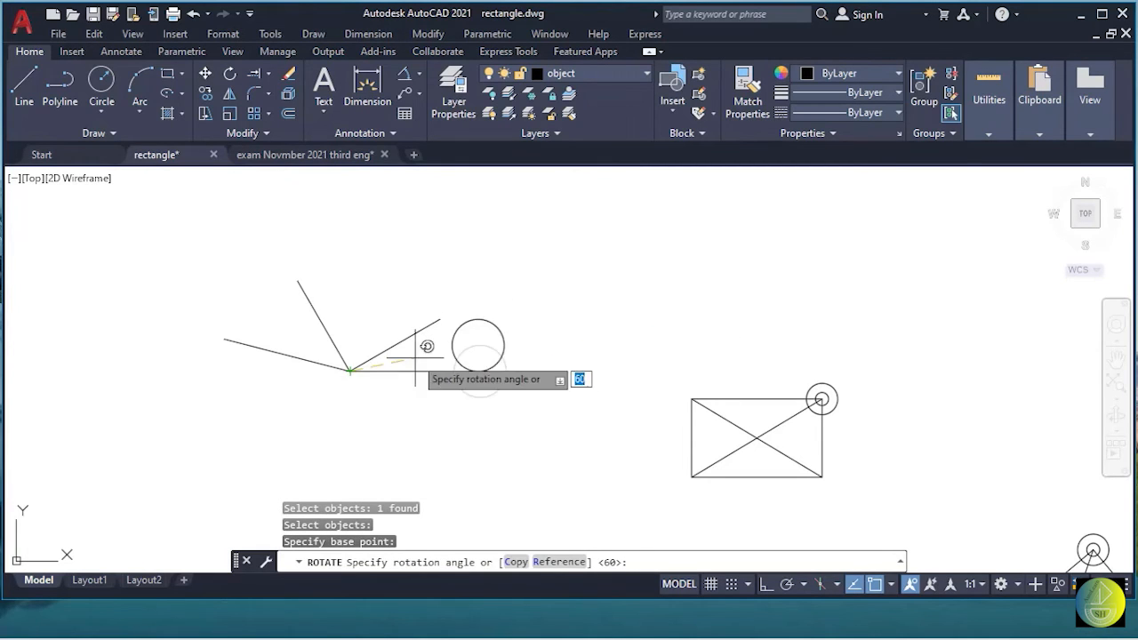
click(440, 319)
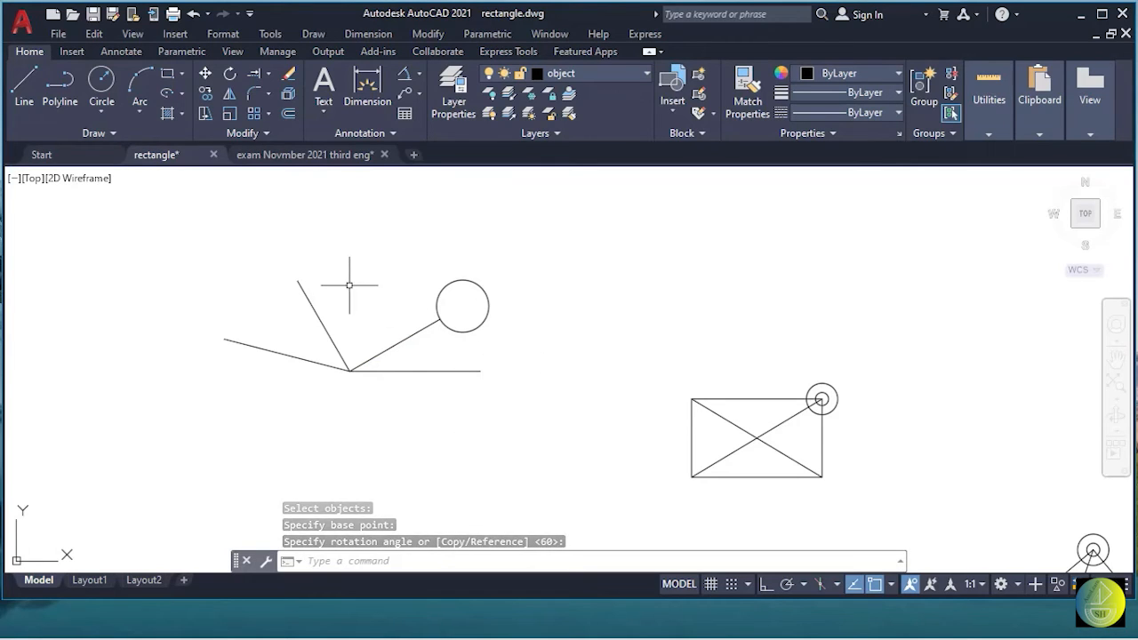
click(193, 13)
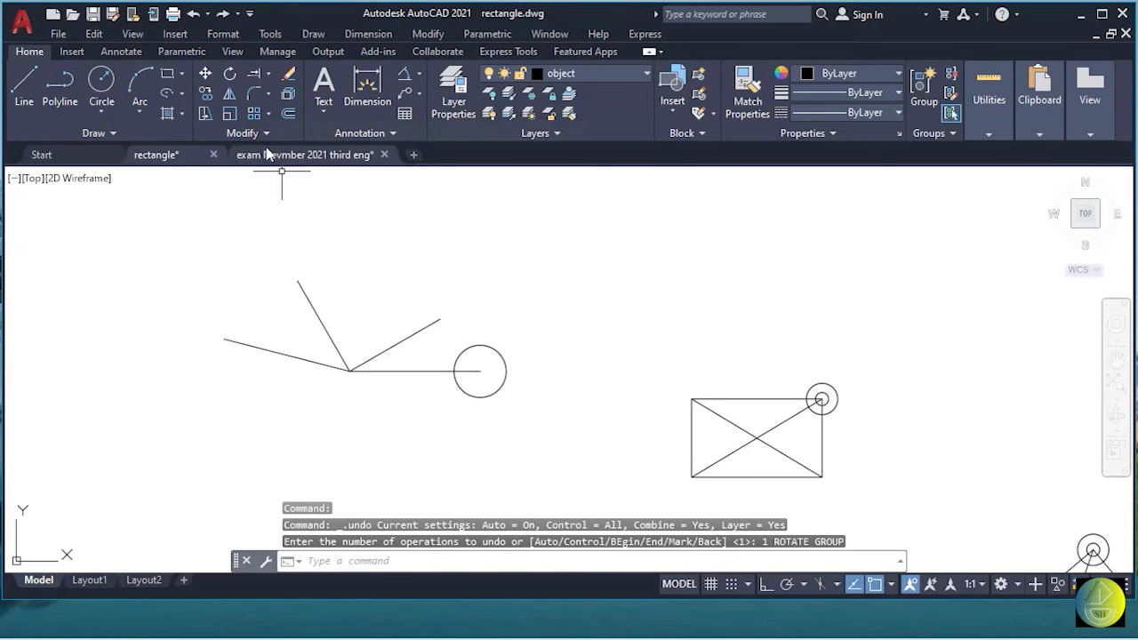
Rotate the circle about the lines' common endpoint using the Reference option, with reference angle 120 and new angle 0.
click(229, 76)
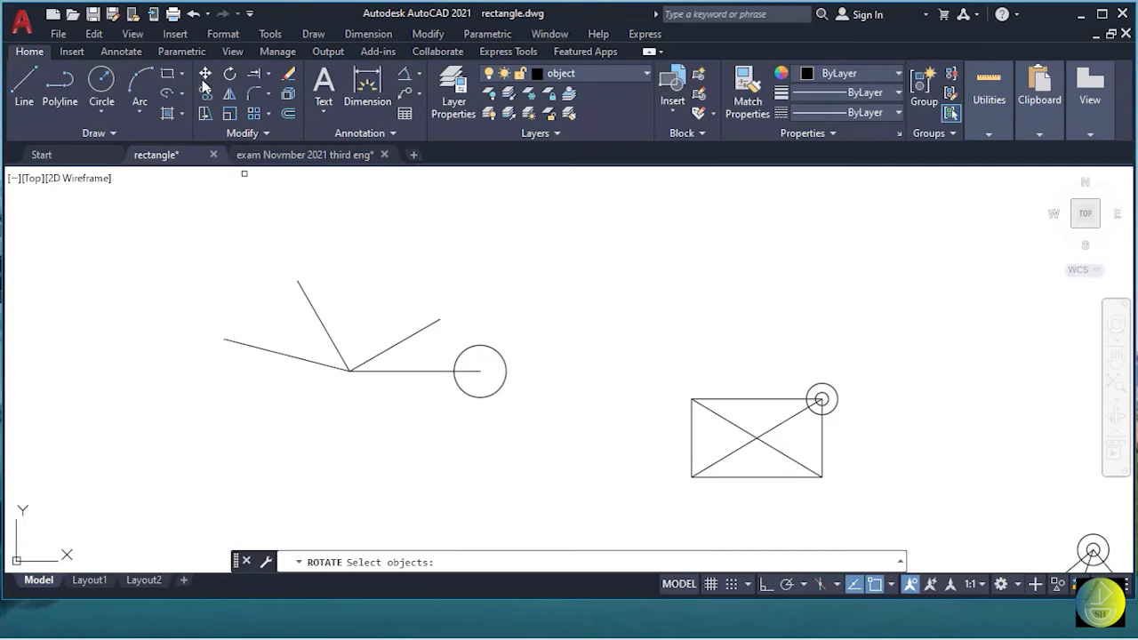
click(500, 353)
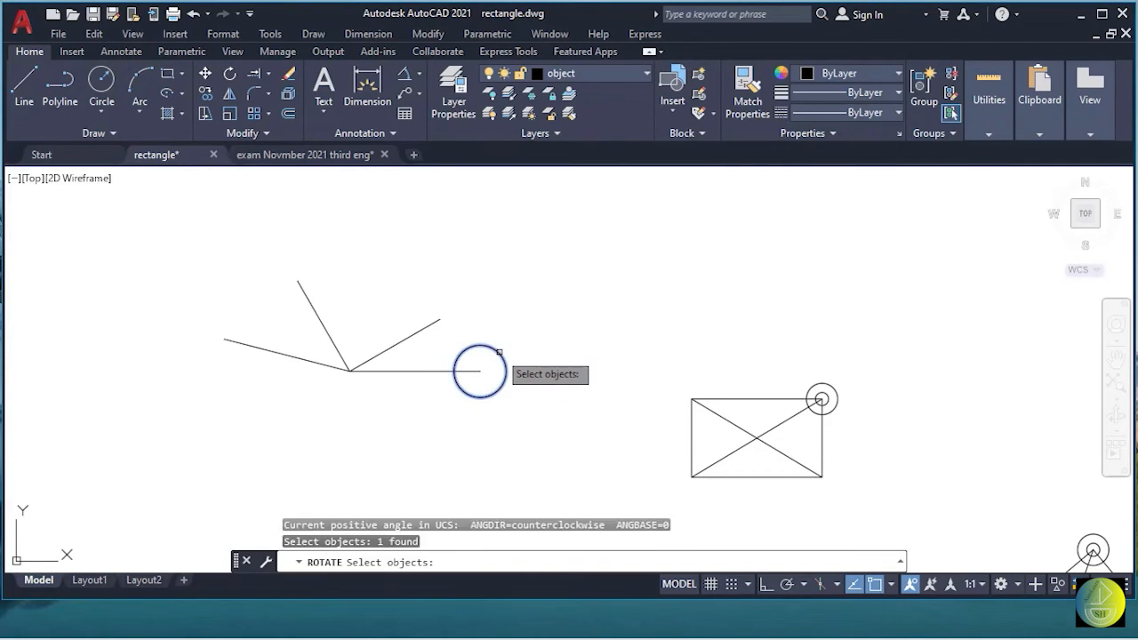
key(Return)
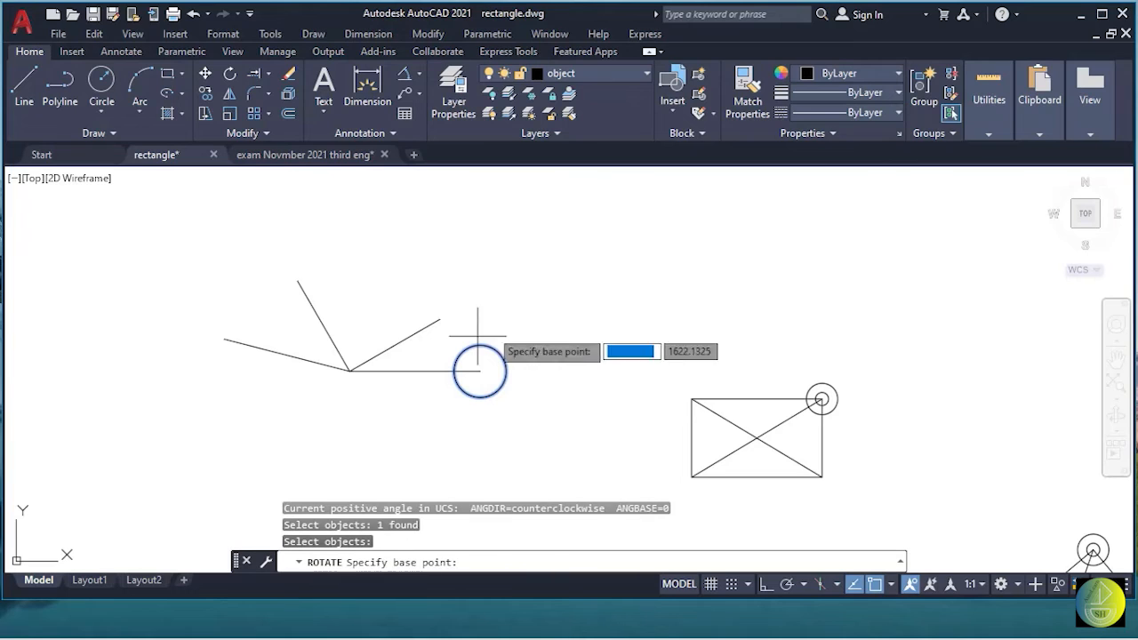
click(349, 371)
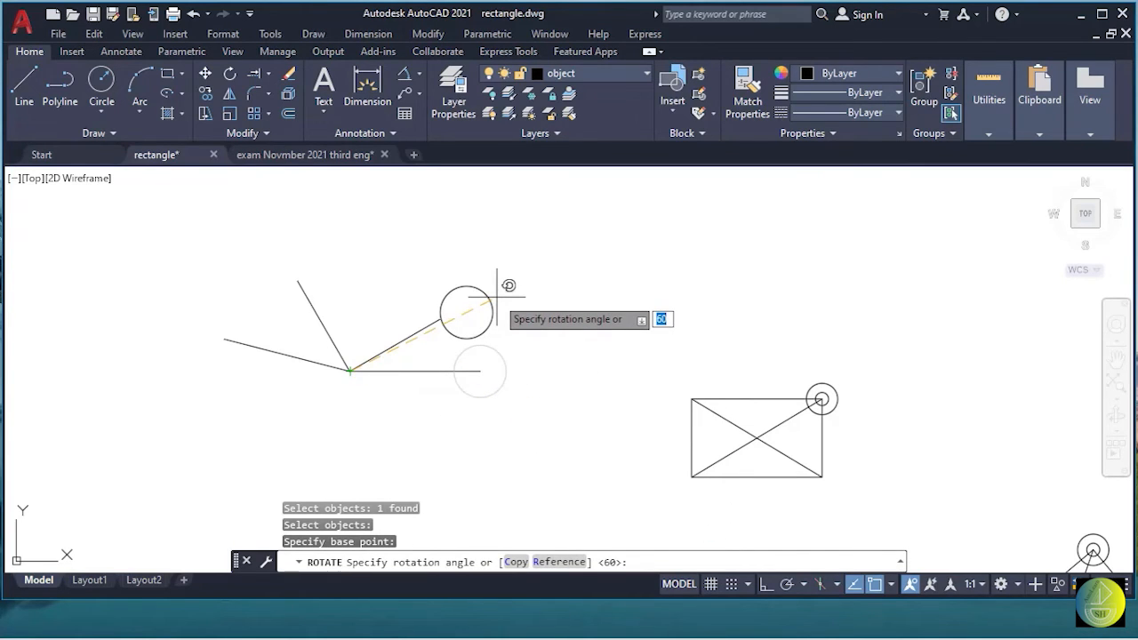
key(Return)
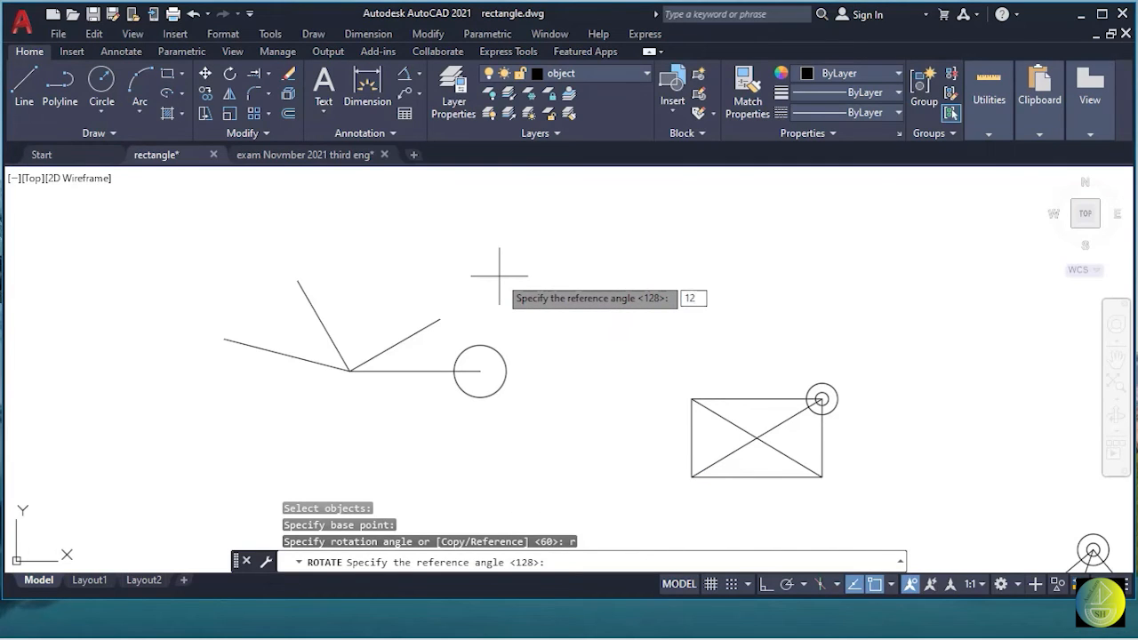
key(Return)
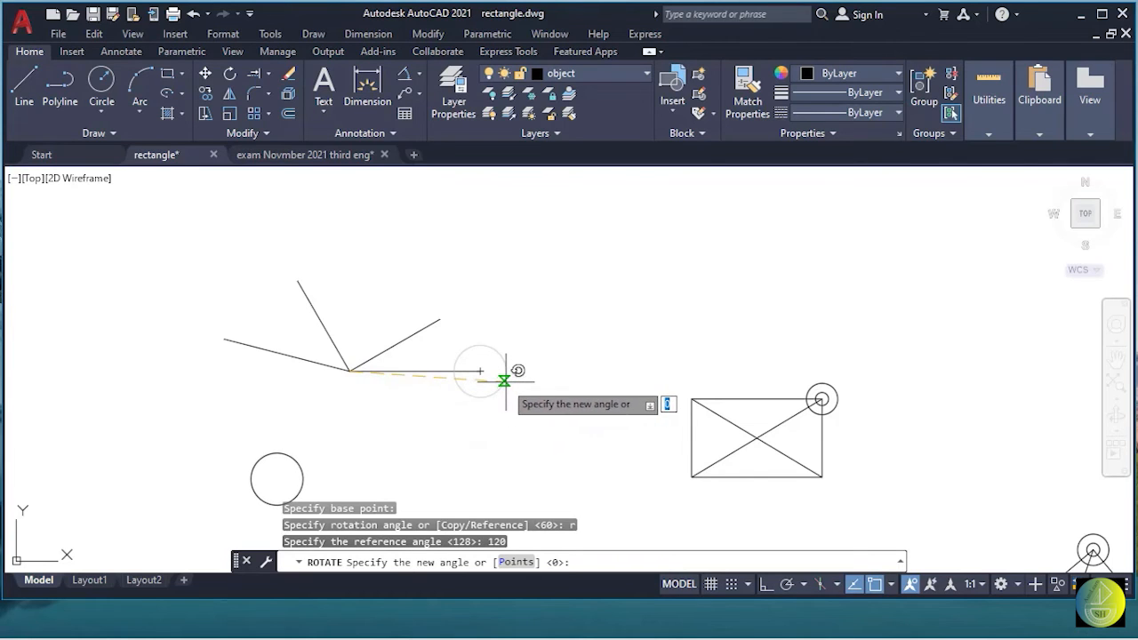
key(Return)
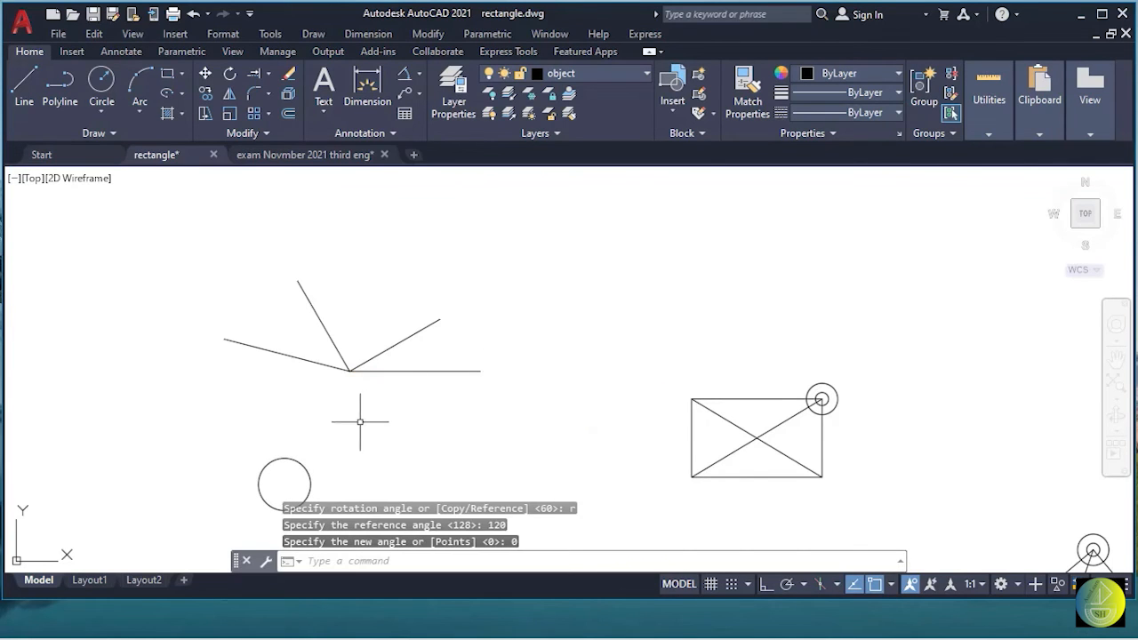
Draw a line from the rotated circle's center to the common endpoint of the radiating lines.
middle_drag(360, 421, 359, 340)
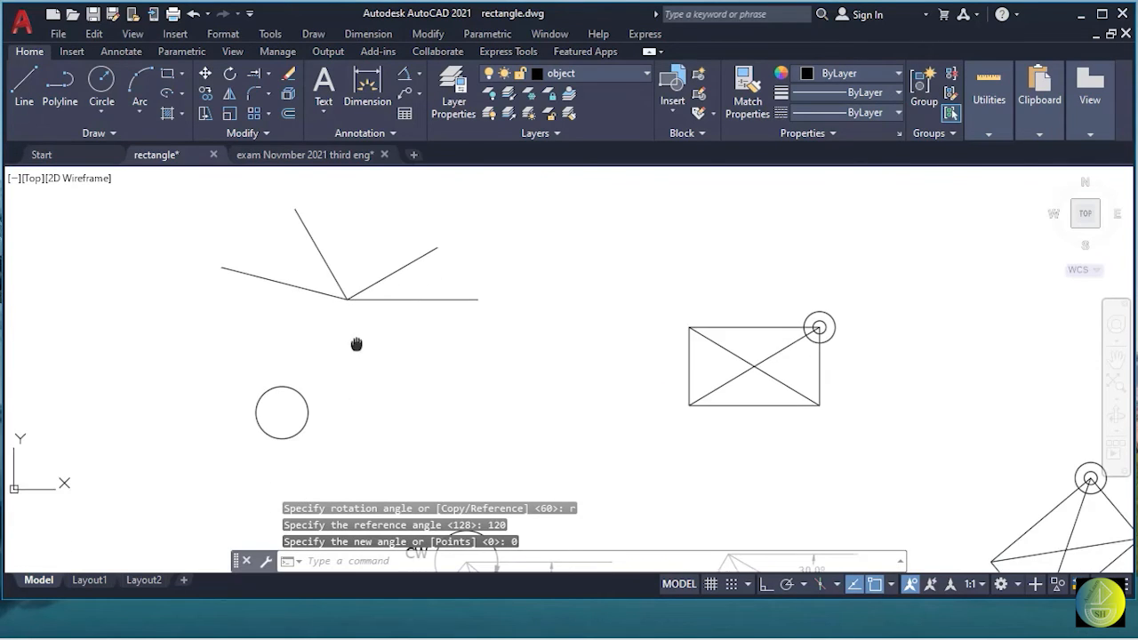
click(24, 89)
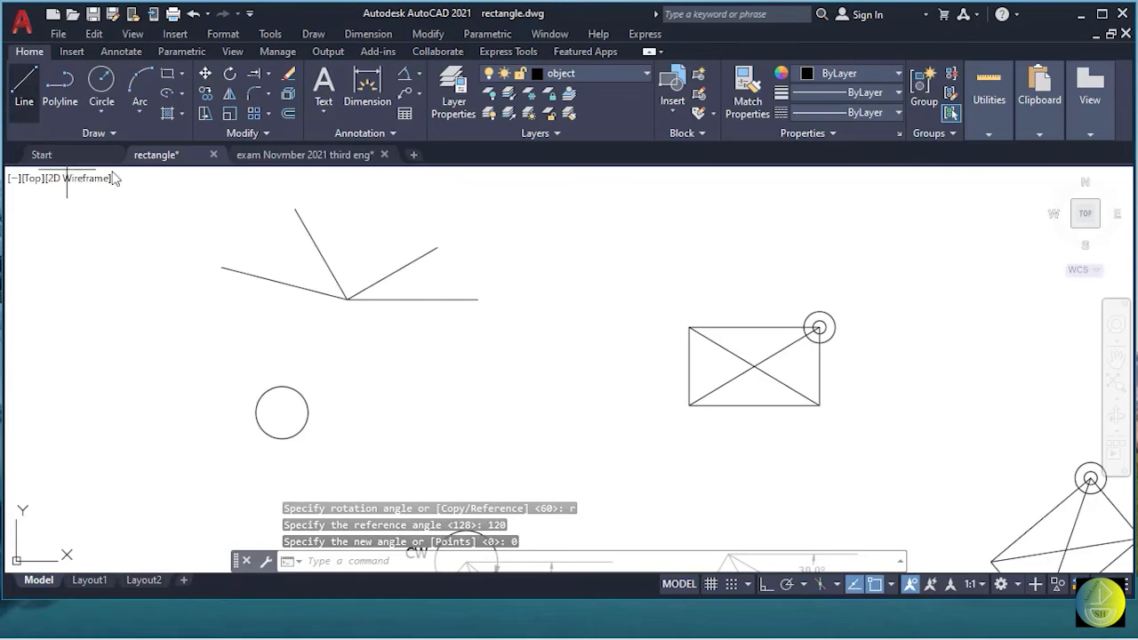
click(281, 412)
click(347, 300)
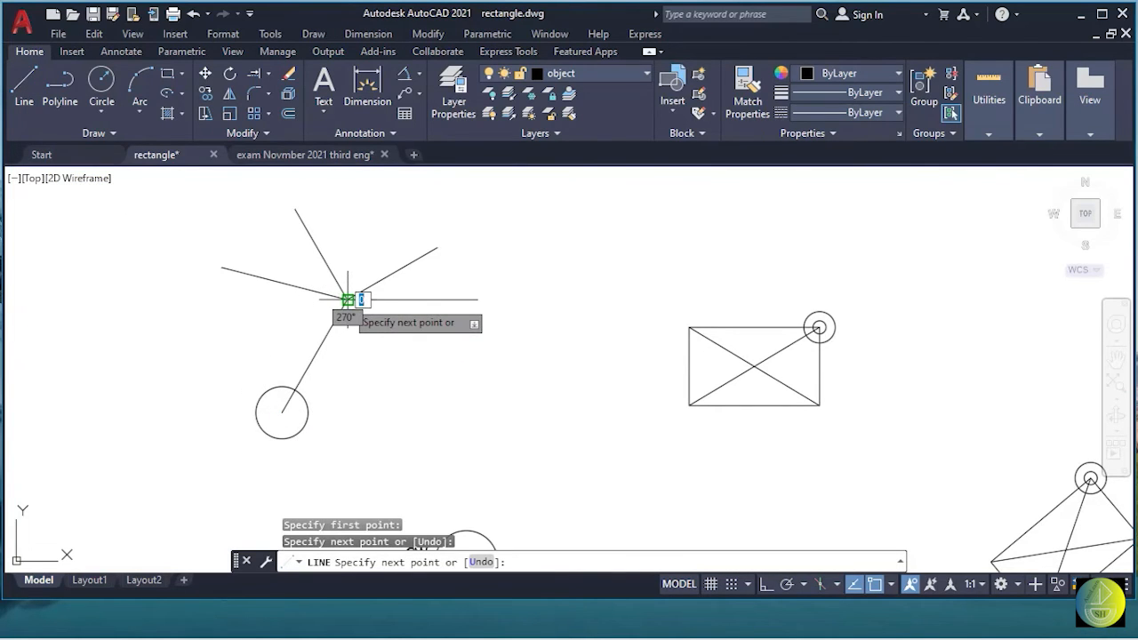
key(Return)
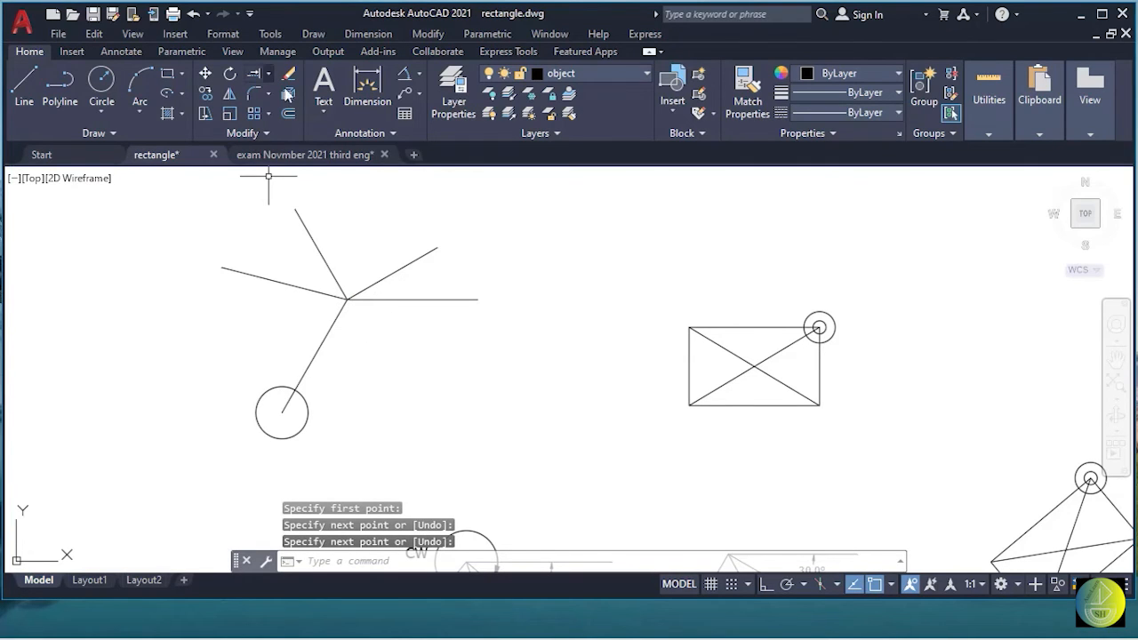
Add an angular dimension between the horizontal line and the line to the circle's center, placing it below the vertex.
click(405, 75)
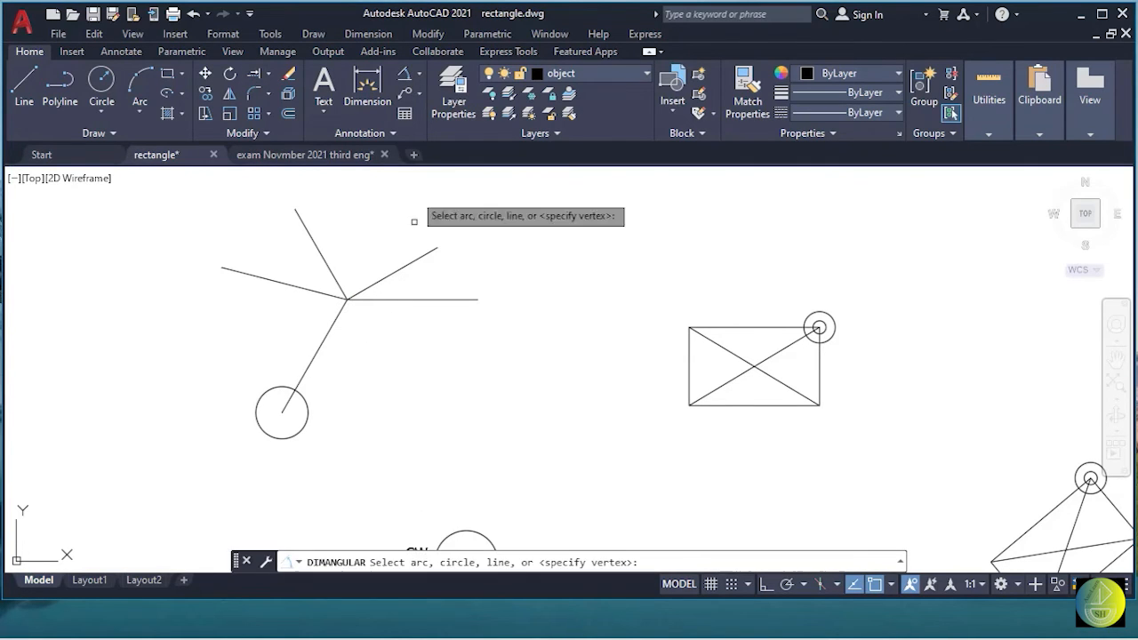
click(390, 299)
click(323, 338)
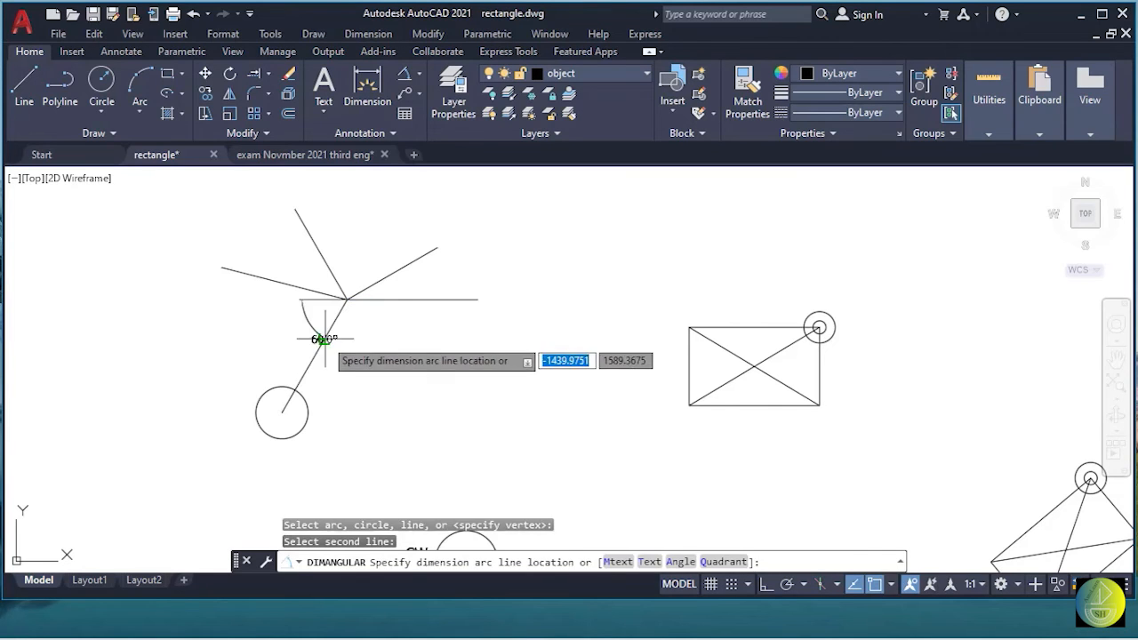
click(372, 352)
scroll(353, 368, up, 2)
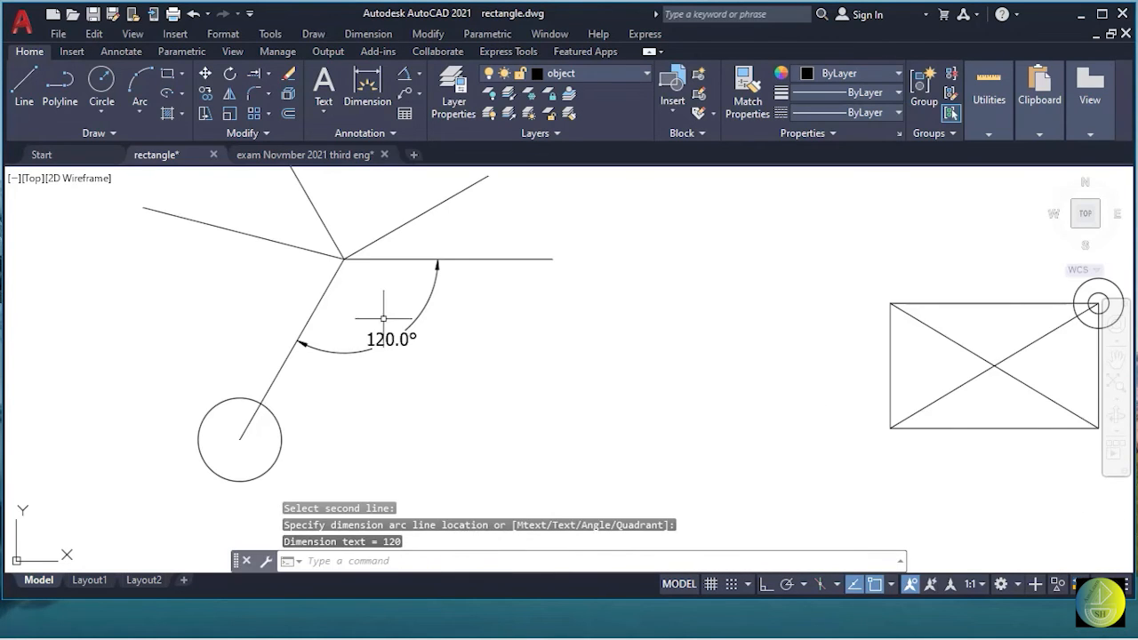
scroll(345, 321, down, 2)
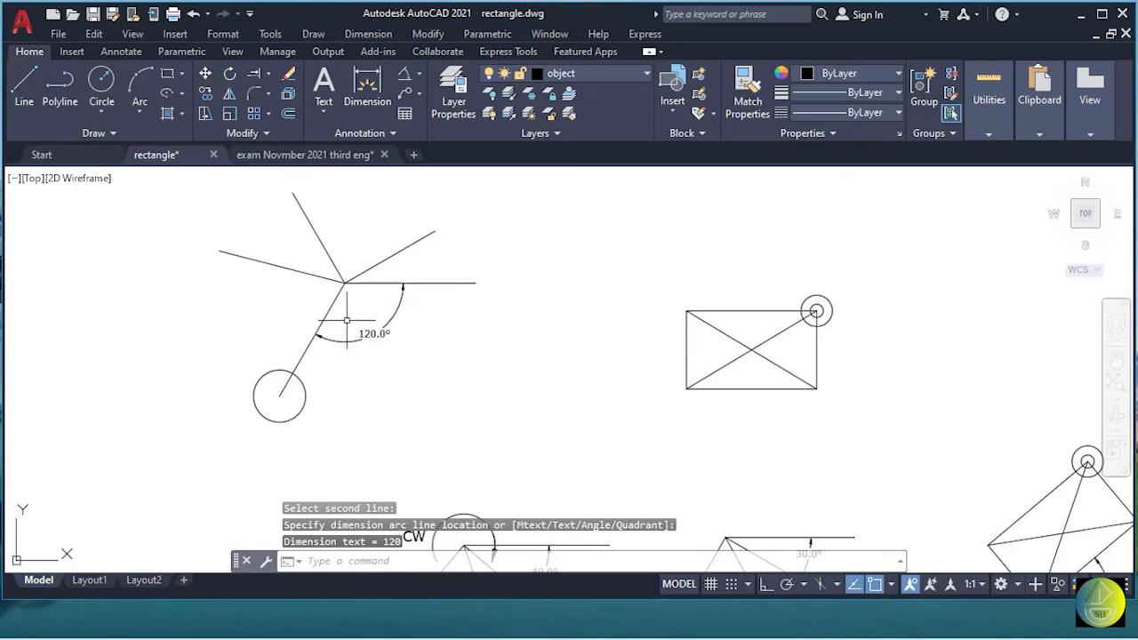
middle_drag(345, 321, 368, 343)
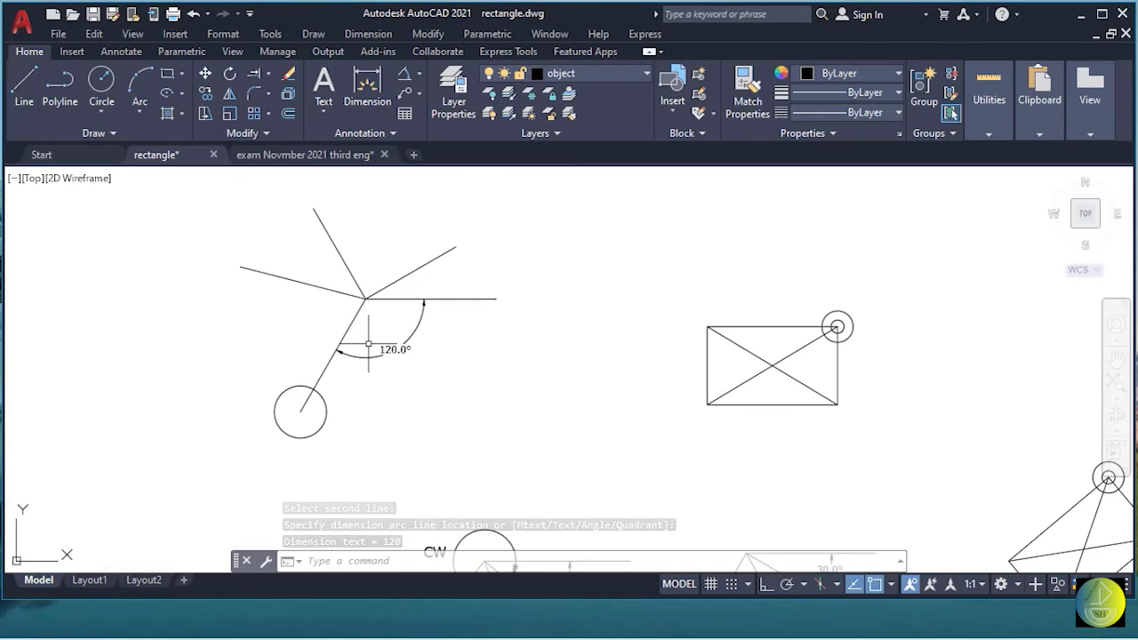
middle_drag(368, 347, 369, 380)
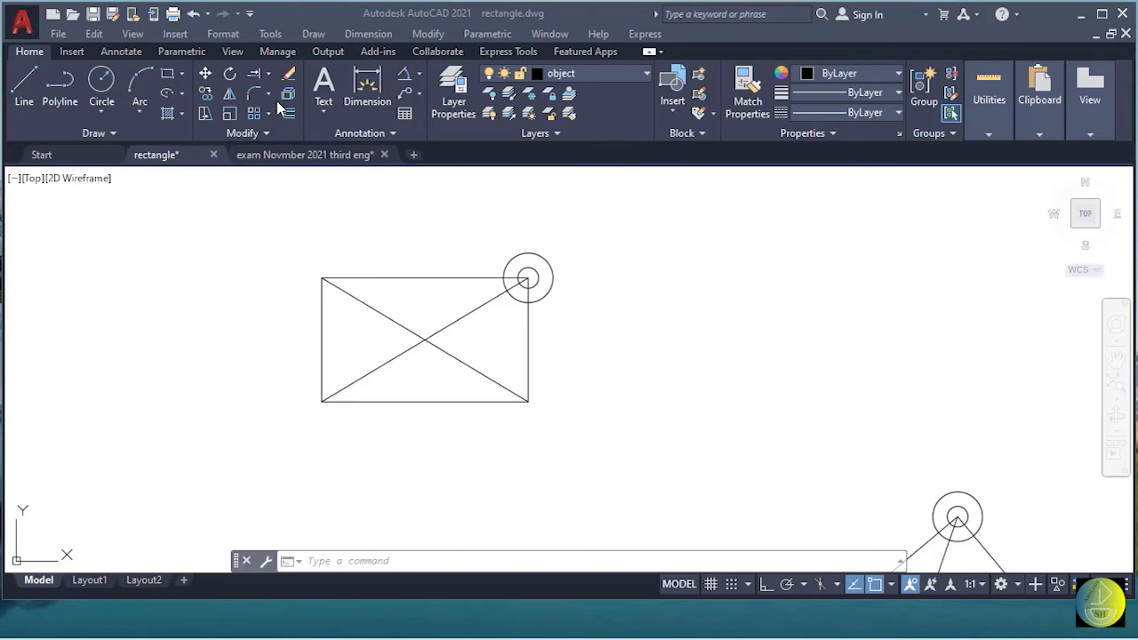
Mirror the two concentric circles about the rectangle's horizontal centerline through its side midpoints, keeping the source objects.
click(229, 95)
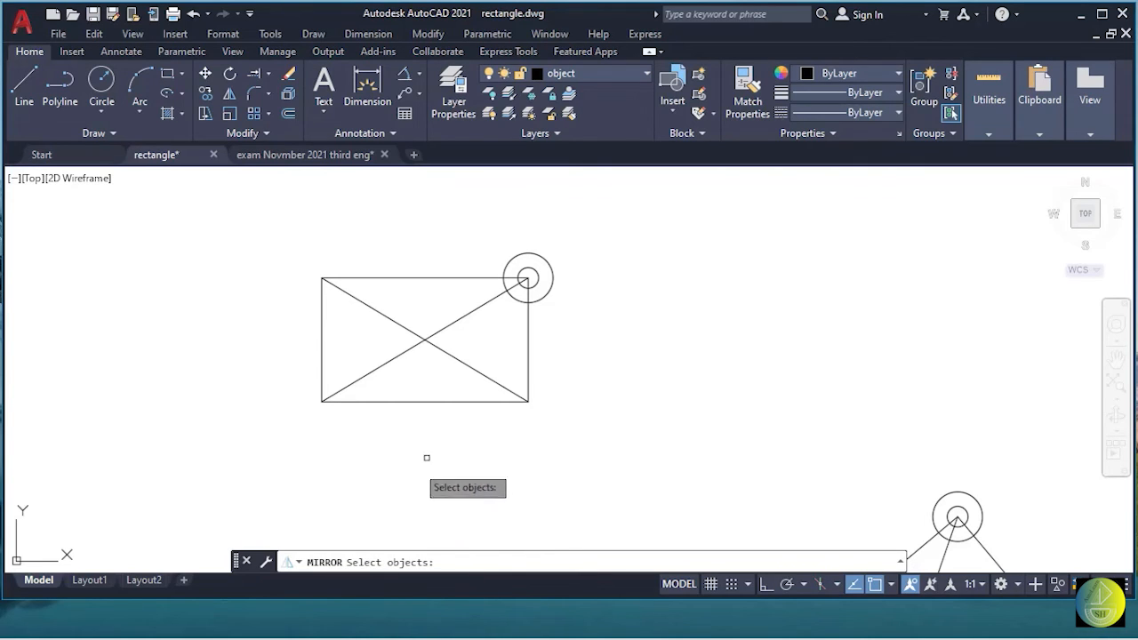
click(474, 225)
click(626, 322)
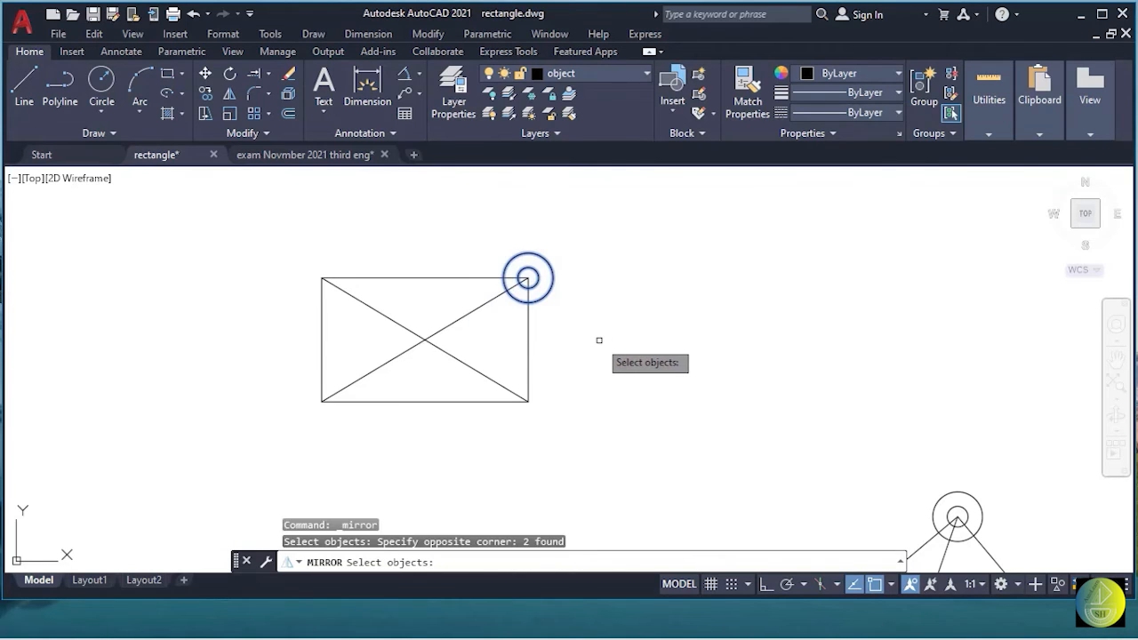
key(Return)
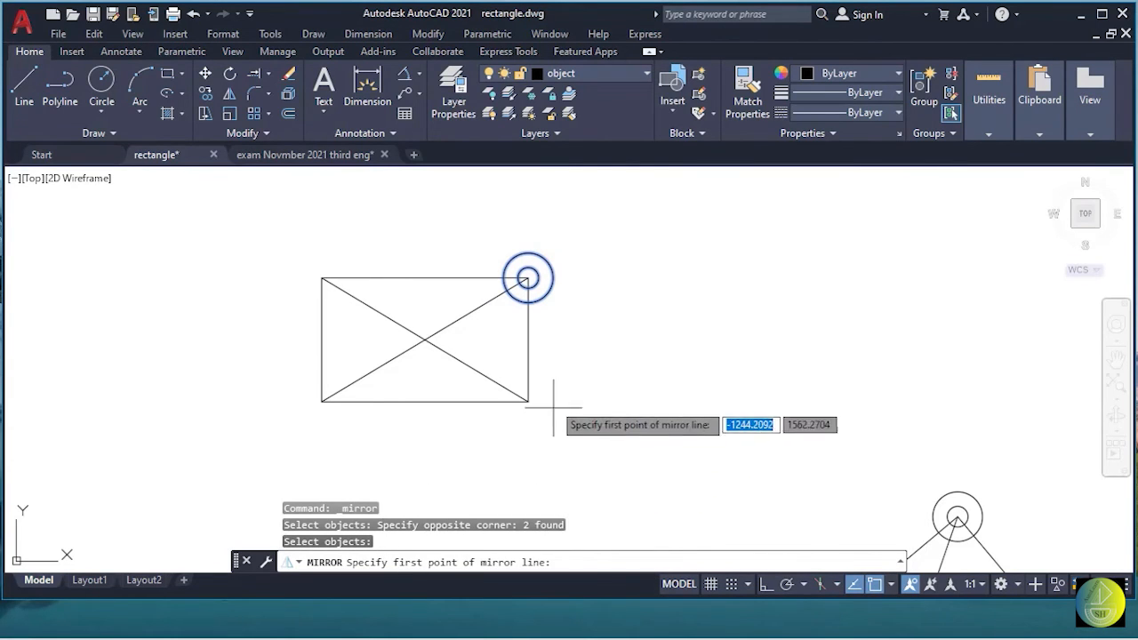
click(528, 339)
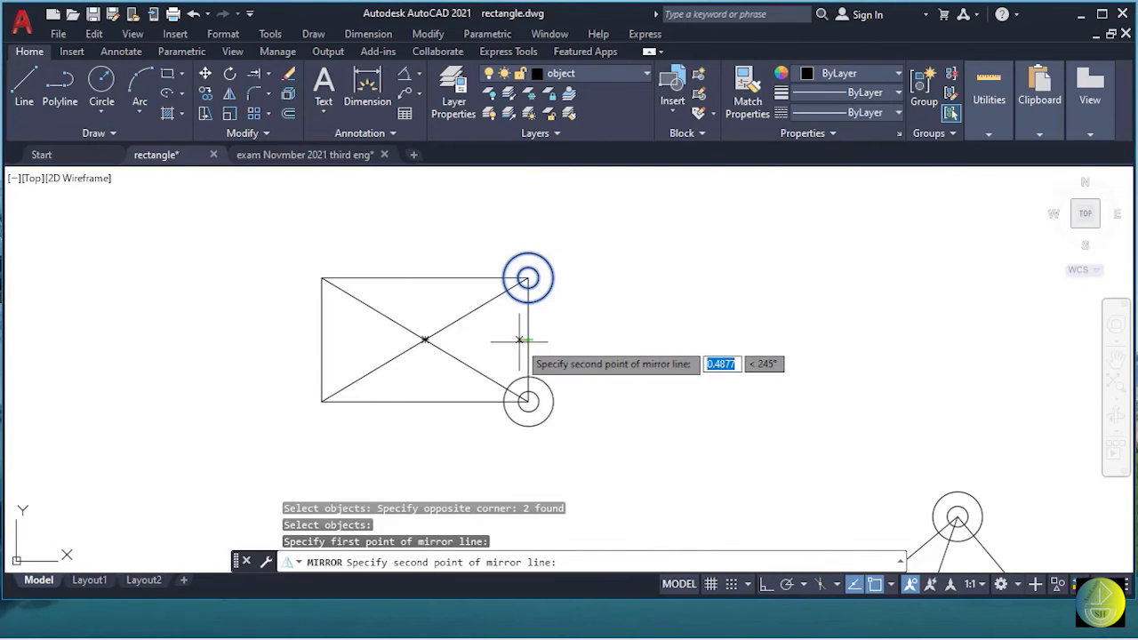
click(322, 339)
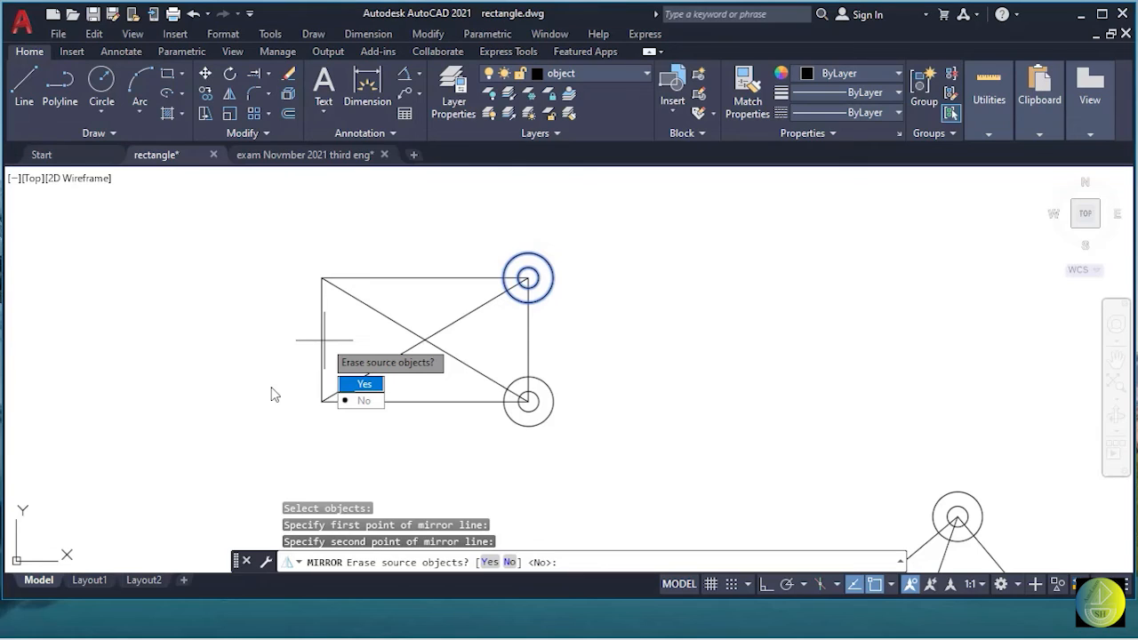
key(Return)
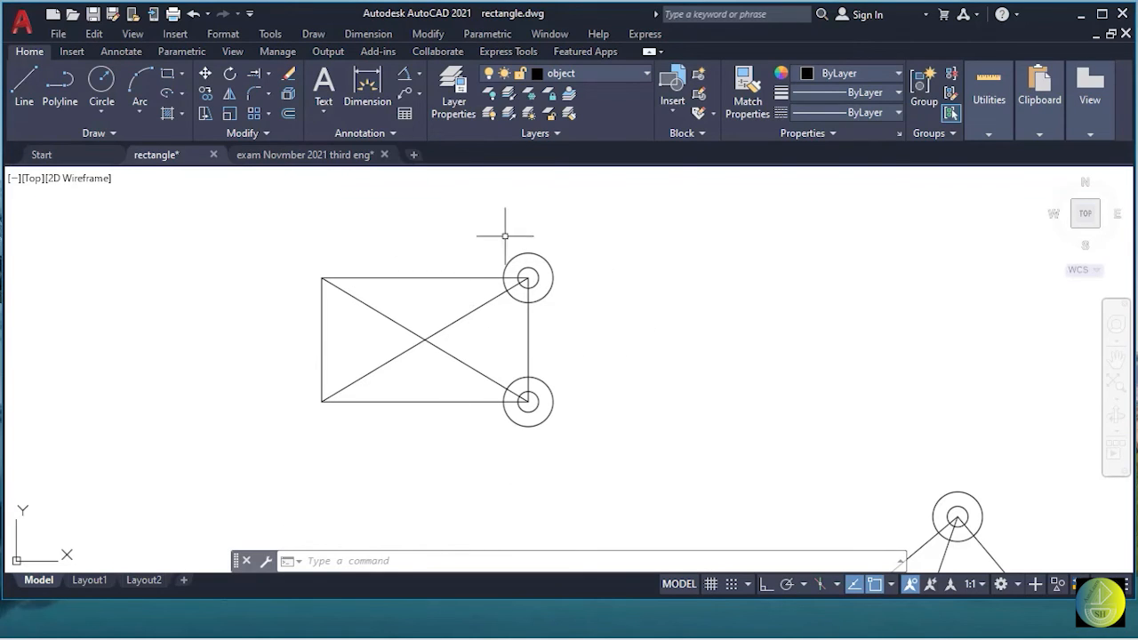
Try mirroring the four circles about the rectangle's vertical centerline through its side midpoints with the source objects erased, and undo the mirror.
click(230, 95)
click(451, 213)
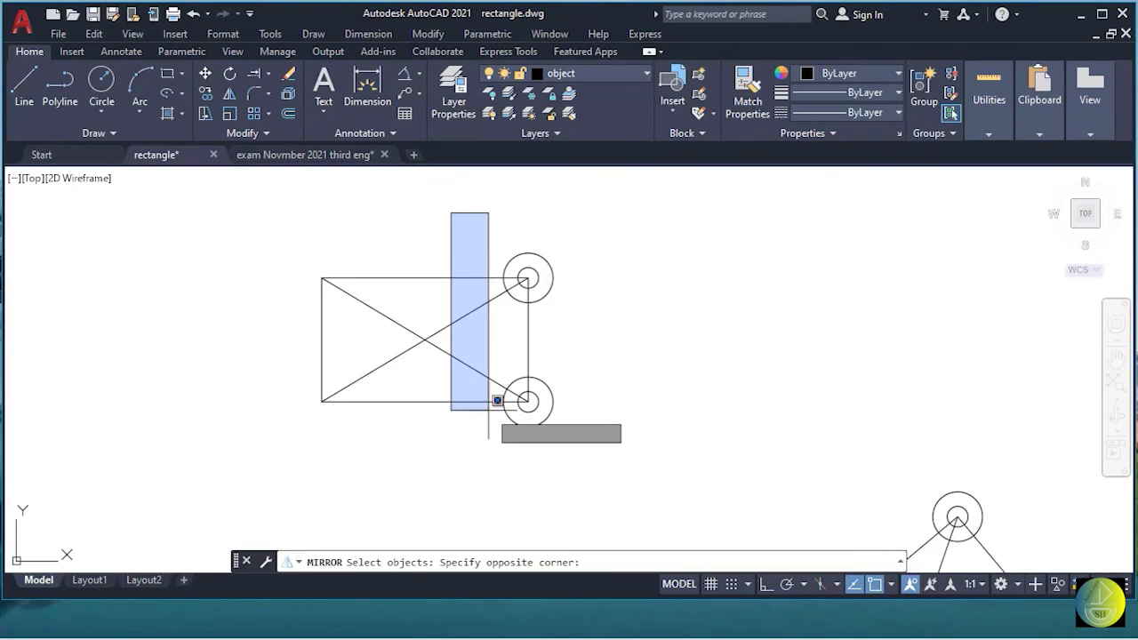
click(615, 461)
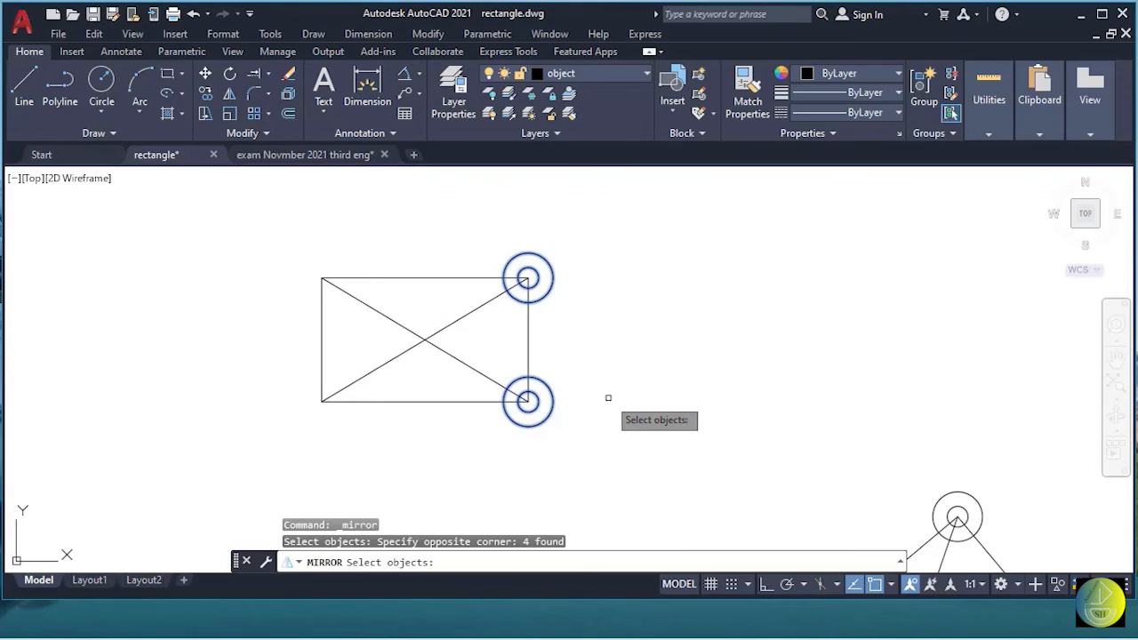
key(Return)
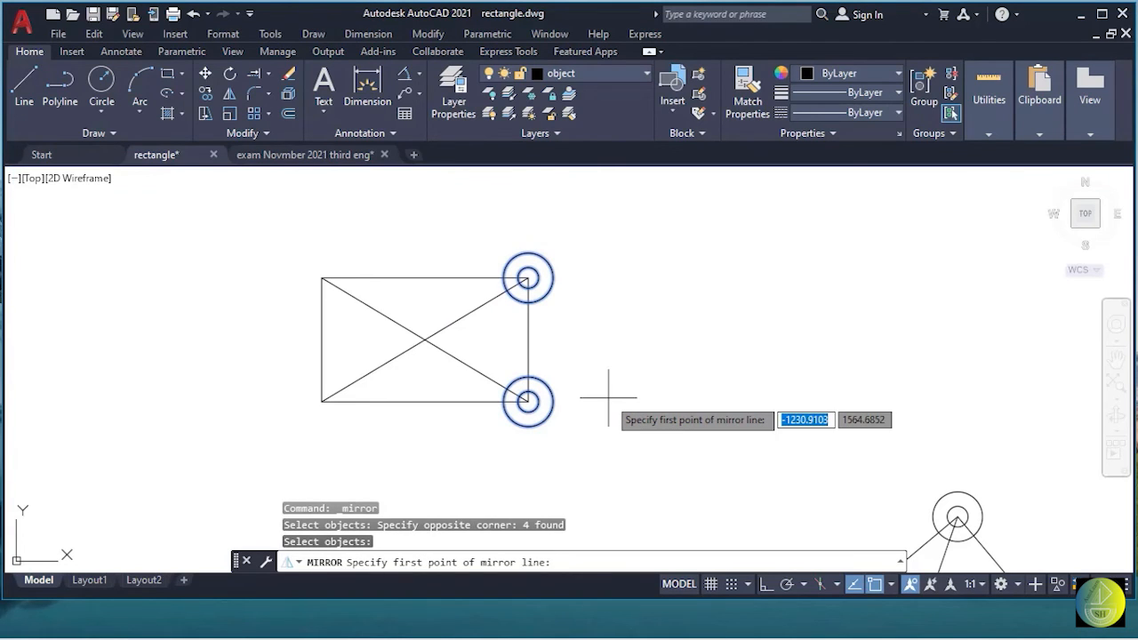
click(425, 281)
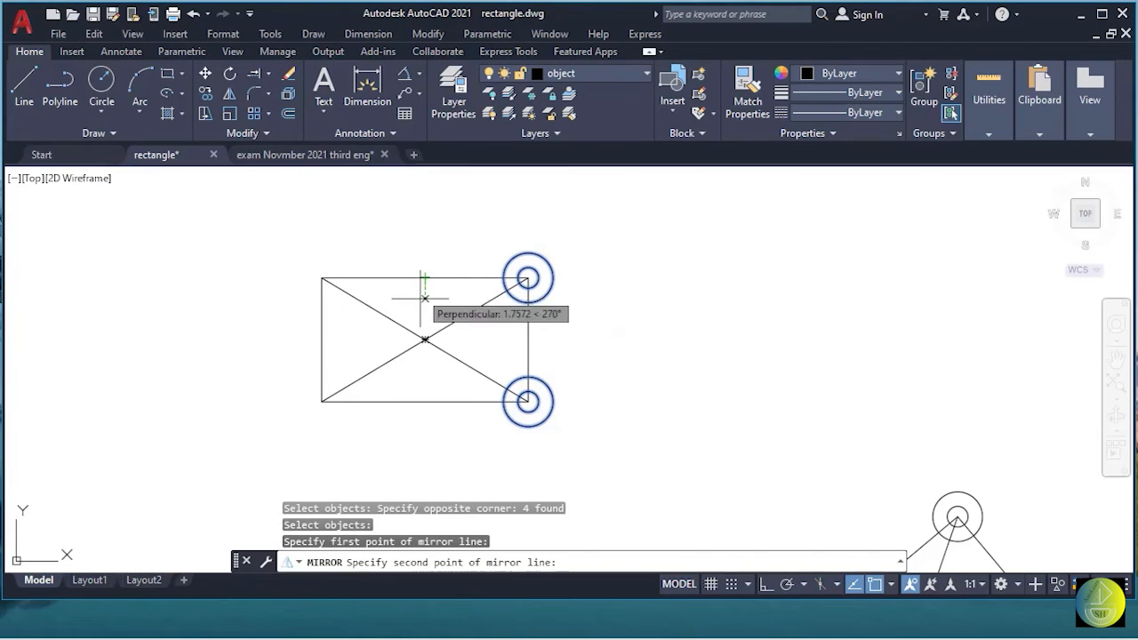
click(427, 402)
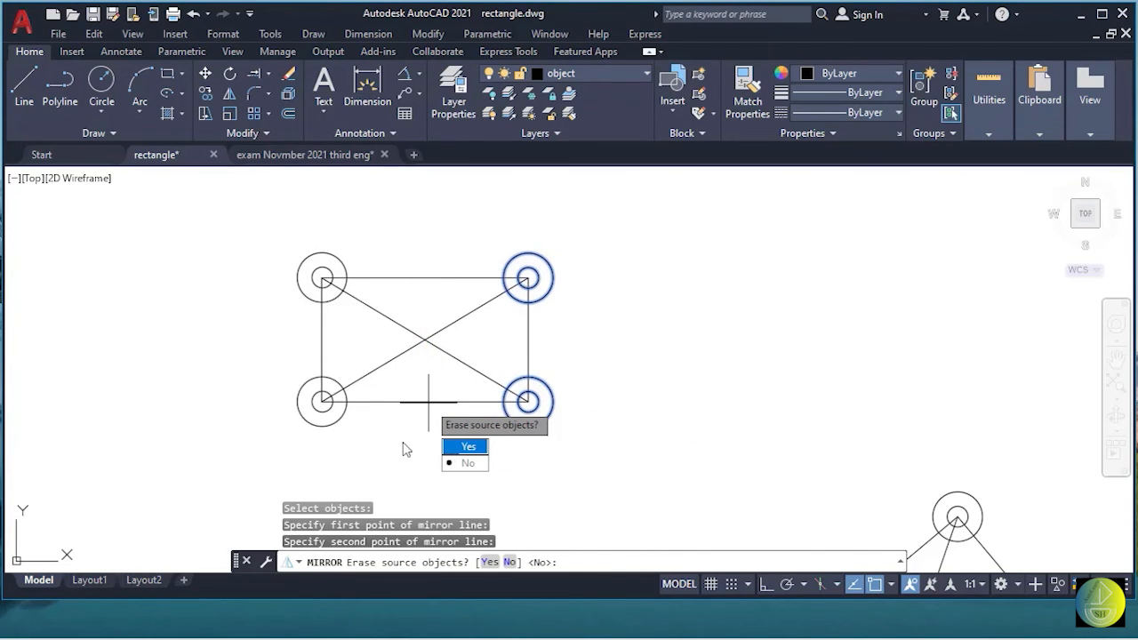
click(466, 447)
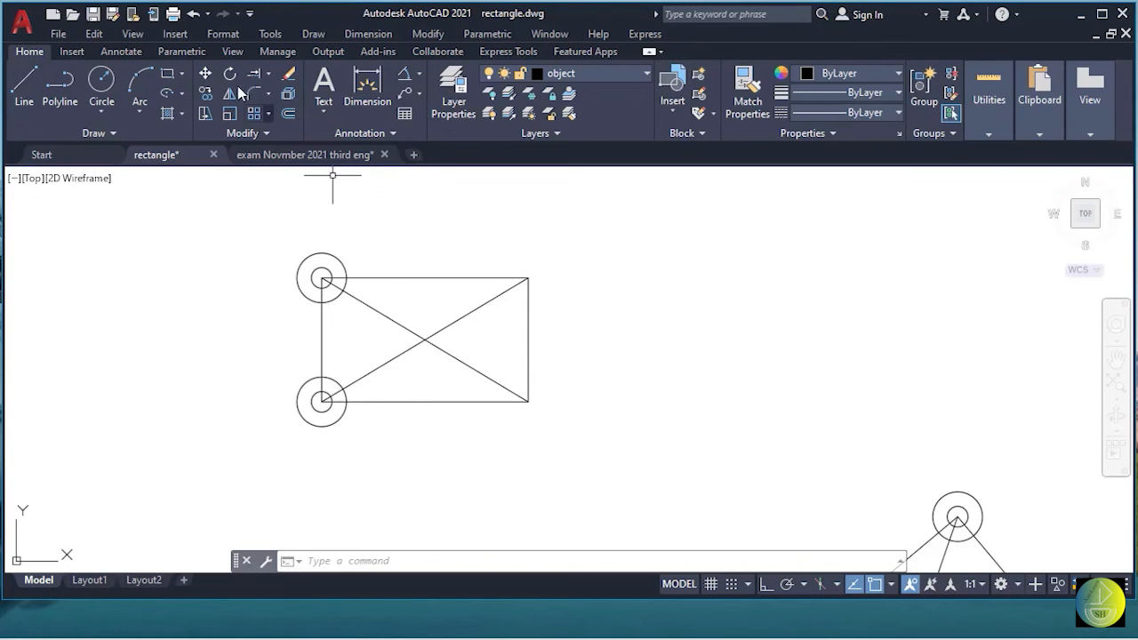
click(193, 13)
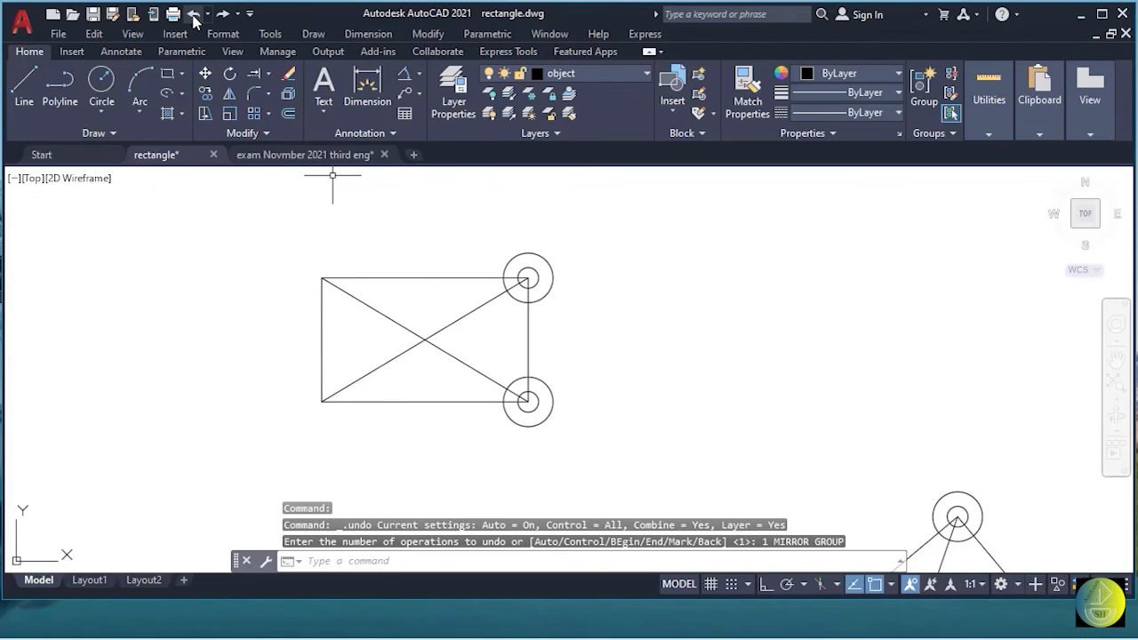
Mirror the two pairs of concentric circles about the line through the midpoints of the rectangle's horizontal sides, keeping the source objects.
click(229, 94)
click(448, 202)
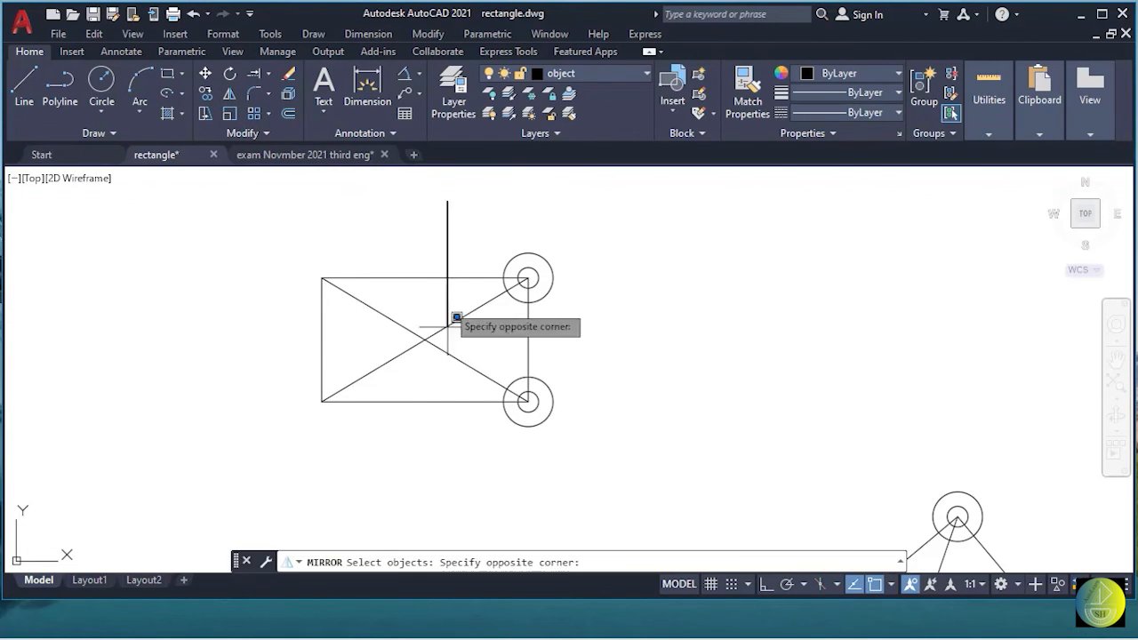
click(627, 449)
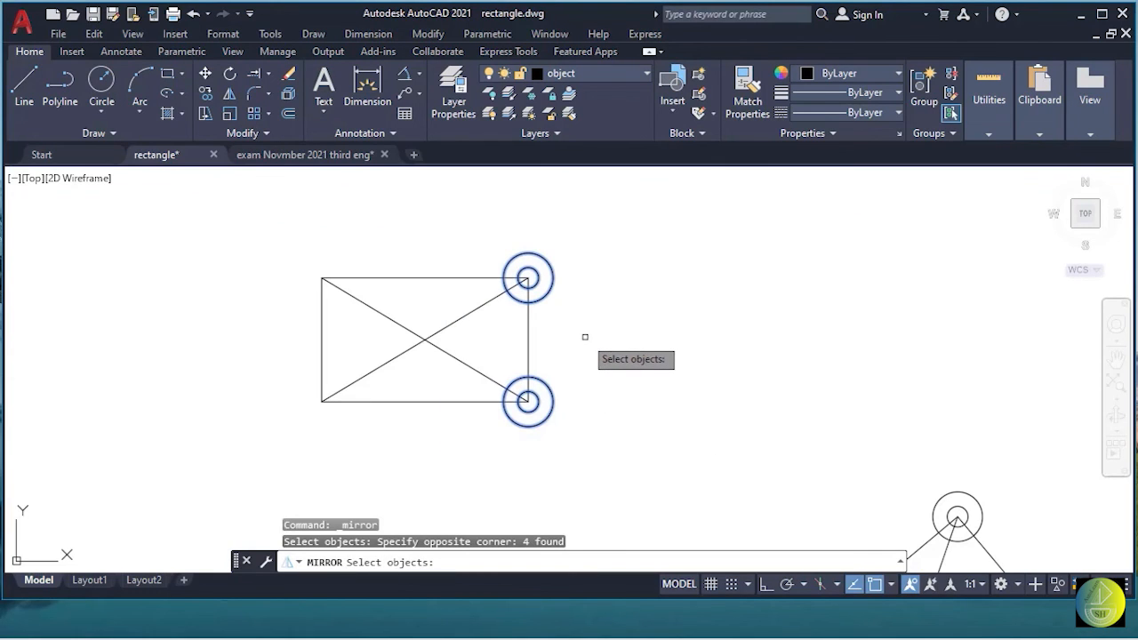
key(Return)
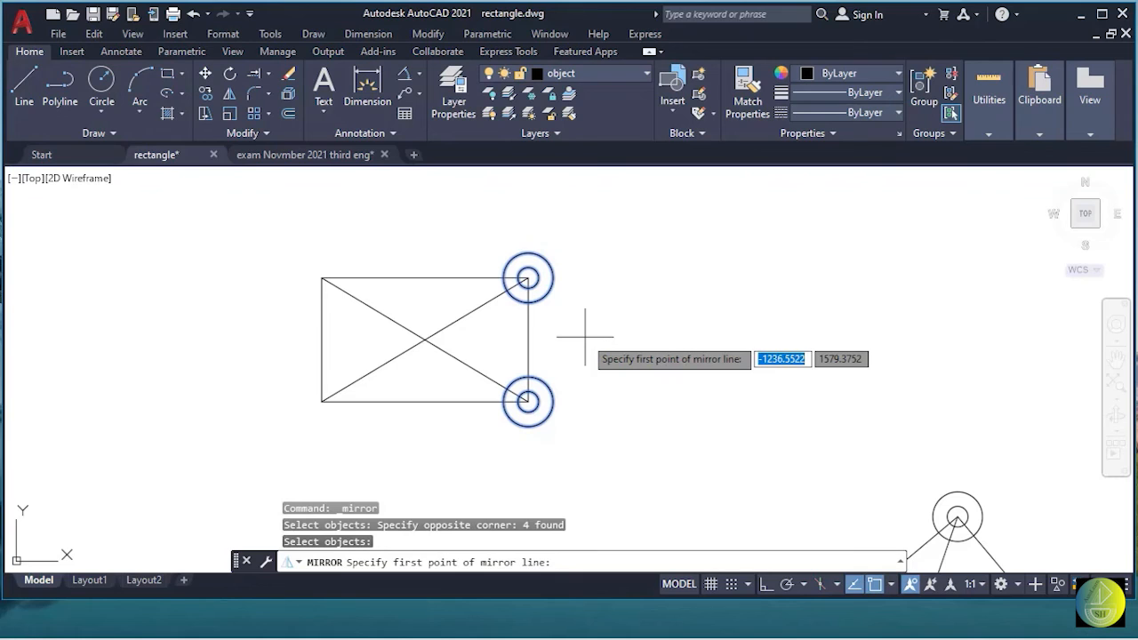
click(425, 278)
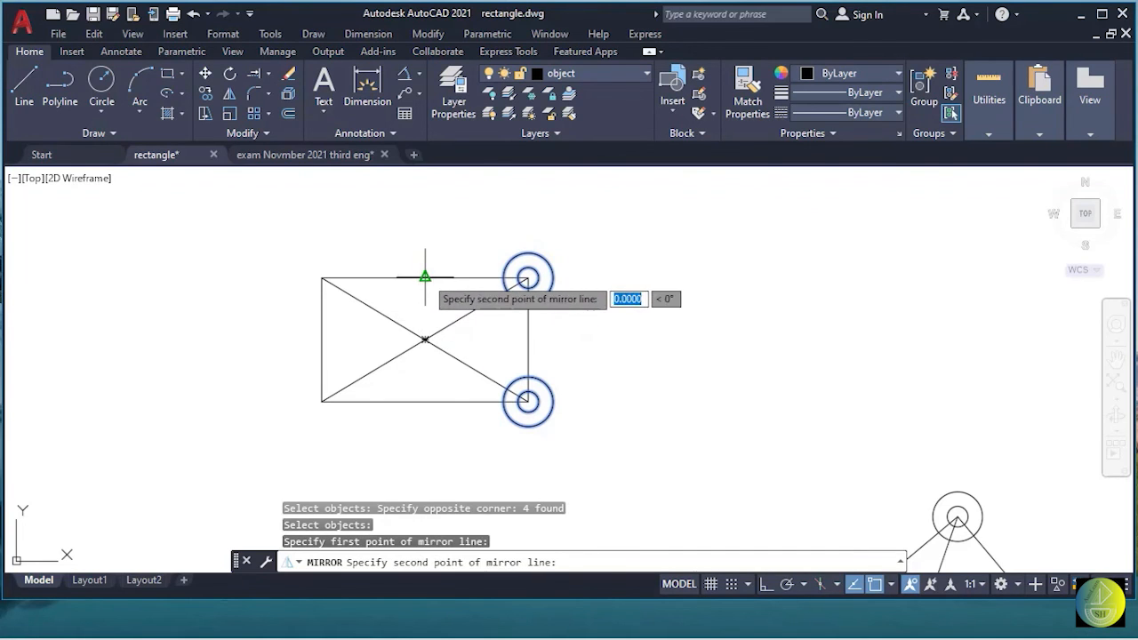
click(425, 401)
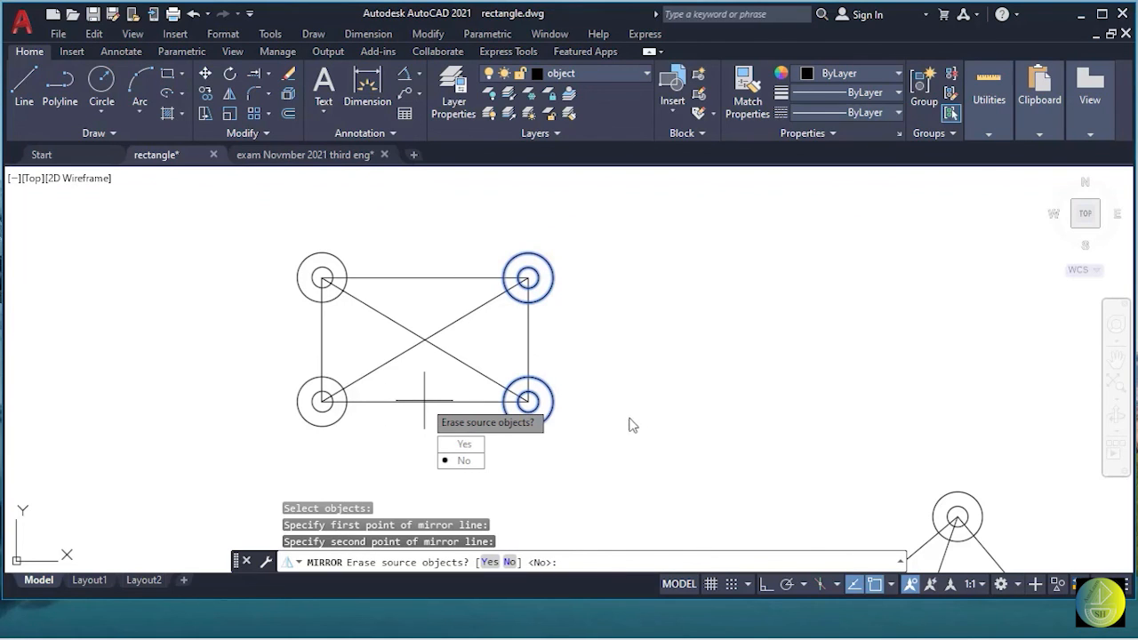
key(Return)
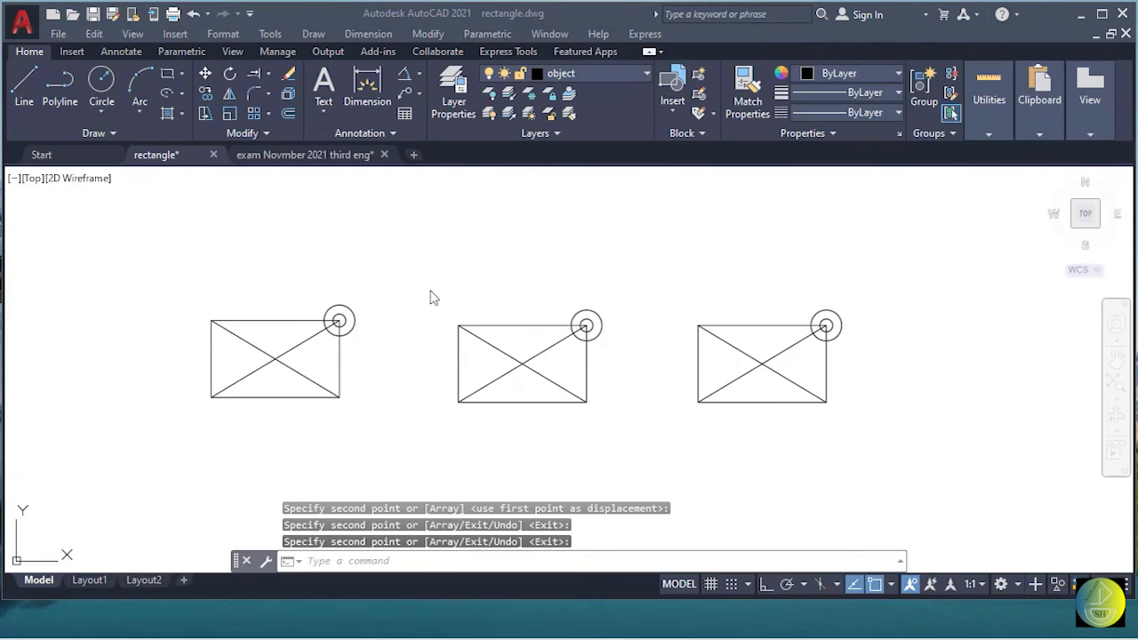
Scale the middle rectangle with its diagonals and circles to twice its size about the intersection of the diagonals.
click(230, 114)
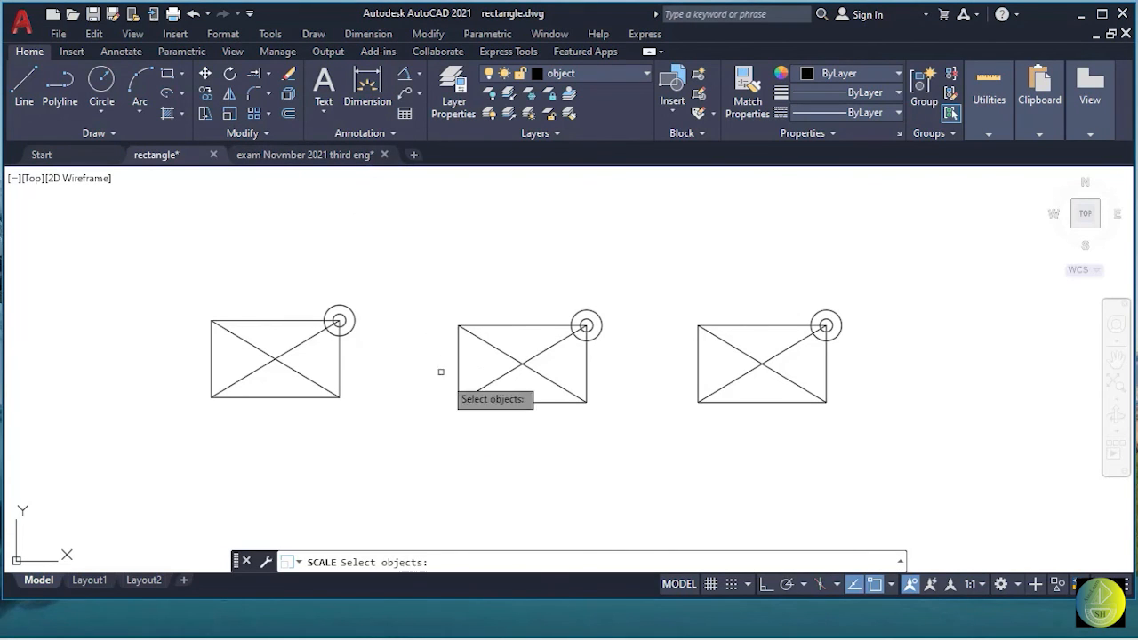
click(423, 280)
click(656, 432)
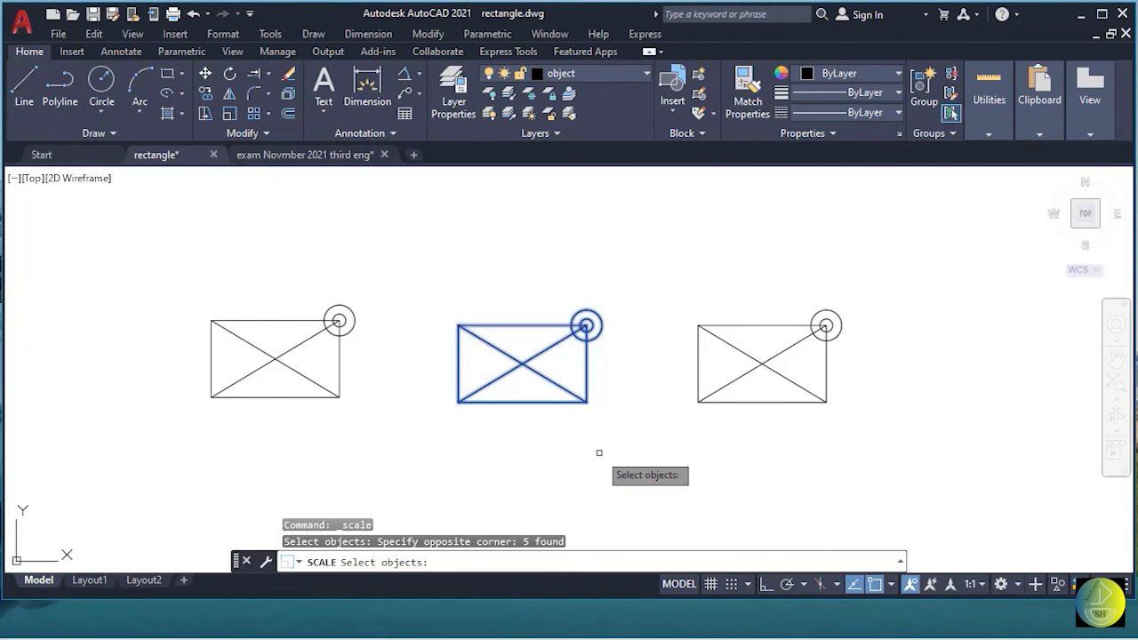
key(Return)
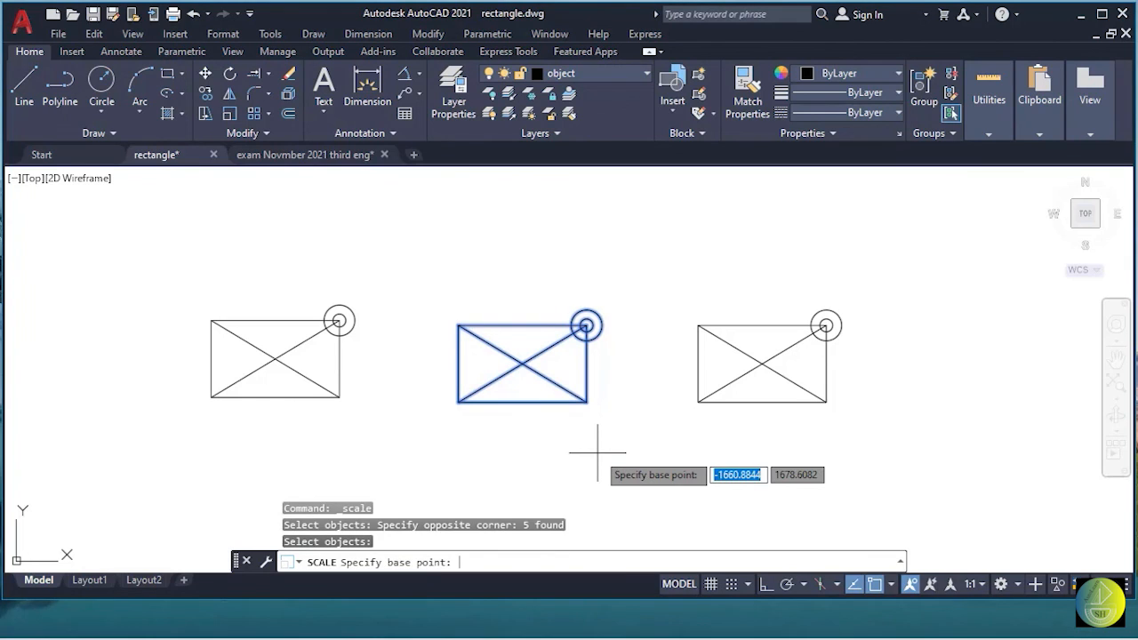
click(522, 363)
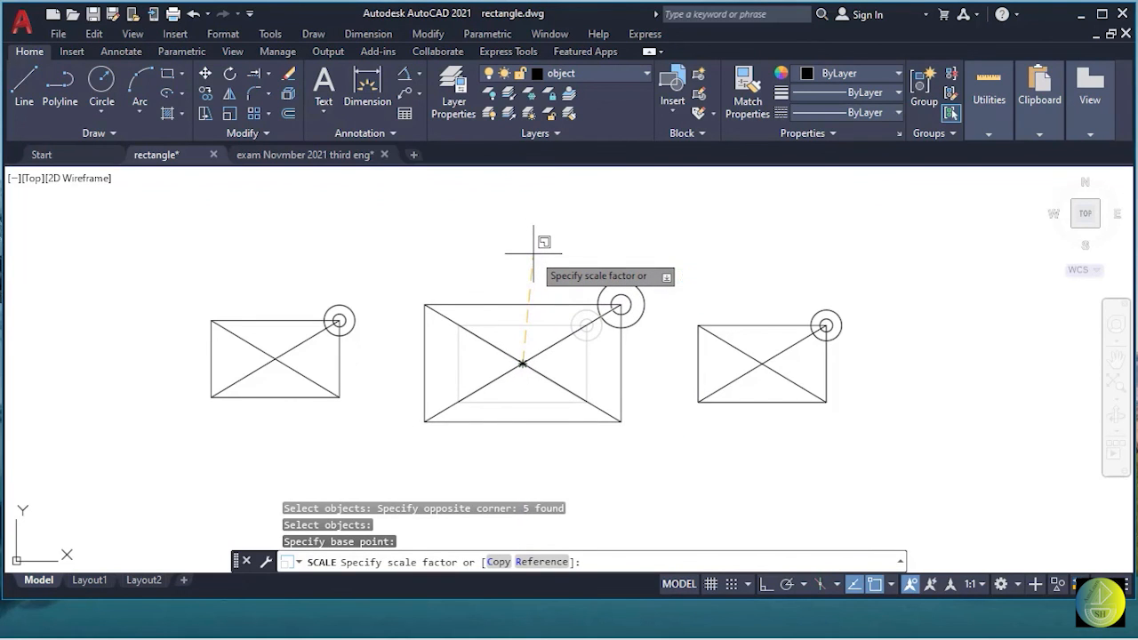
key(Return)
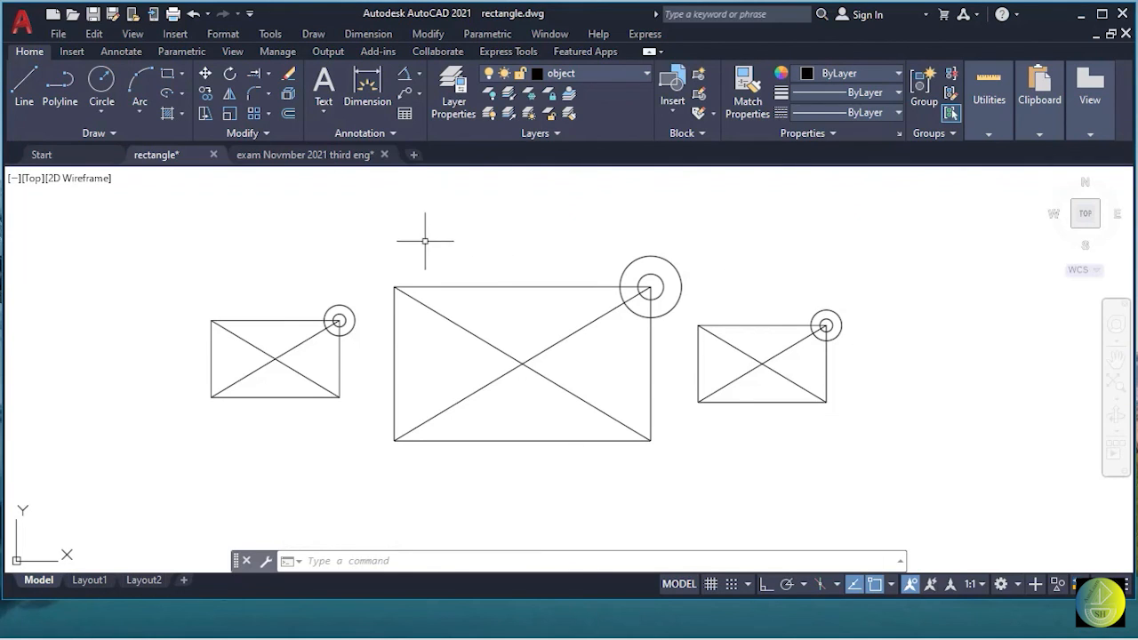
Scale the rightmost rectangle with its diagonals and circles by a factor of .5 about the intersection of its diagonals.
click(230, 115)
click(687, 304)
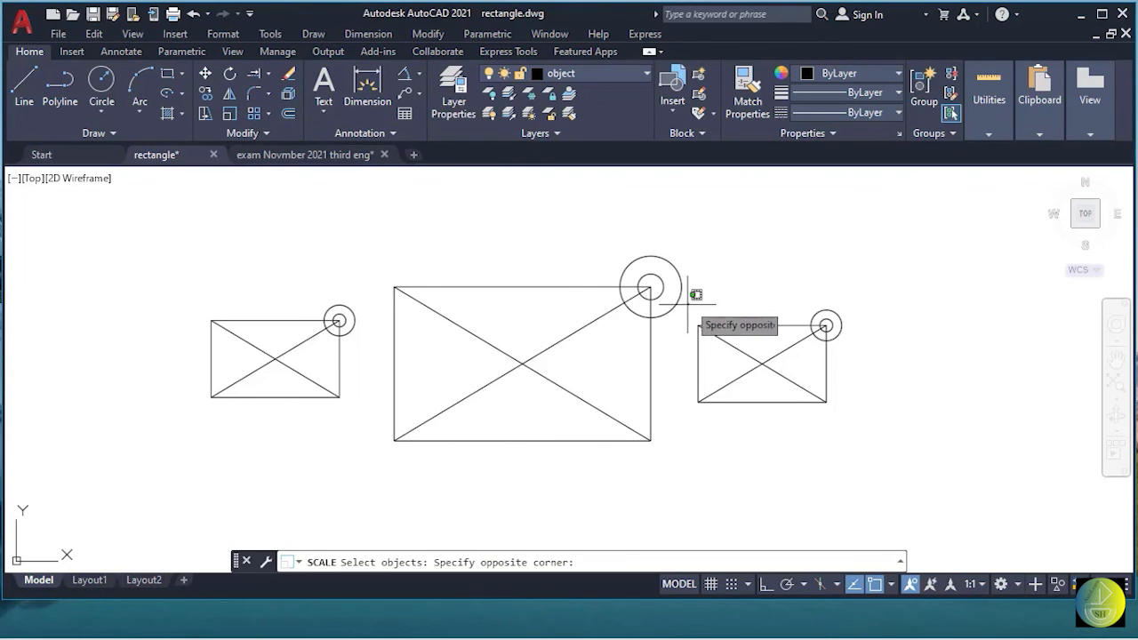
click(886, 452)
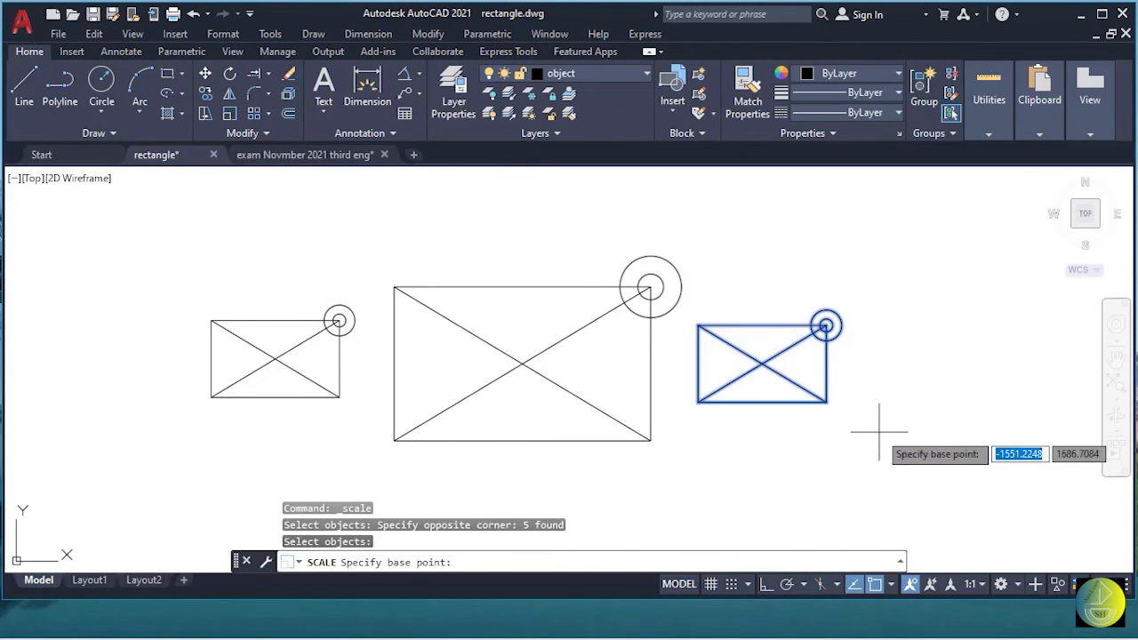
click(762, 363)
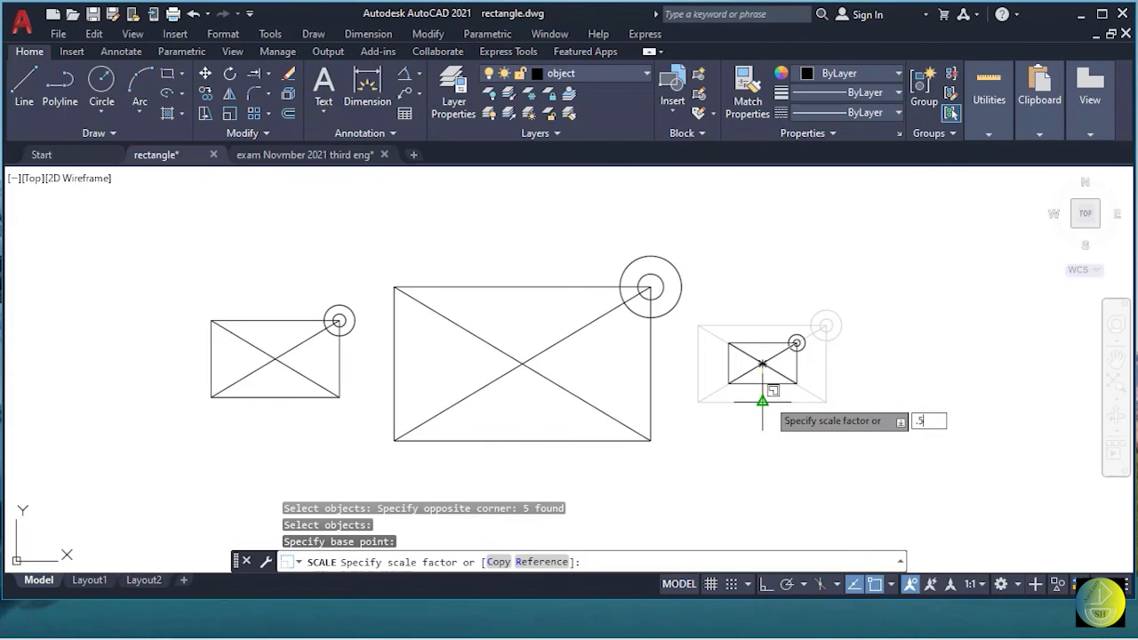
key(Return)
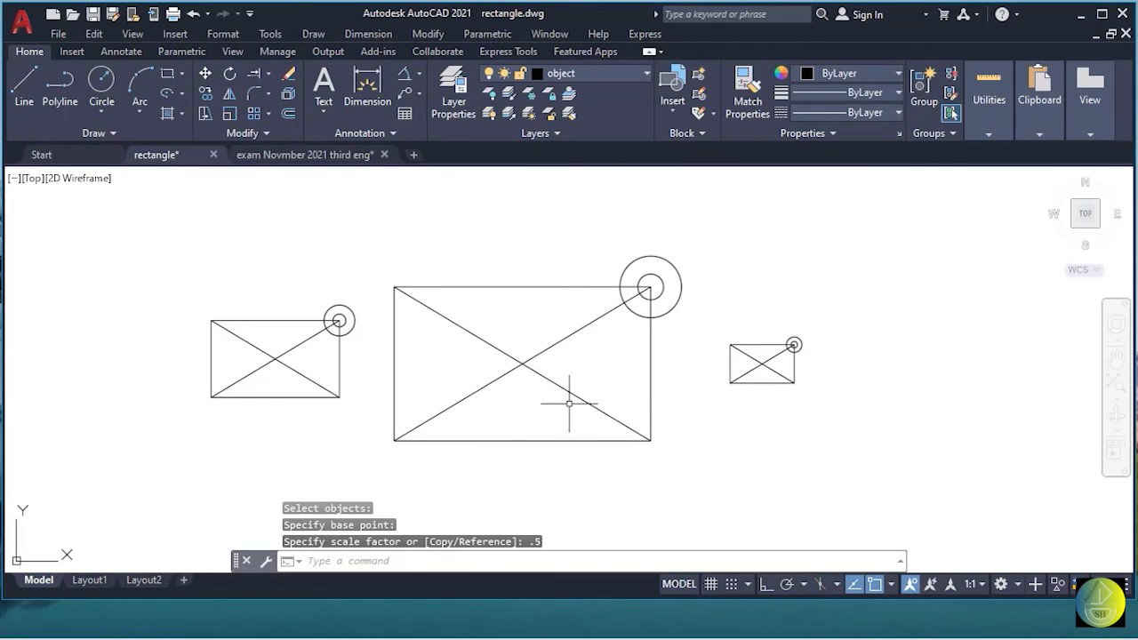